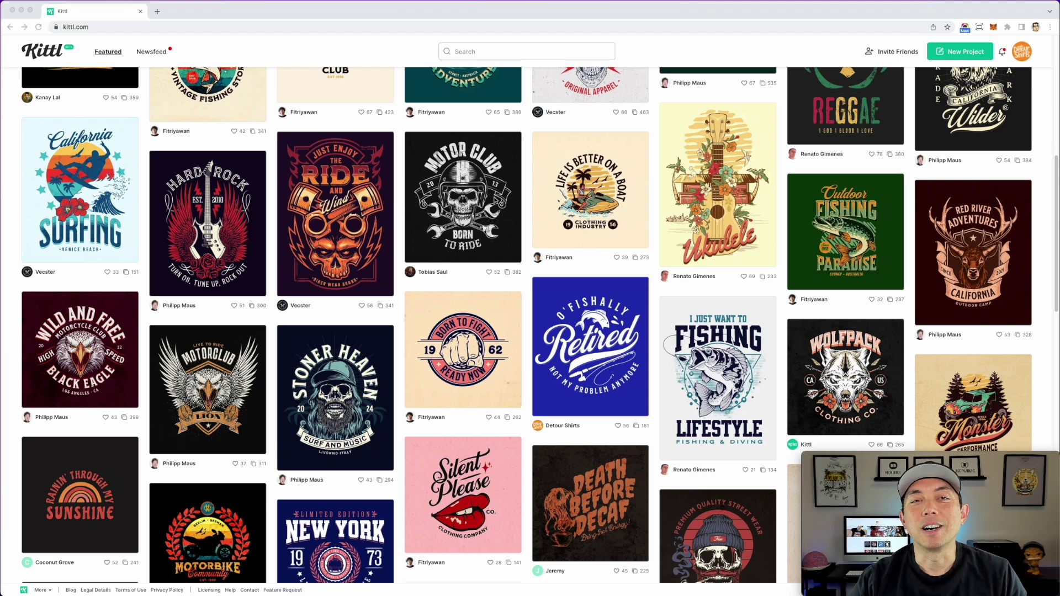
scroll(617, 334, down, 3)
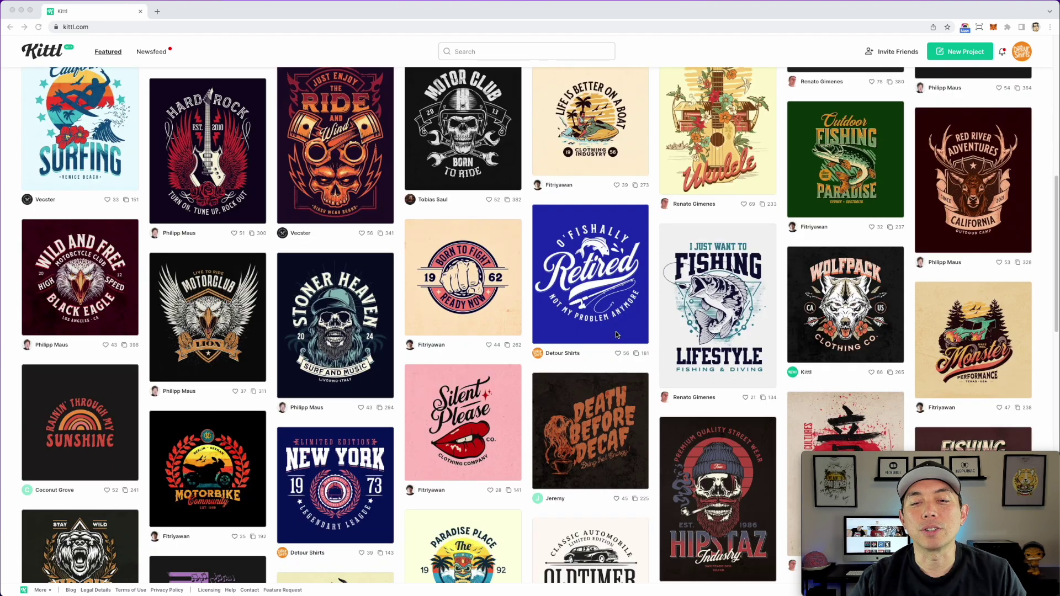
scroll(614, 323, down, 3)
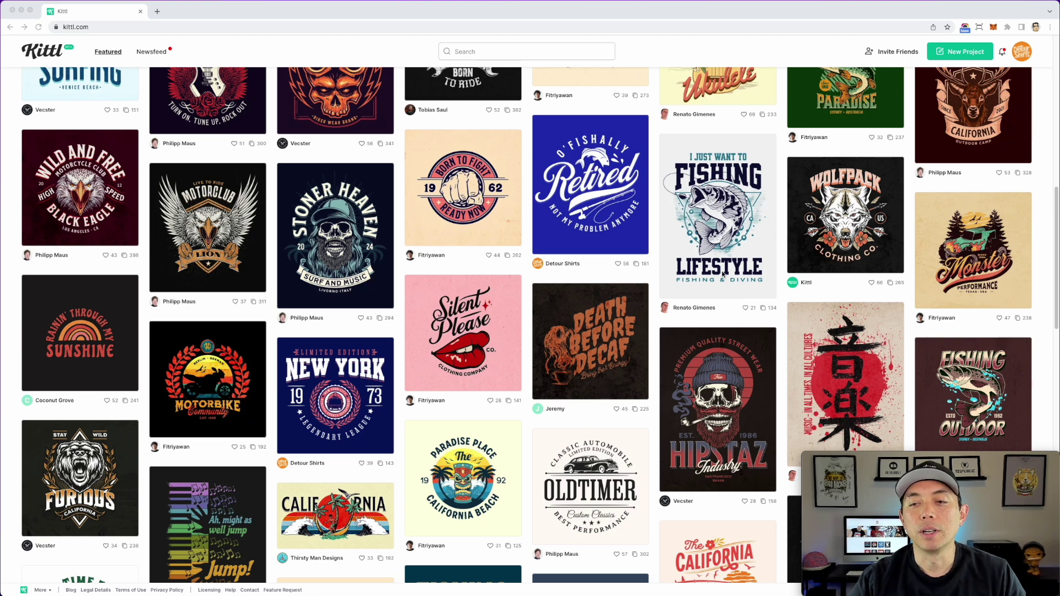
scroll(618, 290, down, 10)
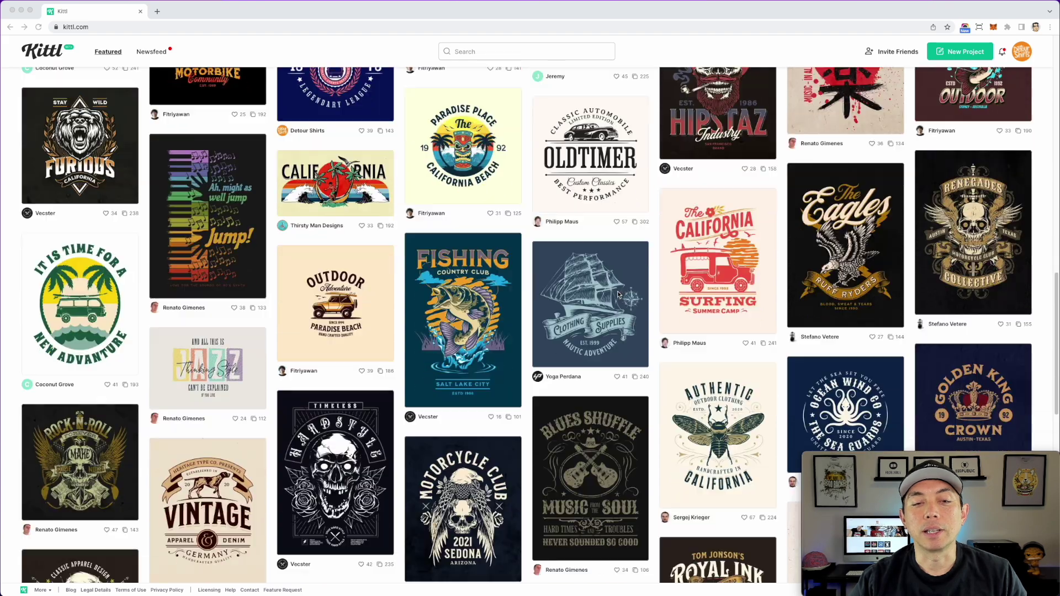
scroll(618, 295, down, 5)
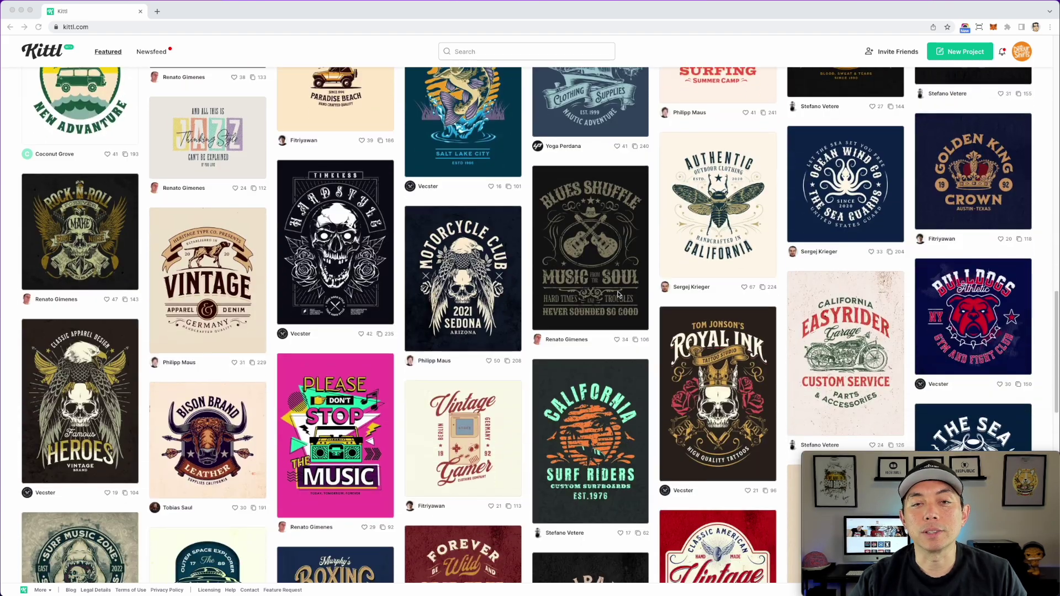
scroll(618, 295, down, 4)
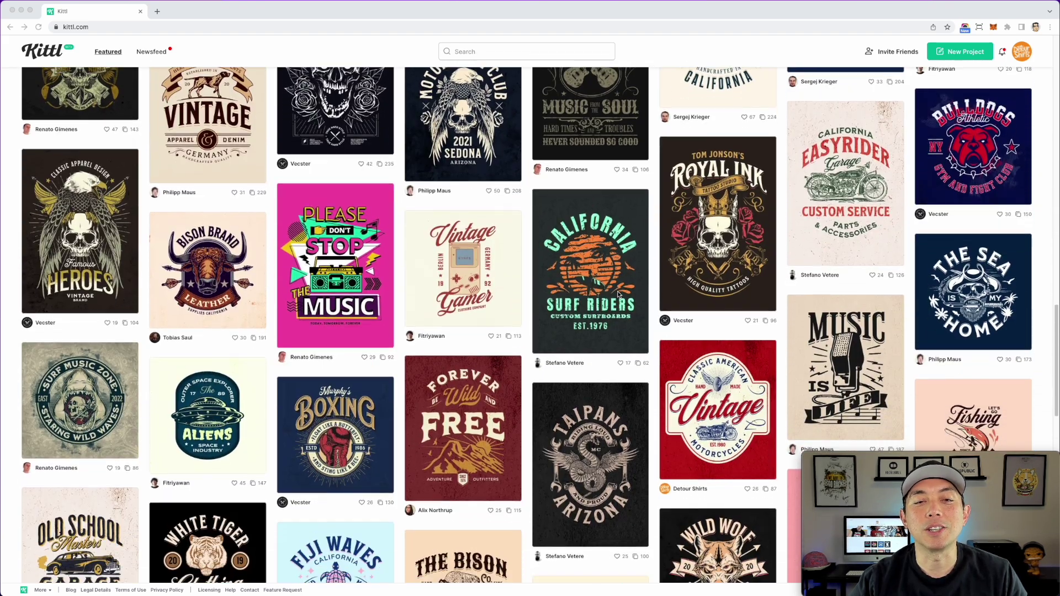
scroll(618, 295, down, 1)
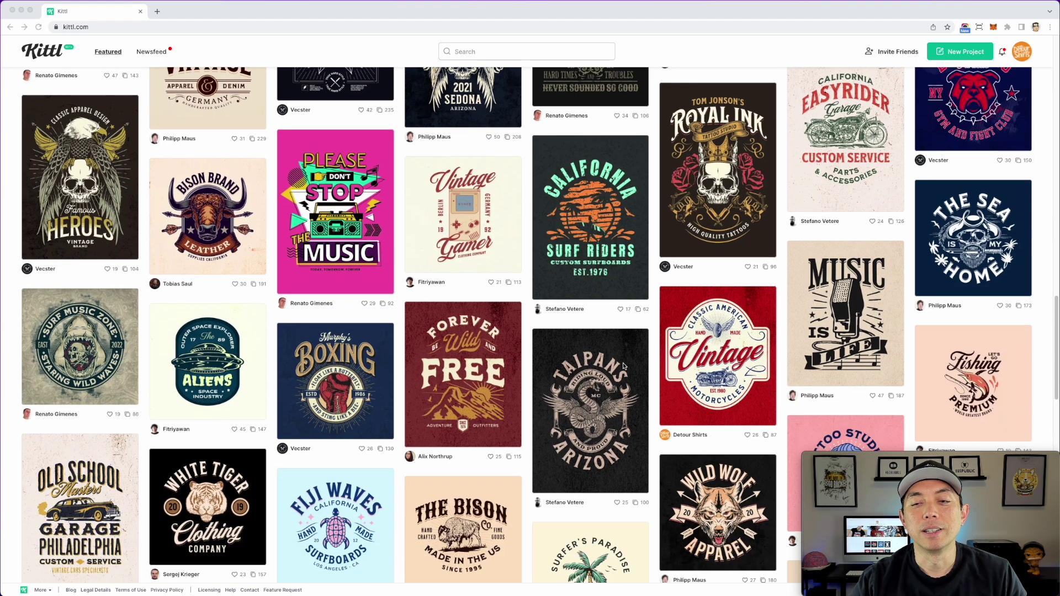
scroll(623, 365, down, 3)
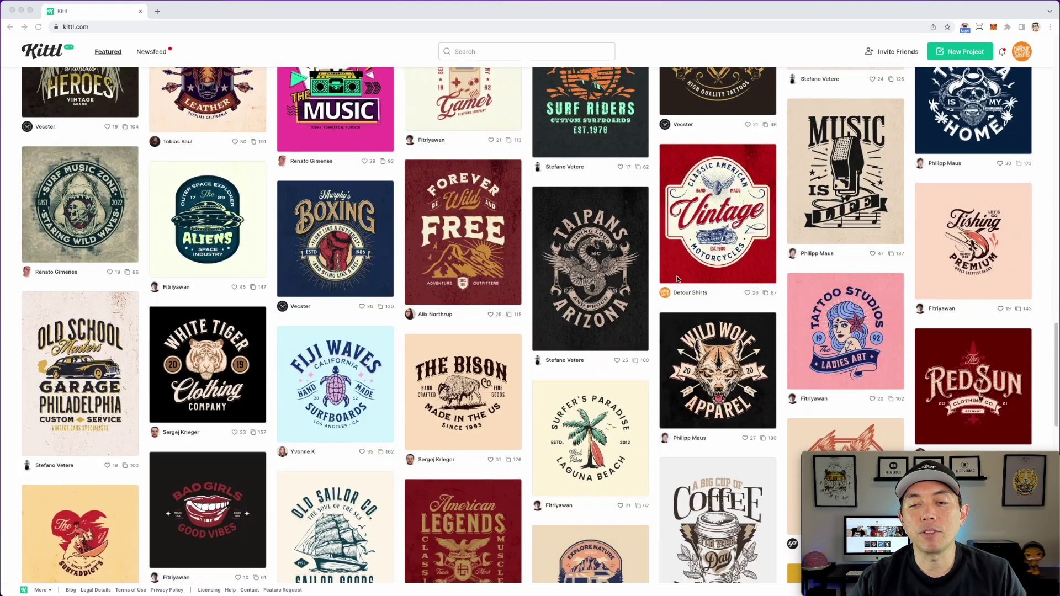
scroll(722, 292, up, 15)
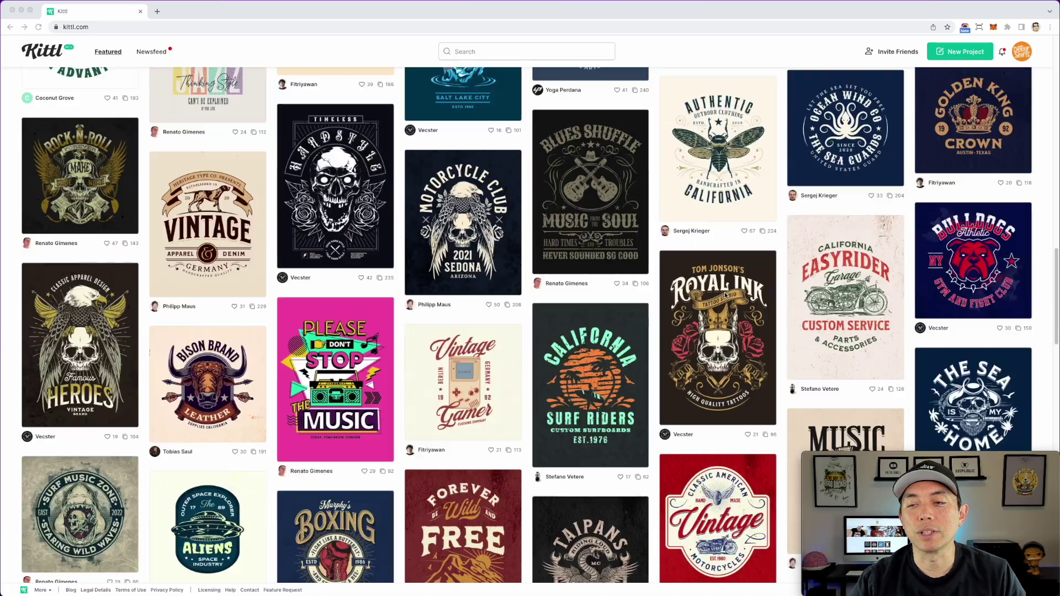
scroll(725, 295, up, 12)
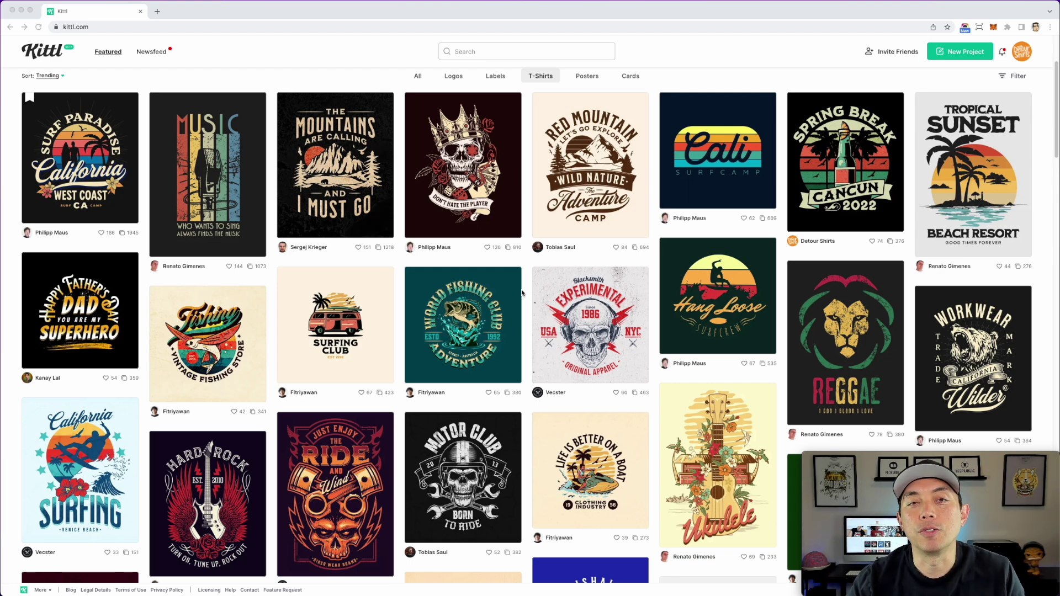
scroll(522, 296, up, 3)
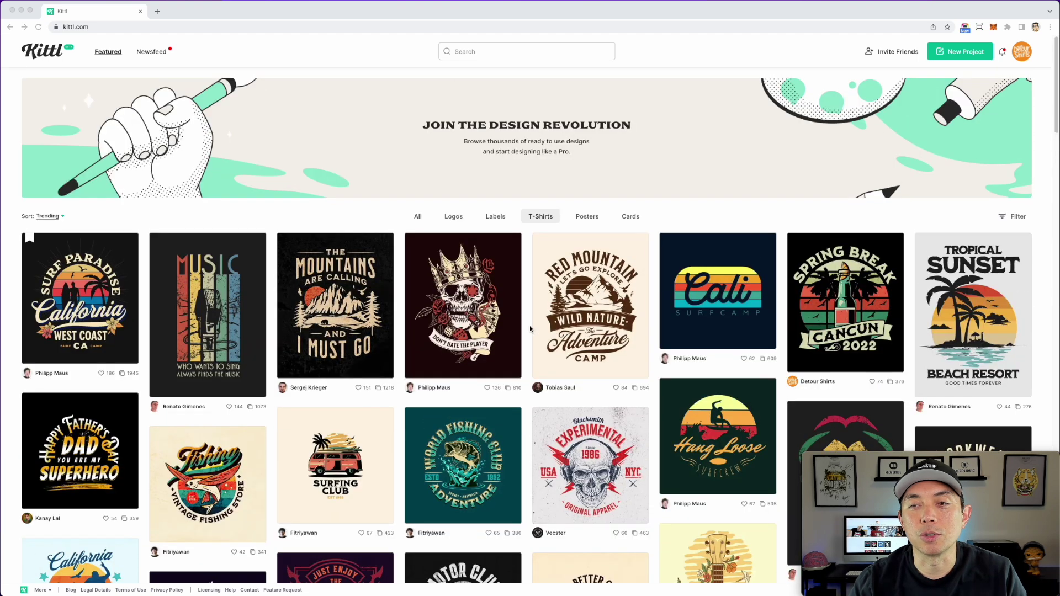
- Create a new project and set its artboard to a custom 4500 × 5400 px size
click(975, 53)
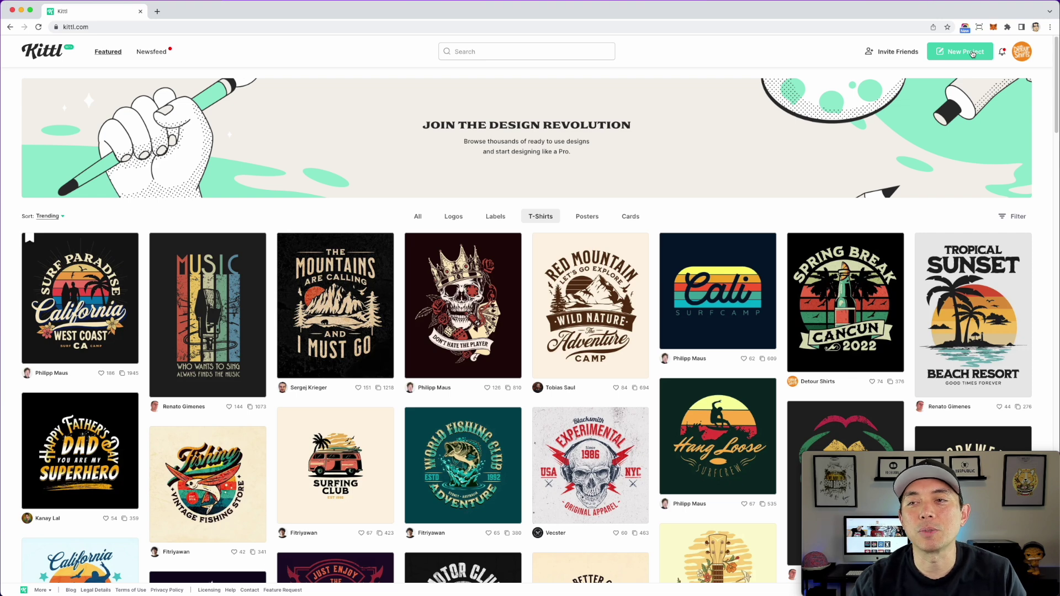
click(973, 53)
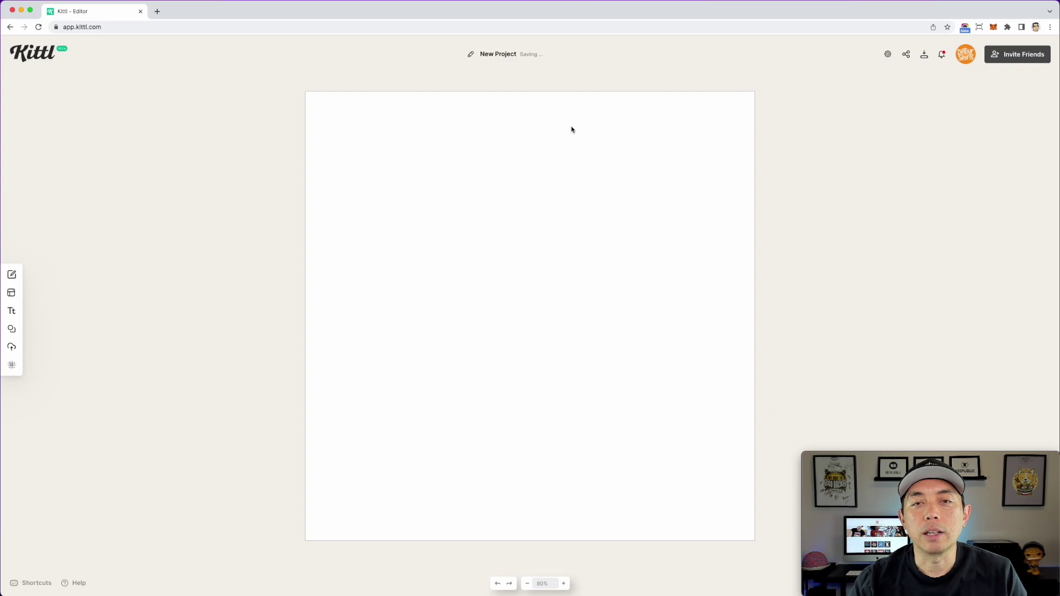
click(888, 53)
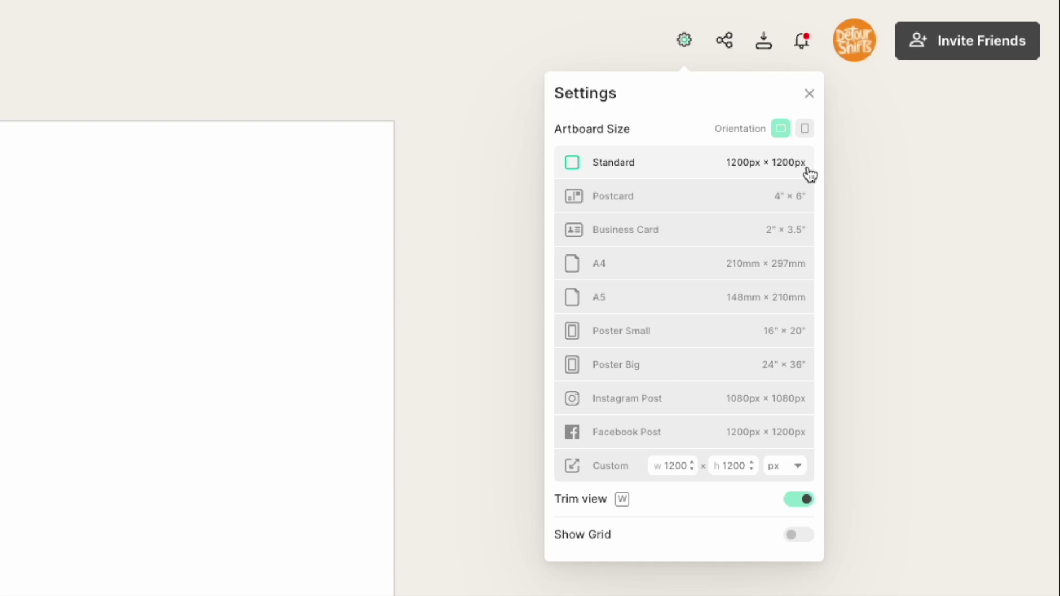
double_click(671, 465)
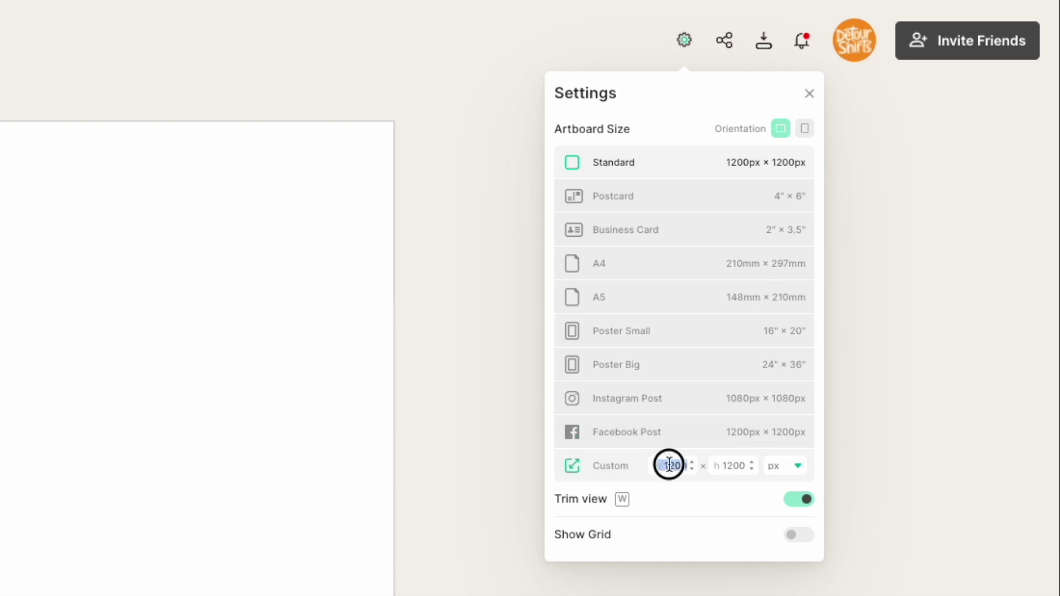
text(45)
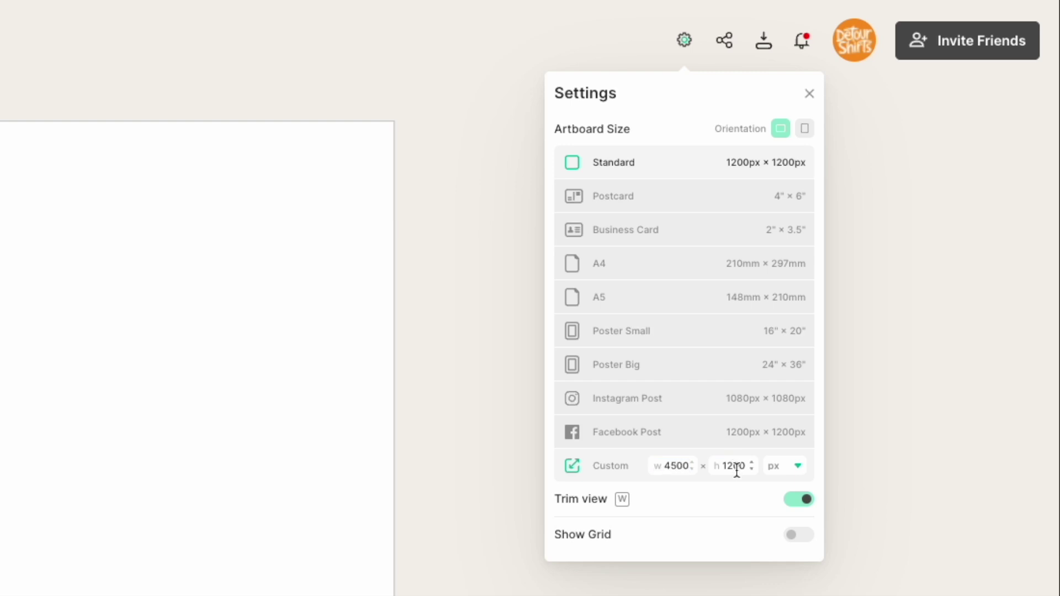
double_click(737, 466)
text(54)
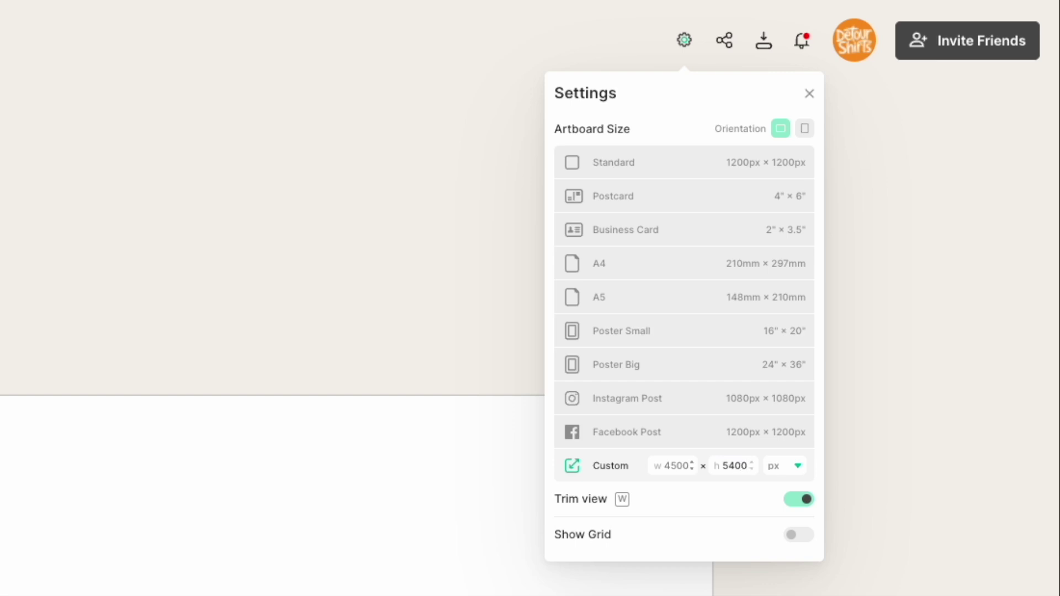
click(785, 471)
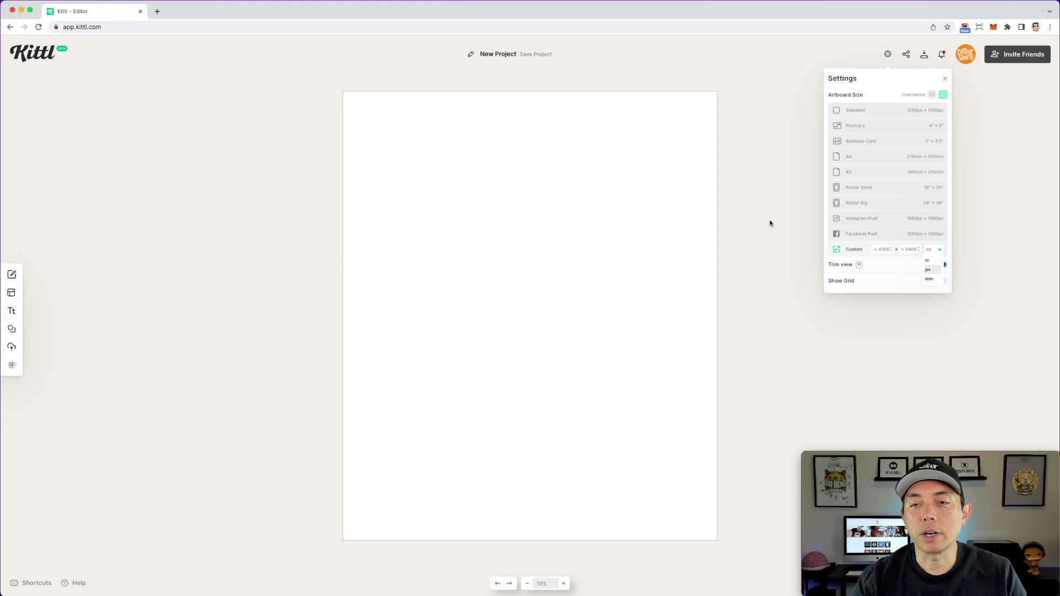
click(369, 371)
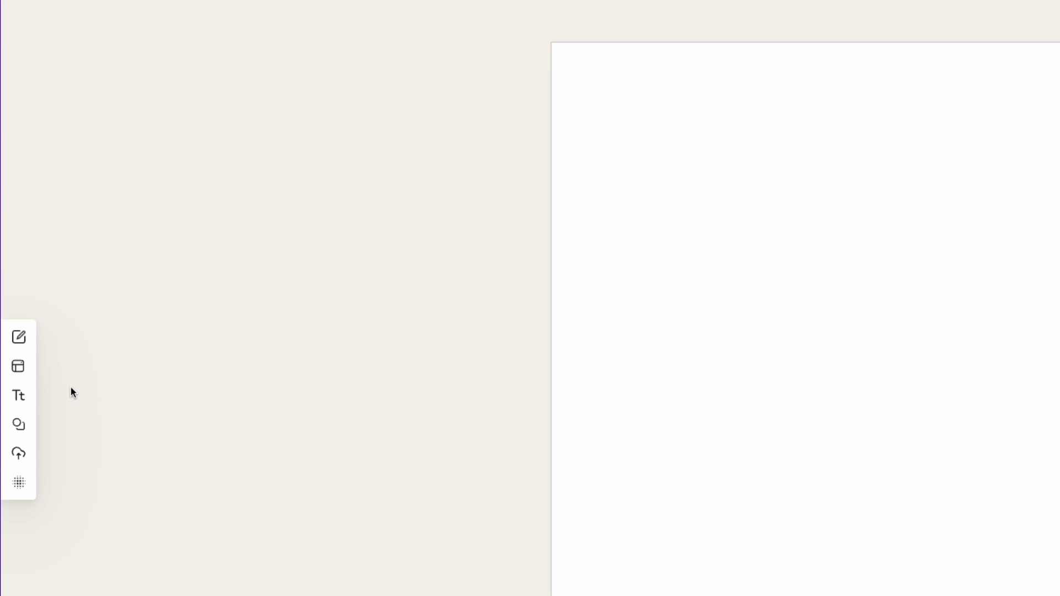
- Add a default Headline text to the artboard and browse the typeface list
click(20, 399)
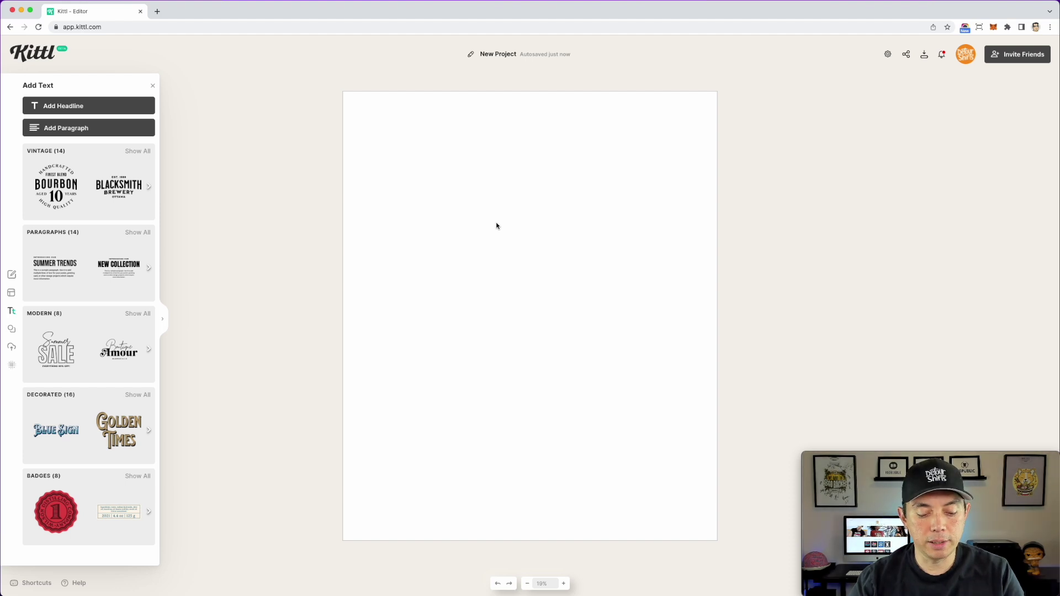
key(t)
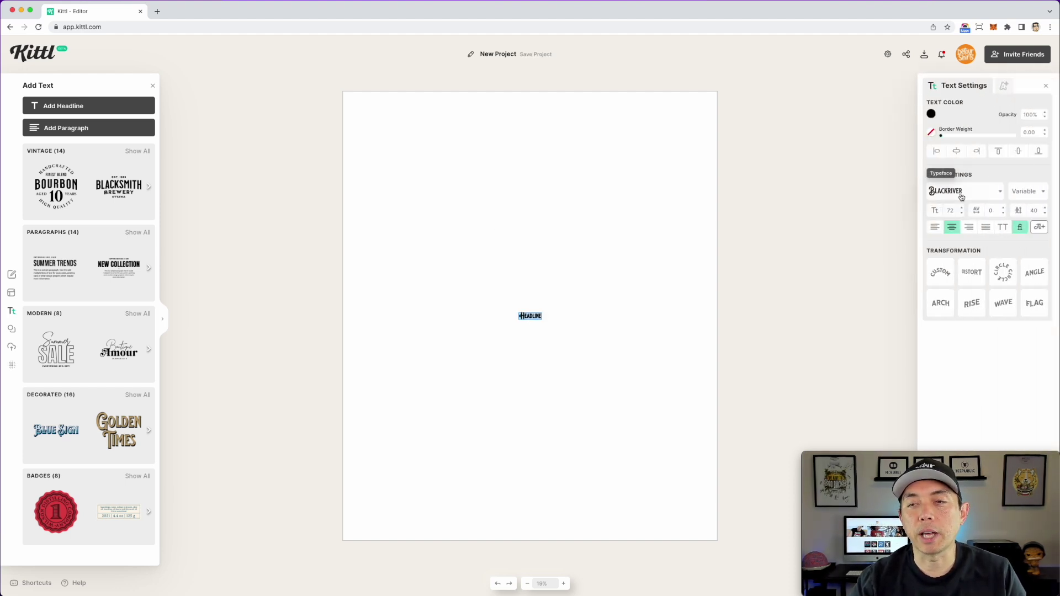
click(1000, 193)
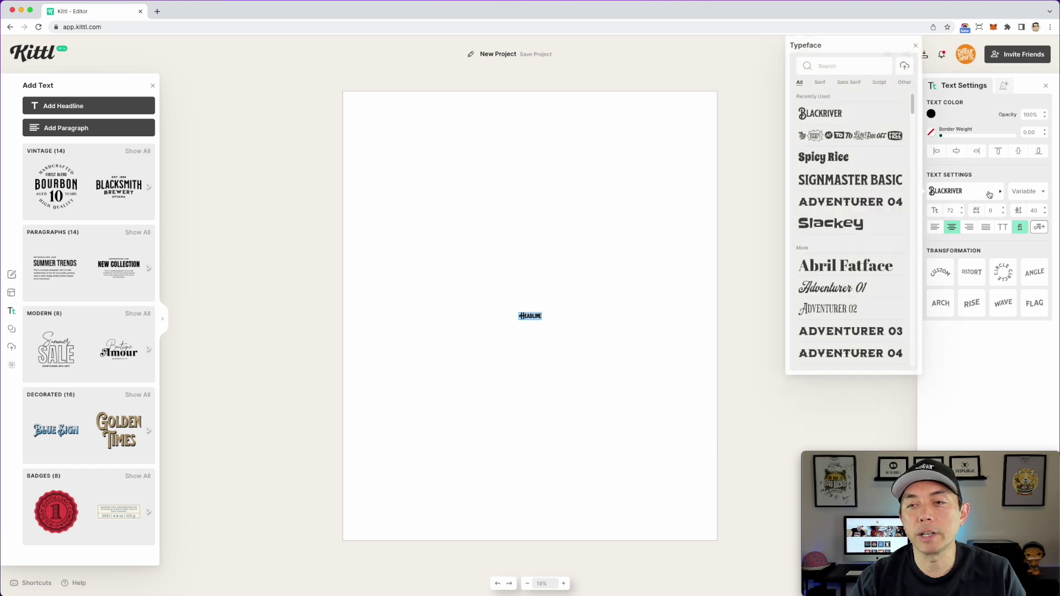
scroll(851, 167, down, 5)
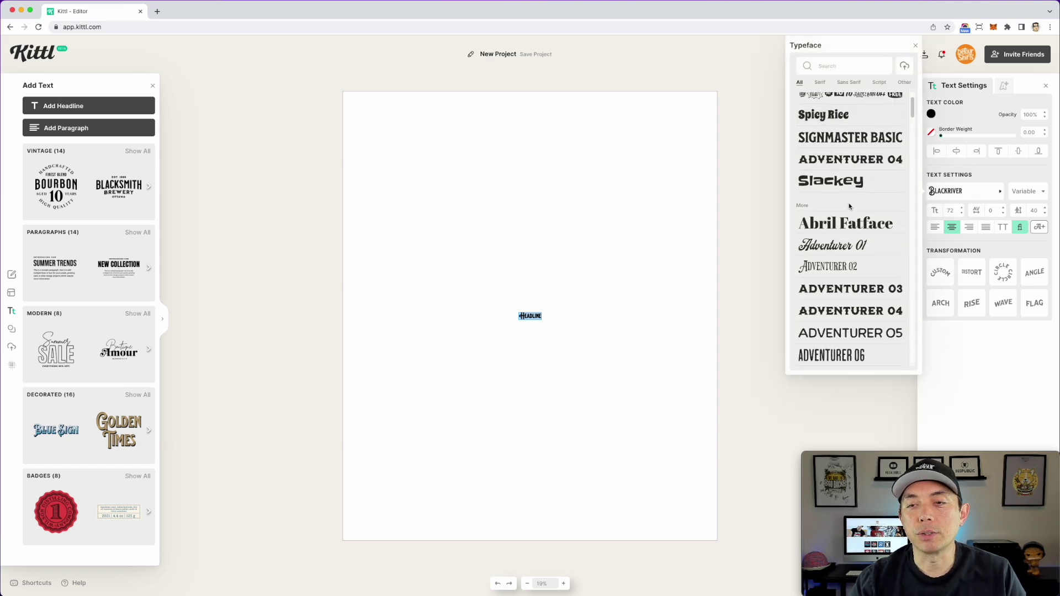
scroll(847, 242, up, 5)
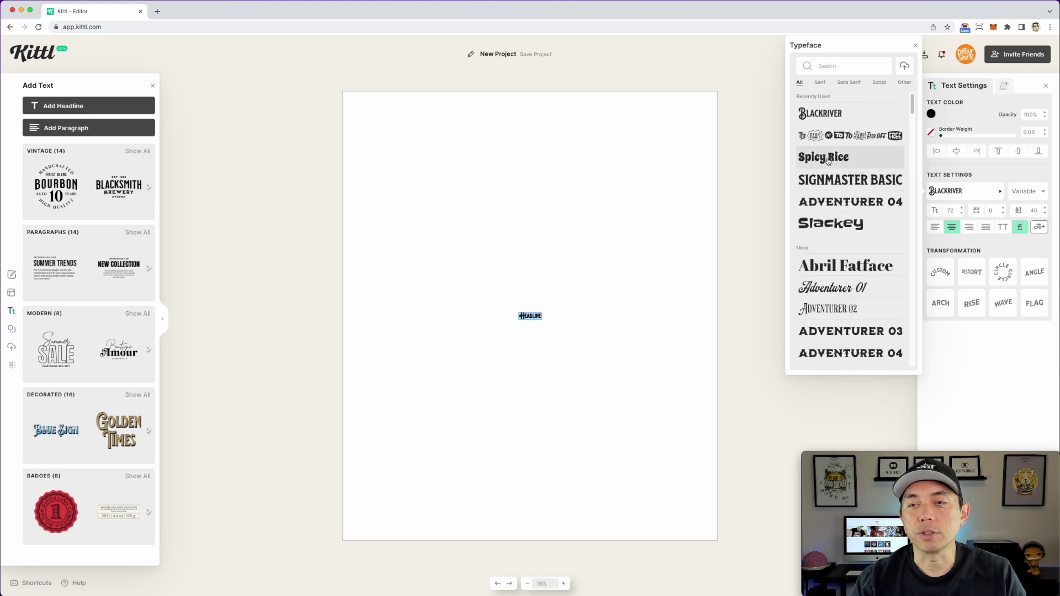
- Set the headline to Spicy Rice, enlarge it, and move it near the artboard top
click(827, 160)
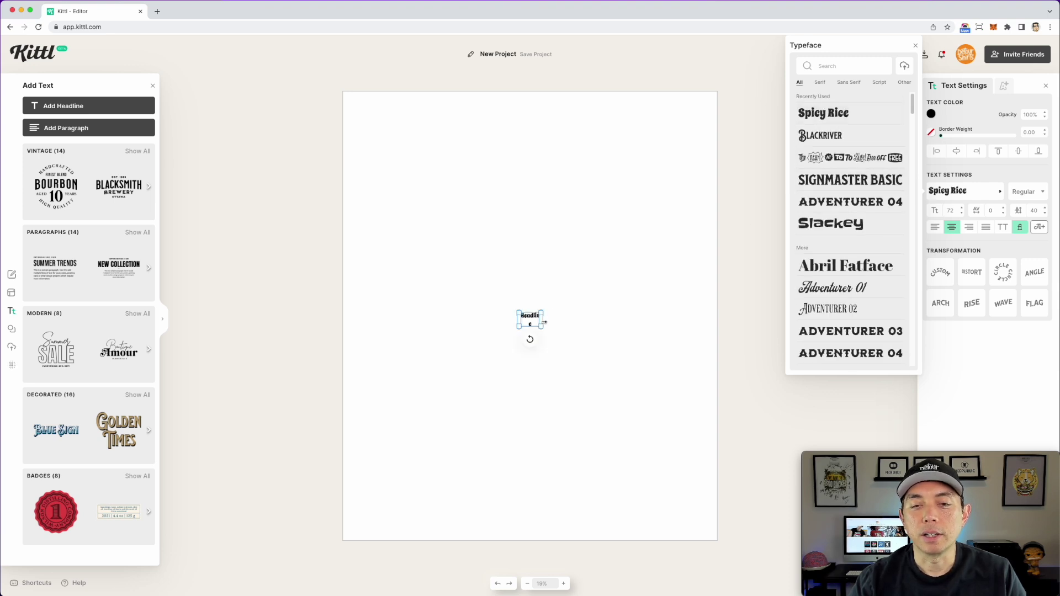
drag(541, 328, 689, 416)
drag(643, 335, 538, 207)
- Change the headline wording to 'SURF' in capital letters
double_click(538, 207)
double_click(538, 207)
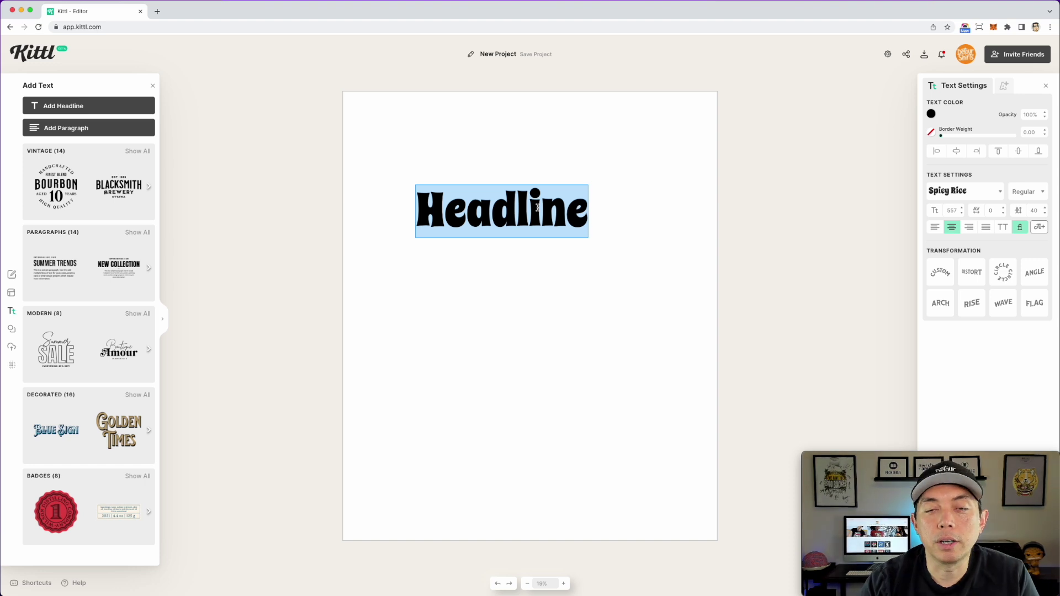
text(S)
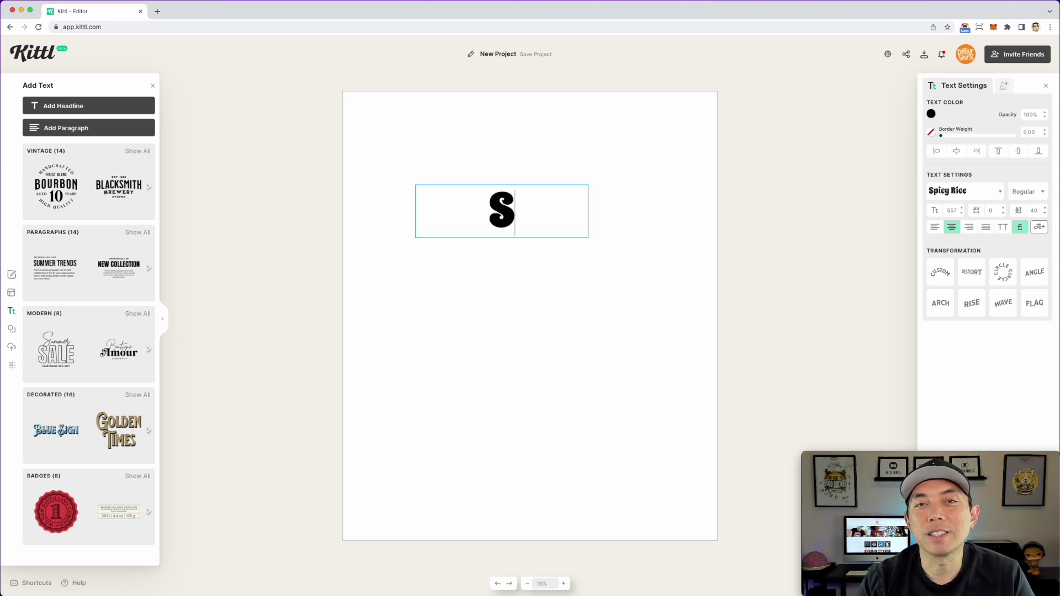
text(u)
key(BackSpace)
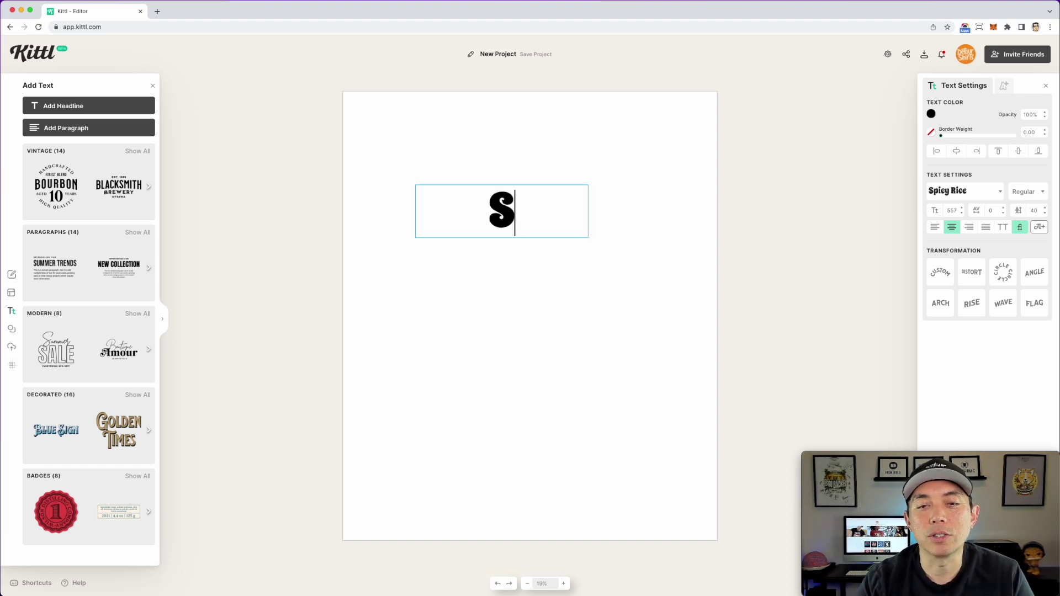
key(Caps_Lock)
text(URF)
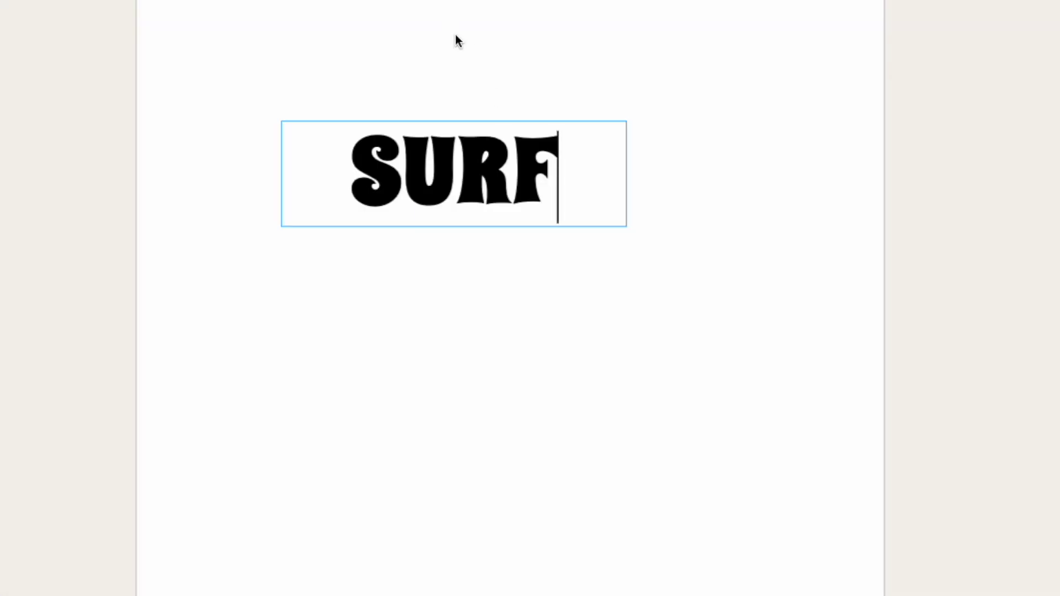
key(Escape)
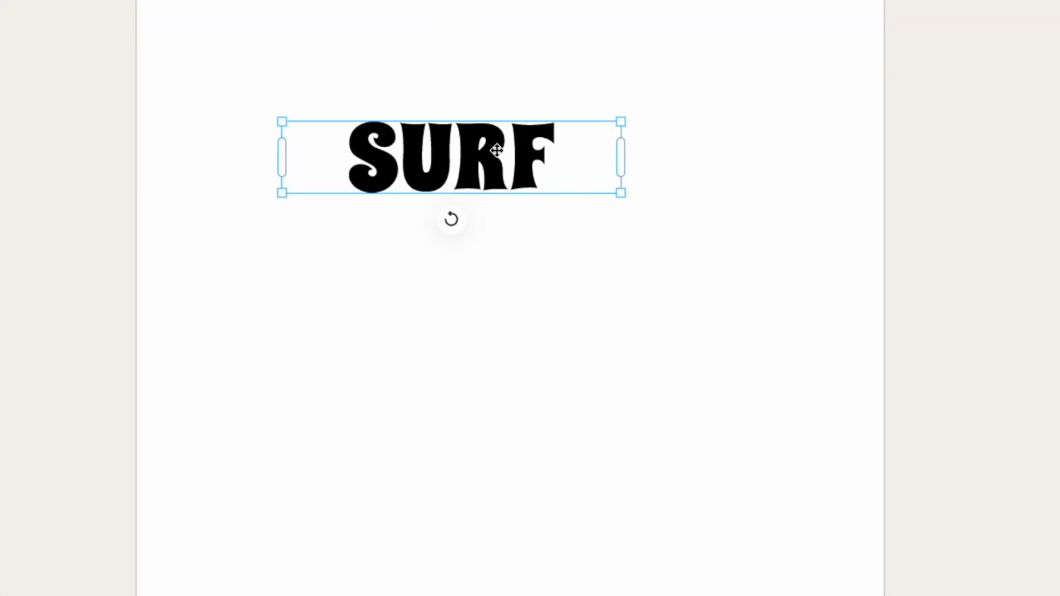
- Narrow the SURF text box to fit the word and move it lower on the page
click(675, 85)
click(553, 163)
drag(623, 161, 504, 161)
drag(440, 164, 503, 486)
- Replace the top SURF's text with 'SUMMER'
click(482, 148)
double_click(483, 148)
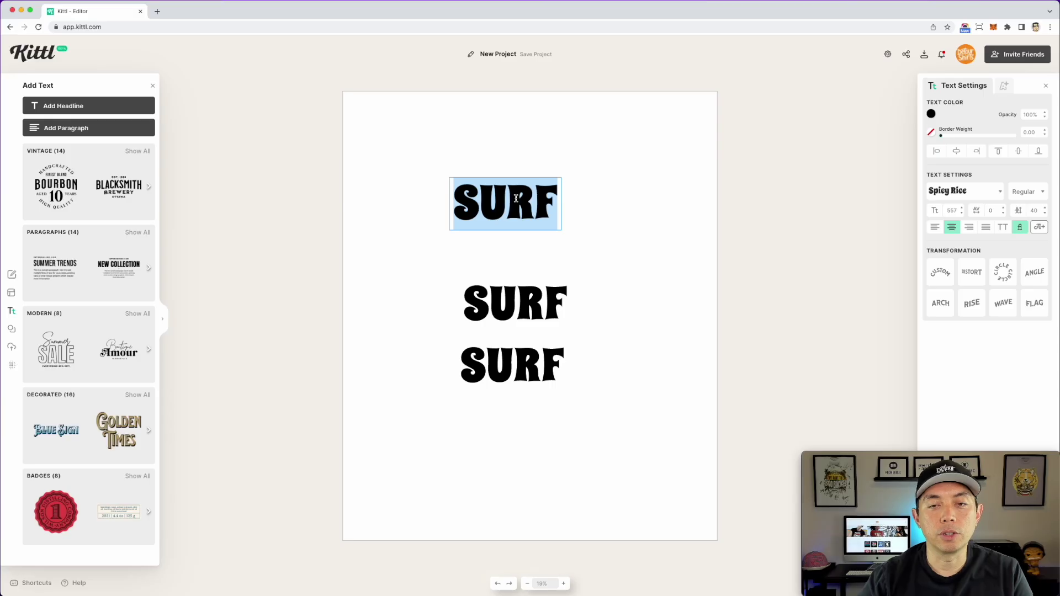
text(SUMMER)
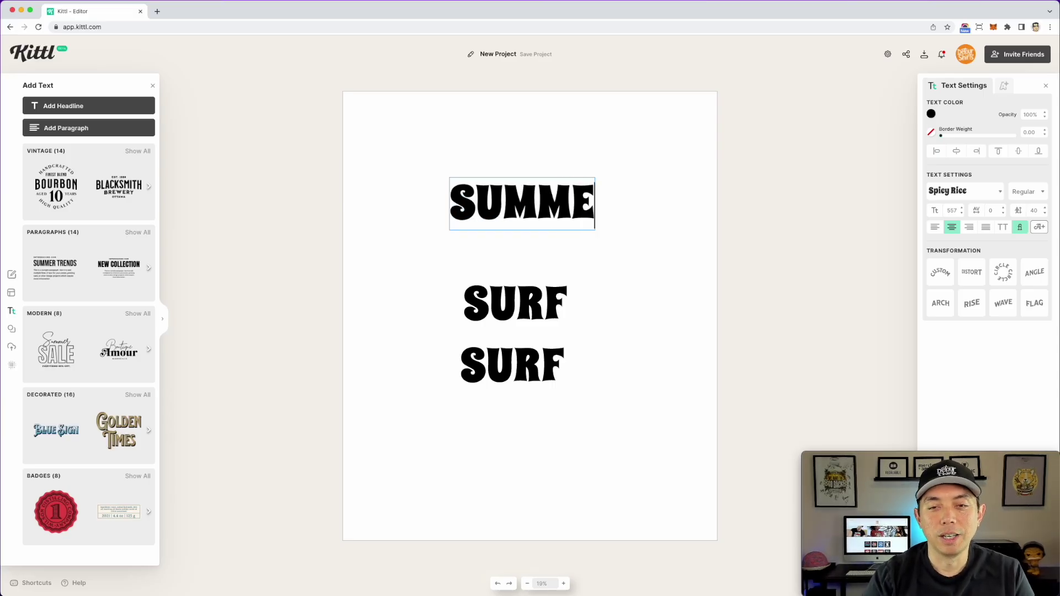
key(Left)
key(Left)
key(Left)
key(Return)
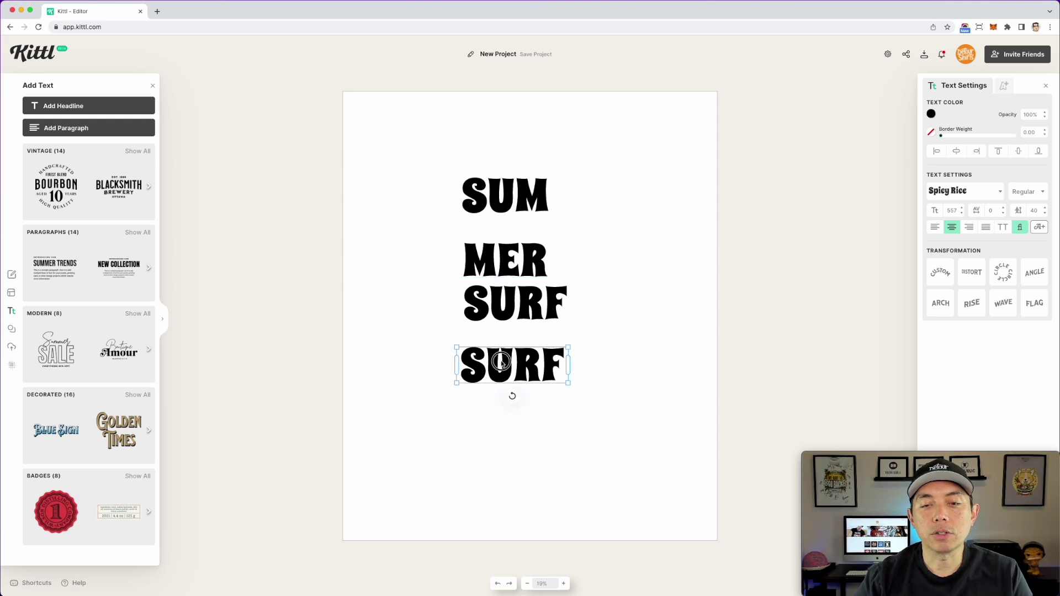
- Widen the SUMMER box so the word fits on one line, shifting it slightly left
double_click(501, 362)
key(Escape)
click(535, 188)
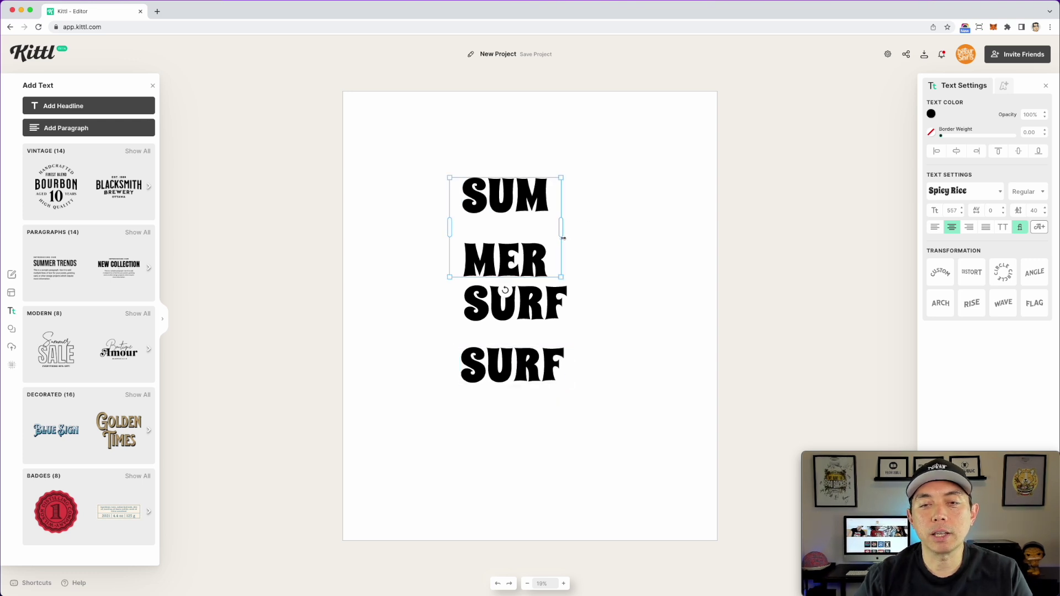
drag(560, 230, 632, 213)
drag(556, 211, 530, 209)
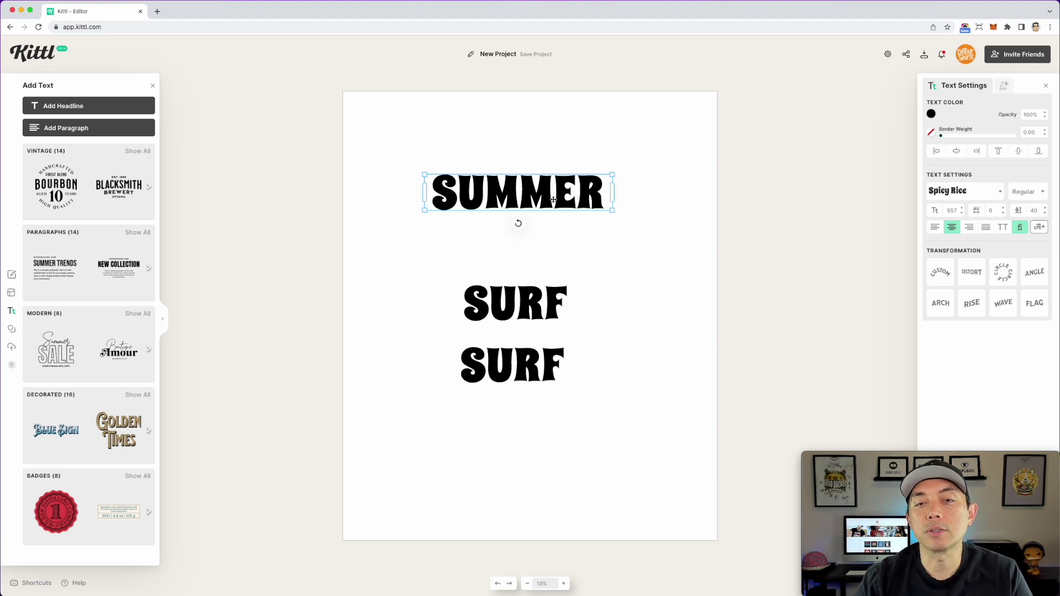
- Move the upper SURF directly beneath SUMMER and select the lower SURF
drag(532, 300, 512, 234)
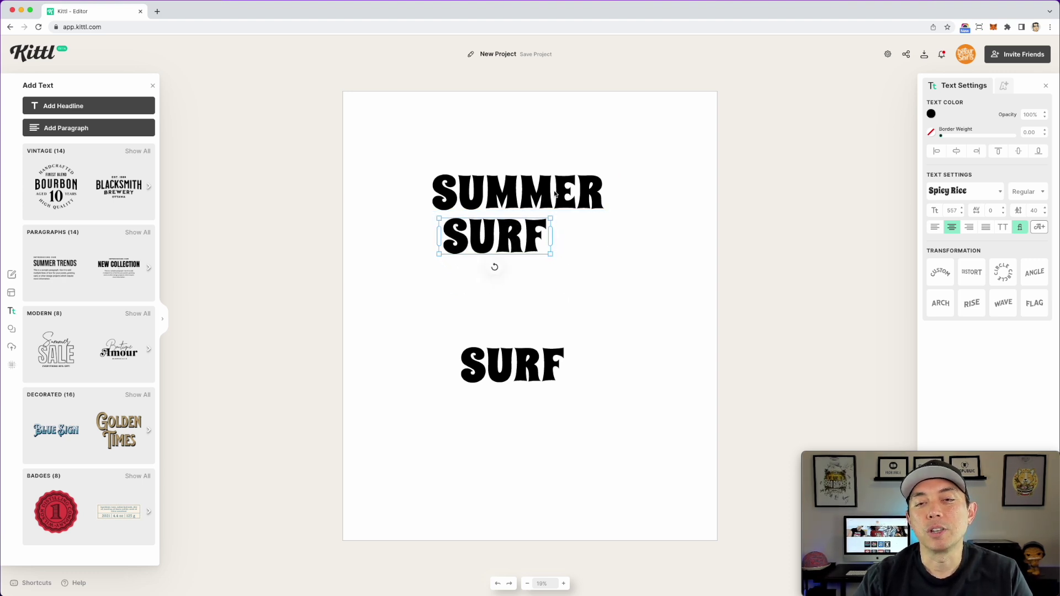
click(515, 373)
click(515, 364)
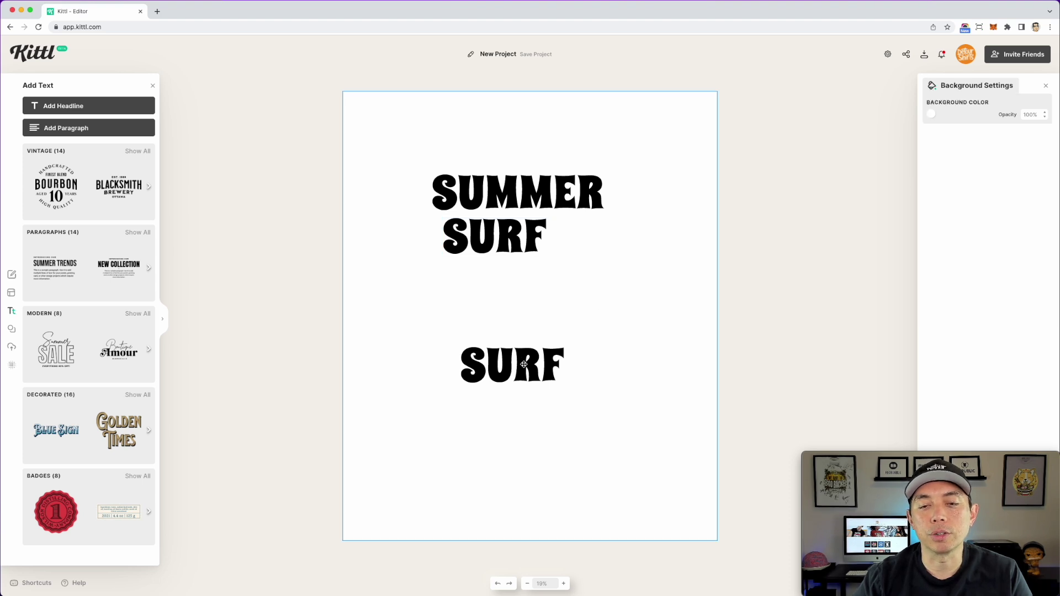
- Change the lower SURF's text to 'CLUB'
double_click(524, 364)
double_click(523, 364)
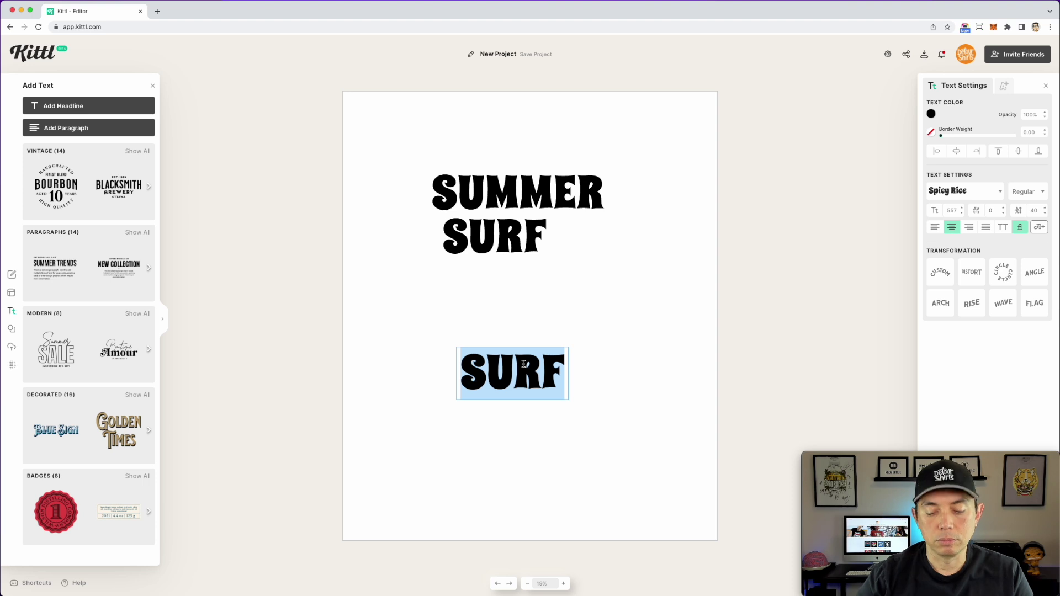
text(CLUB)
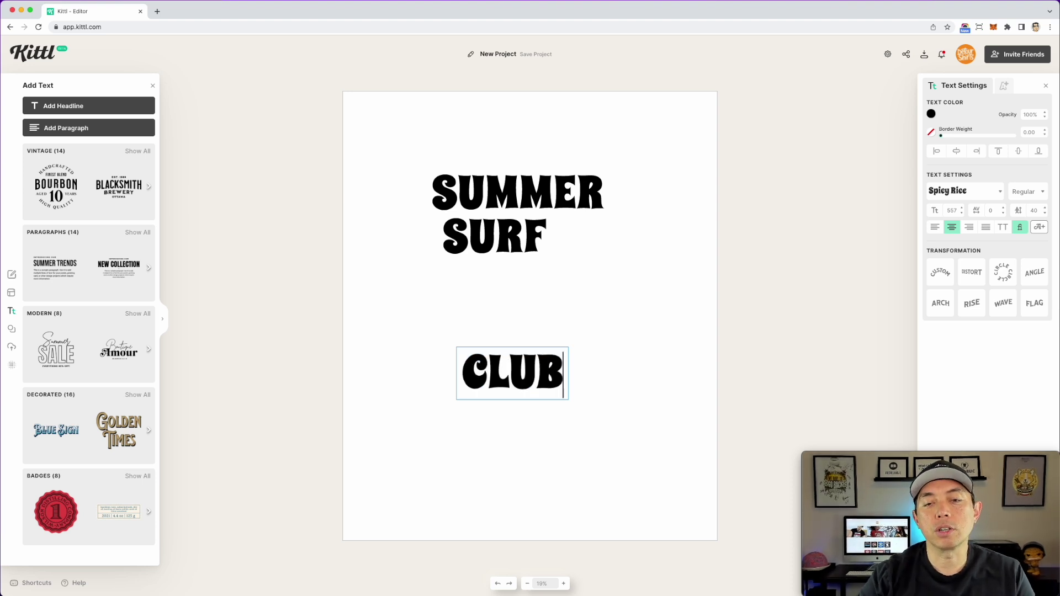
key(Escape)
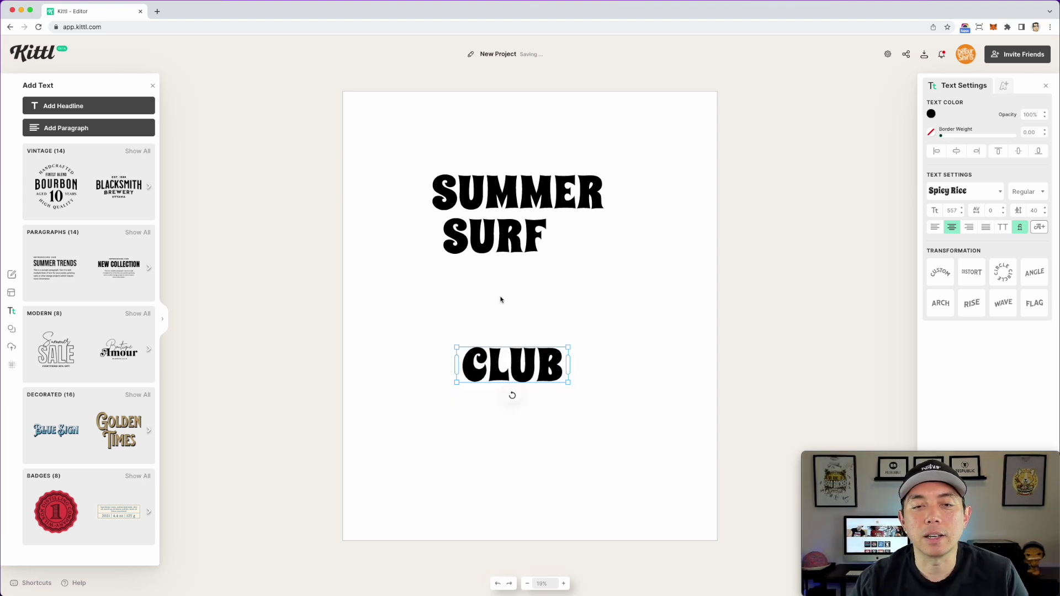
- Enlarge CLUB and SURF and stack SURF just above CLUB
drag(528, 364, 502, 295)
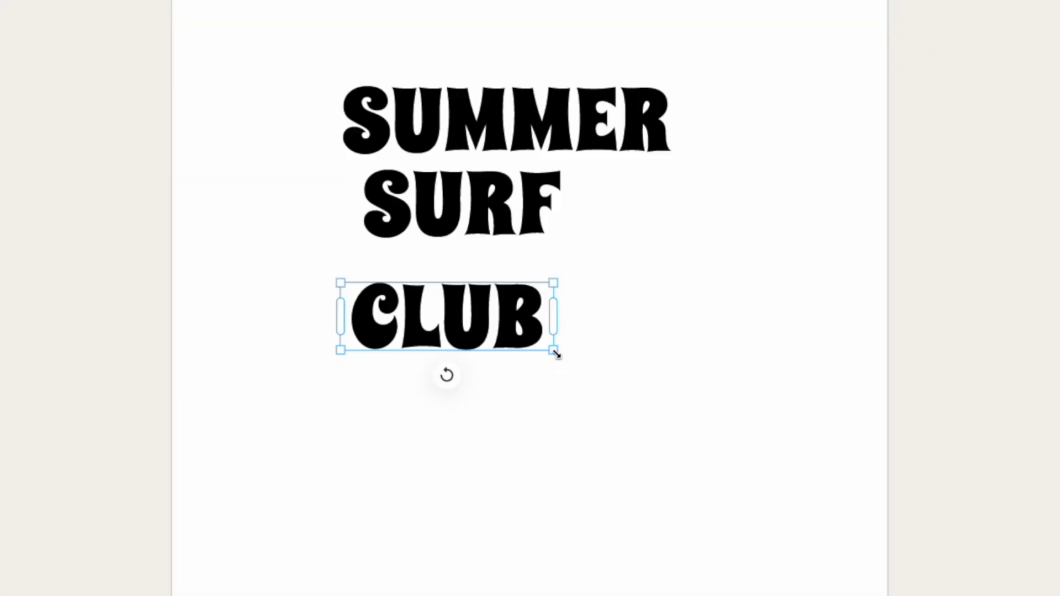
drag(556, 354, 773, 420)
drag(634, 364, 575, 452)
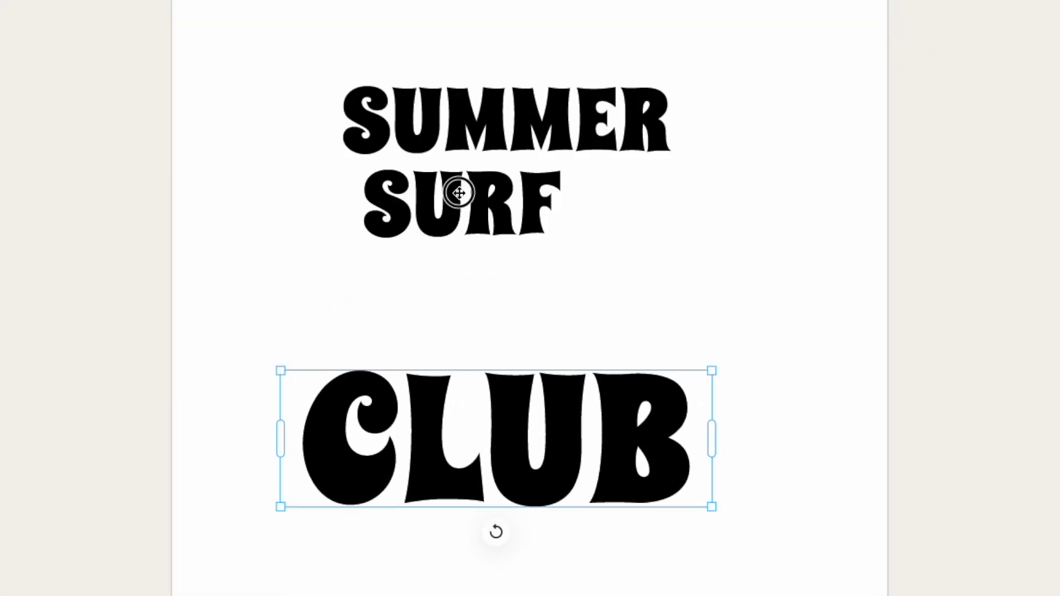
drag(459, 192, 407, 303)
drag(518, 282, 737, 245)
- Move and widen SUMMER to span the block, then nudge CLUB into alignment
drag(621, 107, 598, 151)
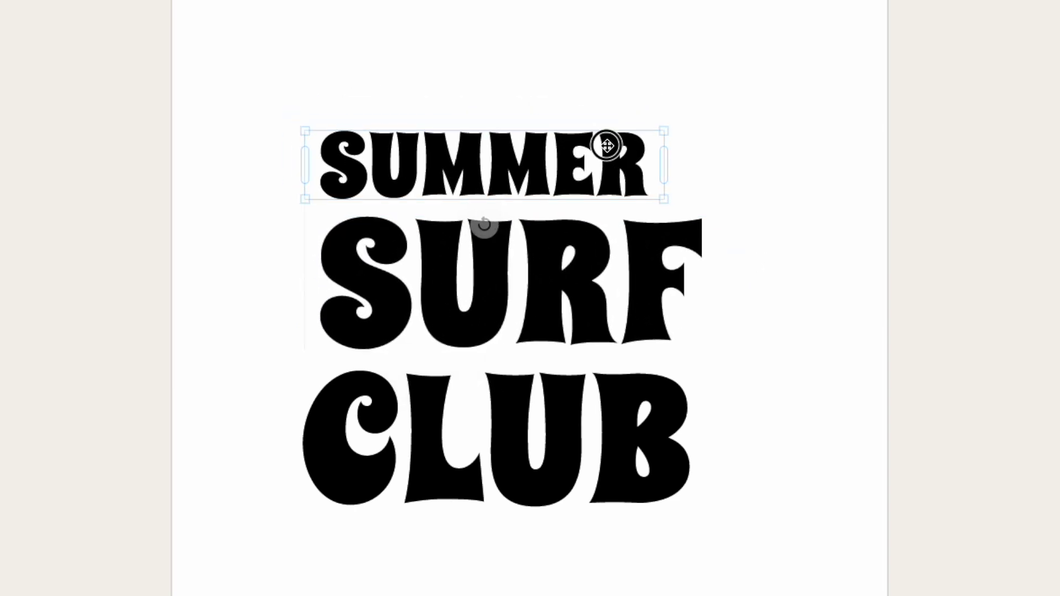
drag(668, 133, 710, 99)
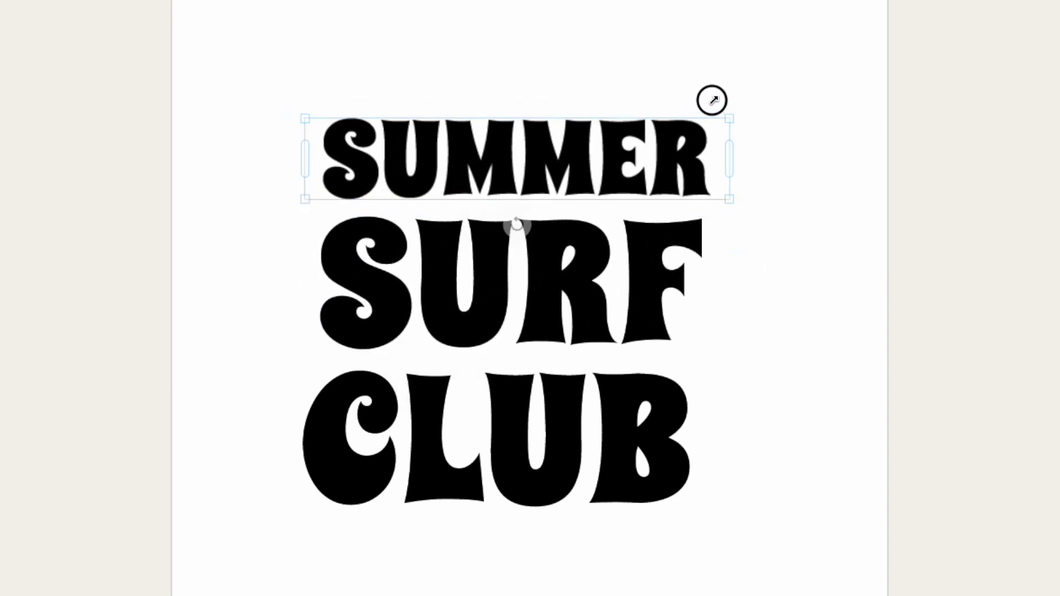
click(671, 262)
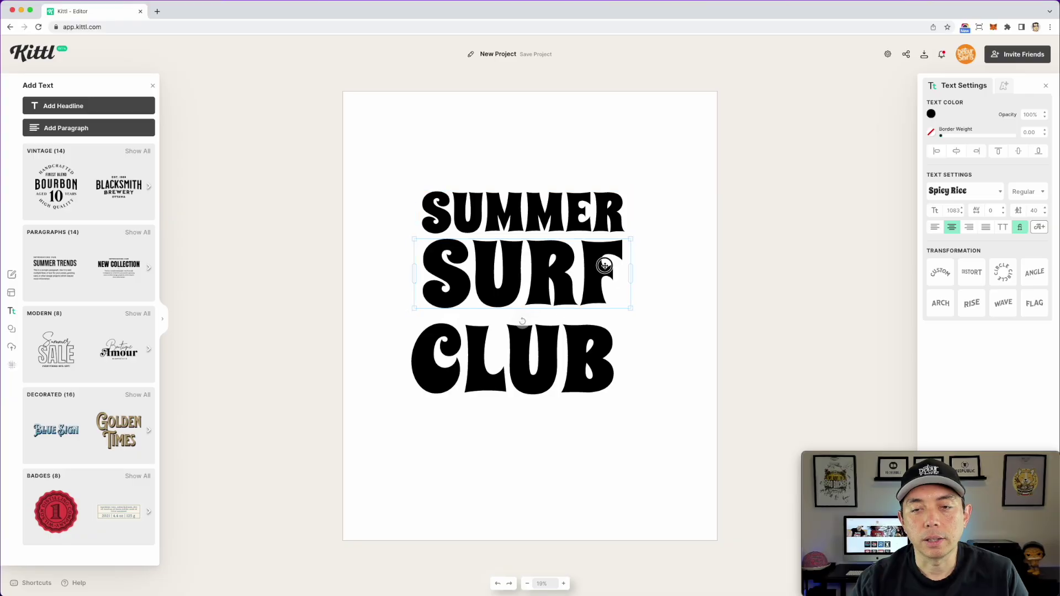
drag(599, 347, 607, 337)
click(692, 230)
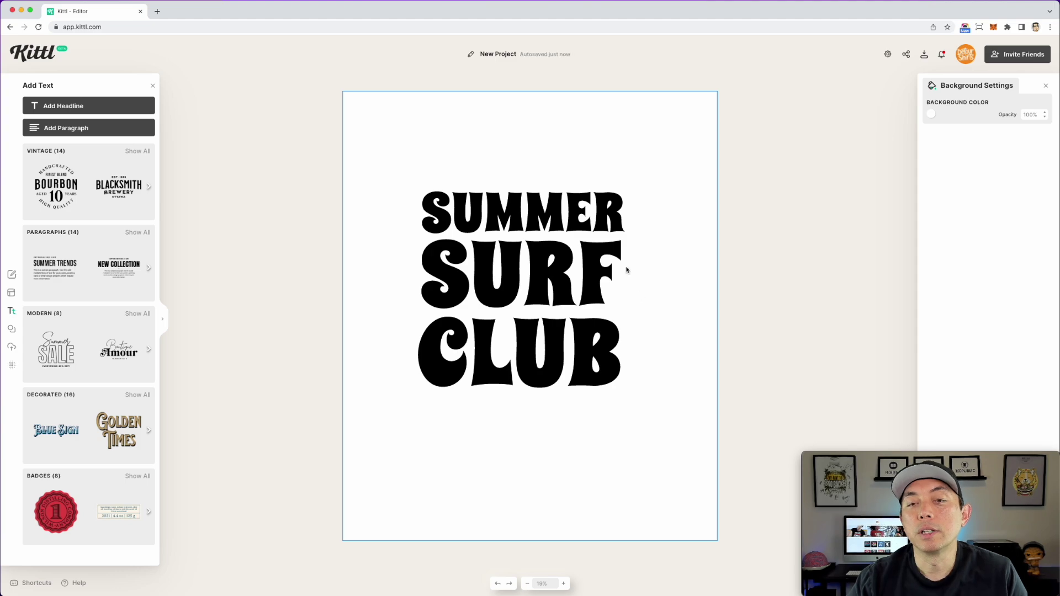
- Apply the Rise transformation to SUMMER and adjust its curve, then switch to Distort
click(559, 208)
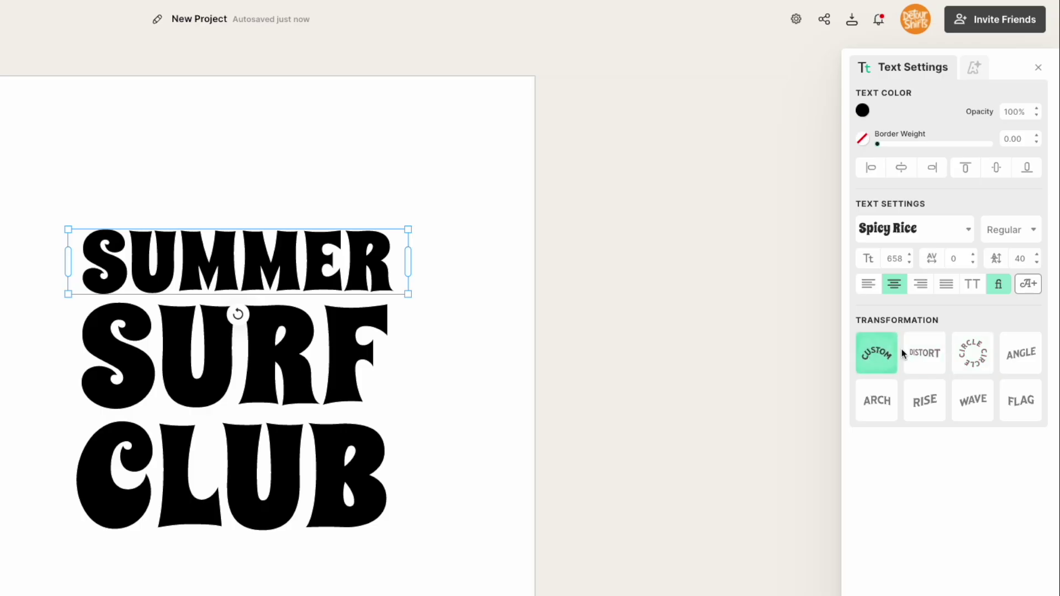
click(922, 402)
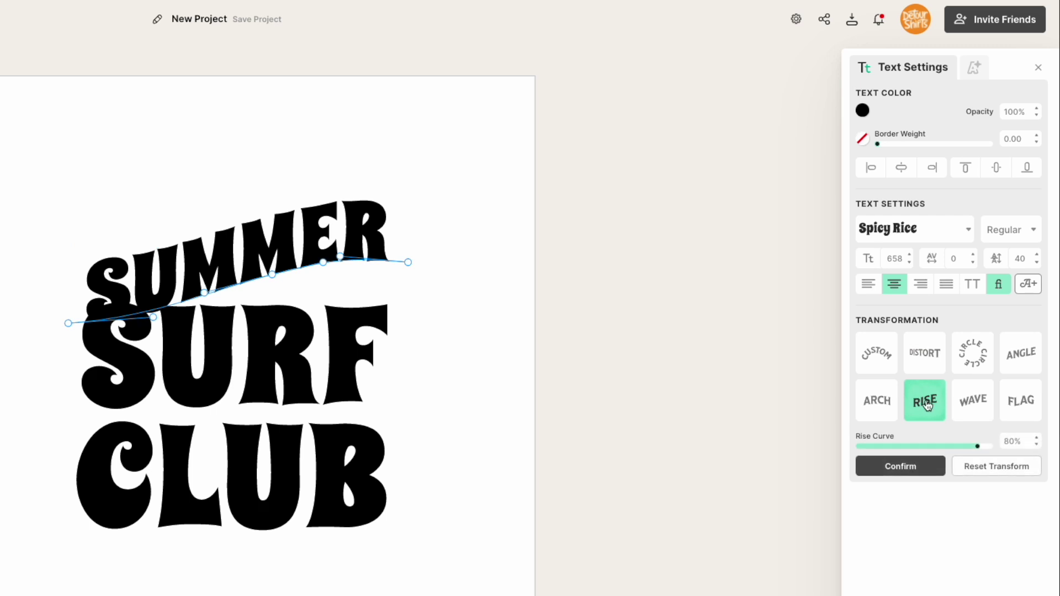
drag(68, 324, 77, 294)
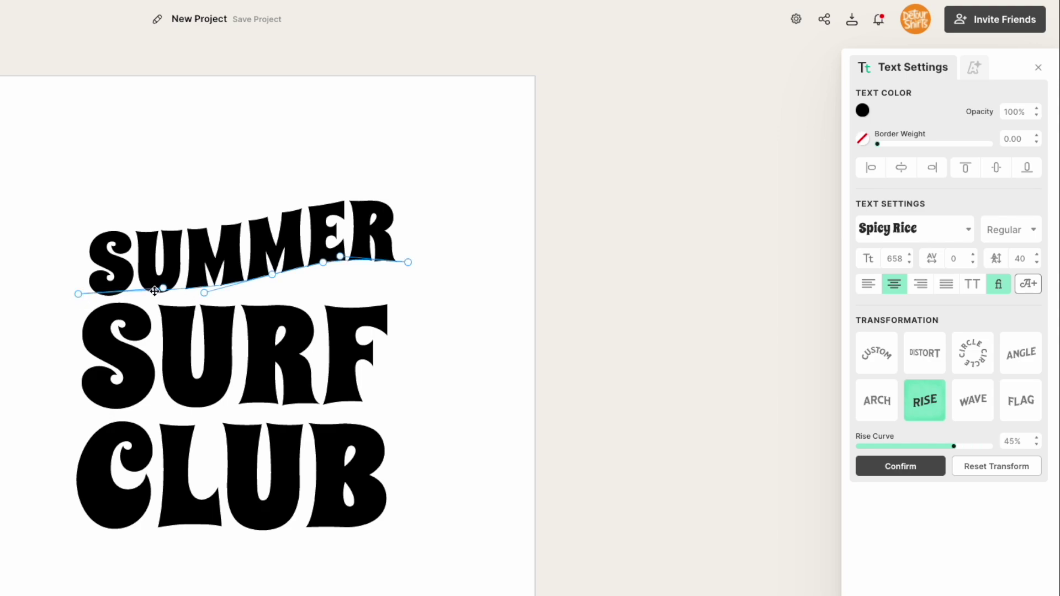
drag(166, 291, 166, 302)
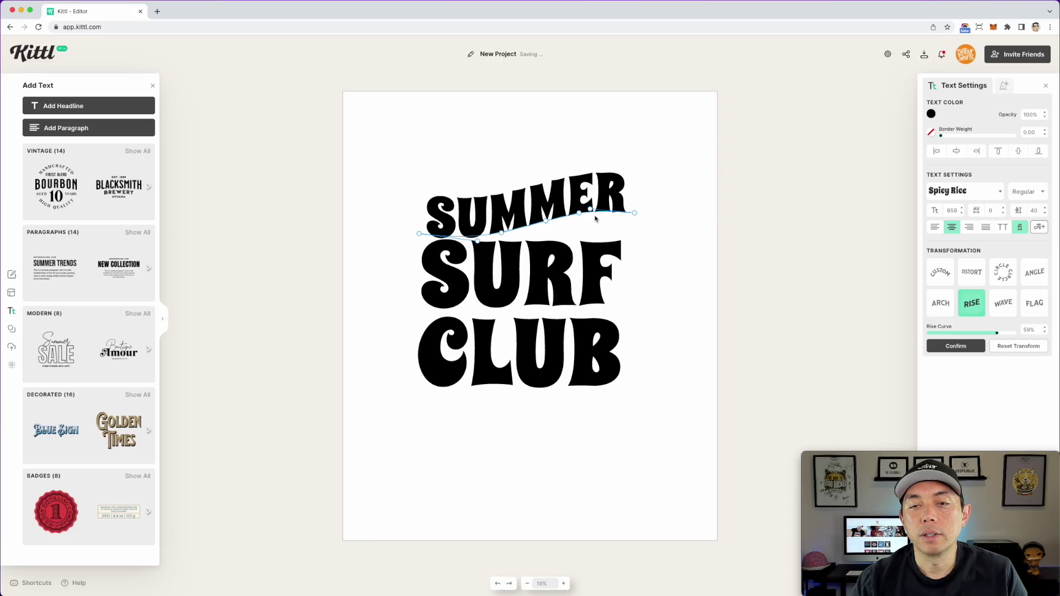
mouse_move(591, 207)
mouse_down()
mouse_move(623, 207)
mouse_move(594, 211)
mouse_move(596, 248)
mouse_move(588, 205)
mouse_move(611, 202)
mouse_move(592, 206)
mouse_up()
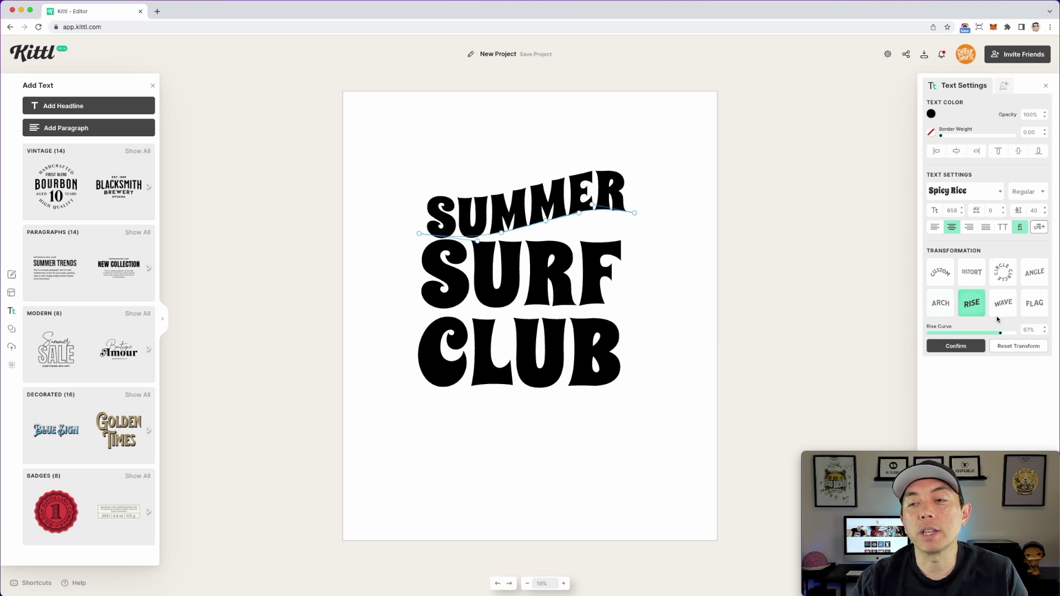
click(981, 276)
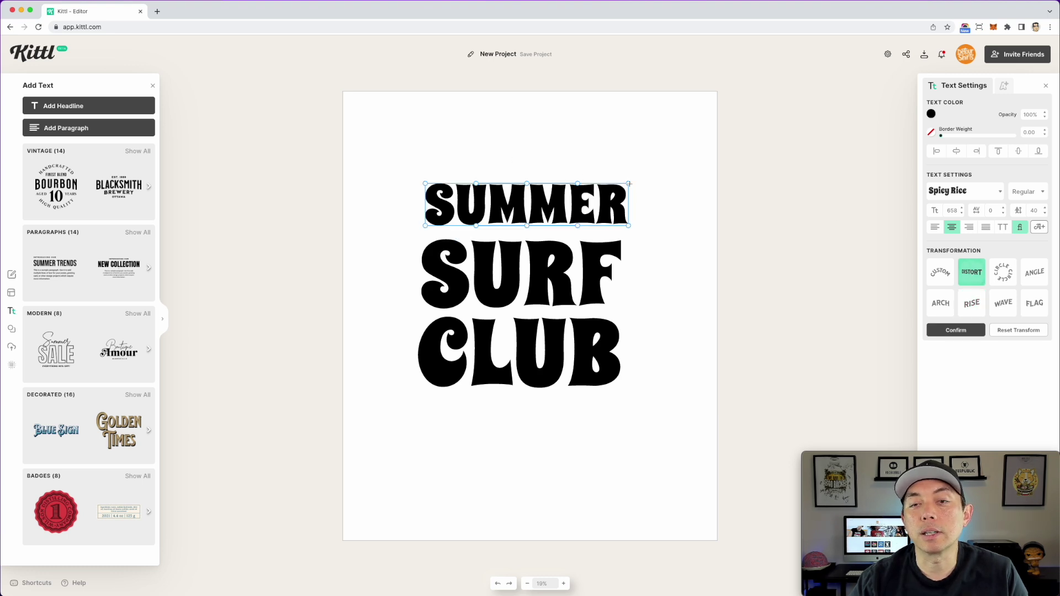
- Drag SUMMER's distort corner and top-middle nodes so the right end flares and the top edge waves
drag(630, 183, 629, 165)
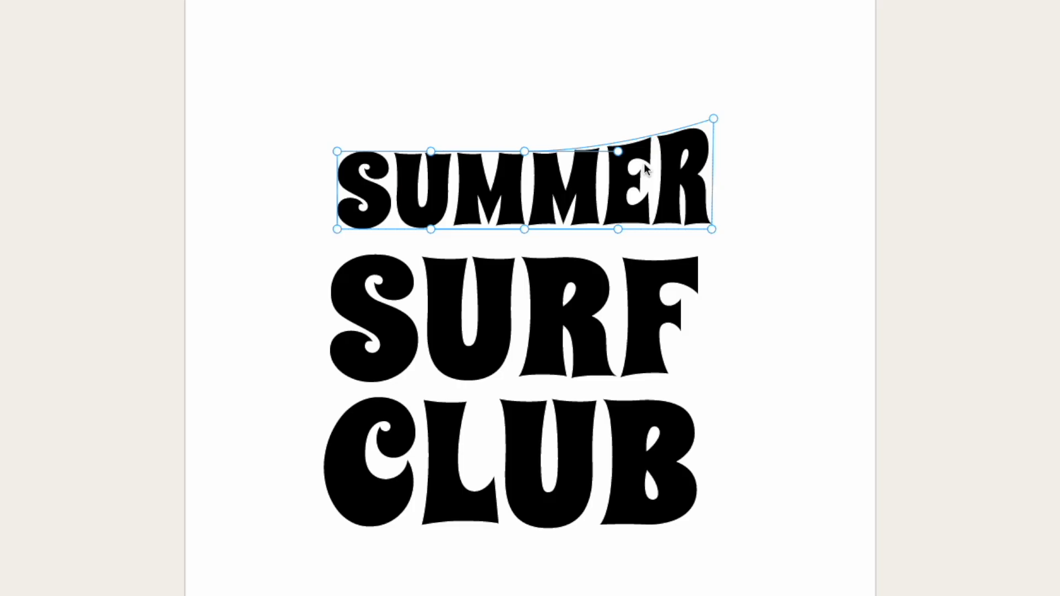
drag(711, 227, 712, 266)
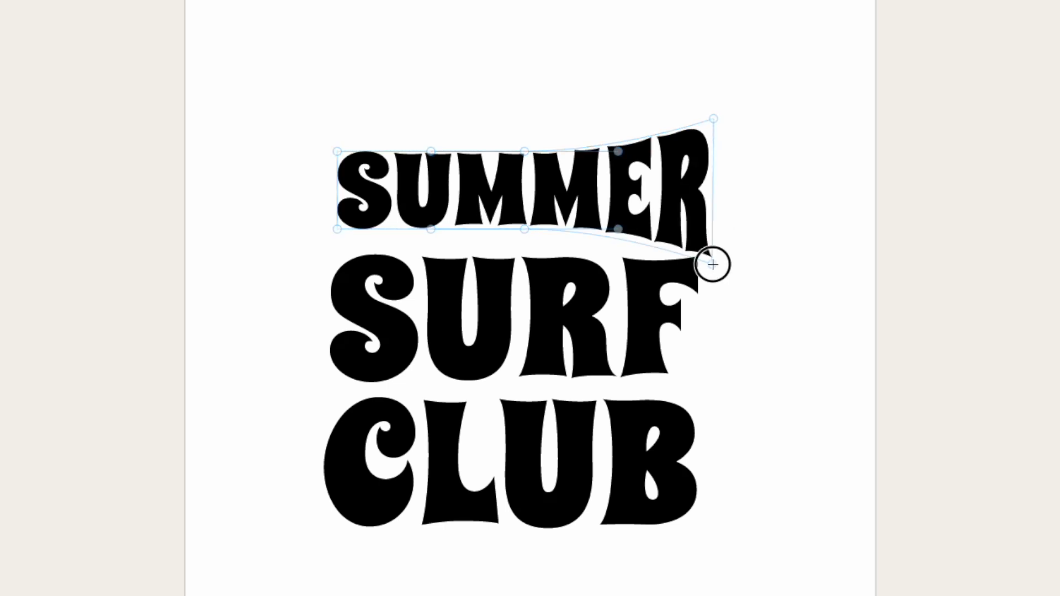
drag(337, 229, 339, 247)
mouse_move(337, 151)
mouse_down()
mouse_move(338, 134)
mouse_move(330, 139)
mouse_up()
drag(432, 152, 459, 132)
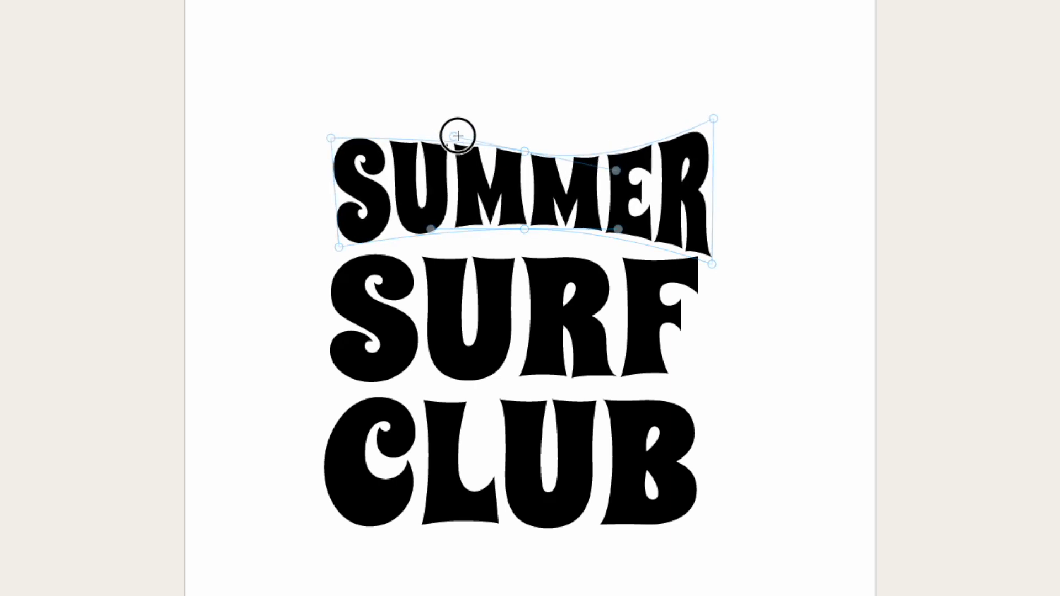
click(535, 149)
drag(535, 149, 542, 137)
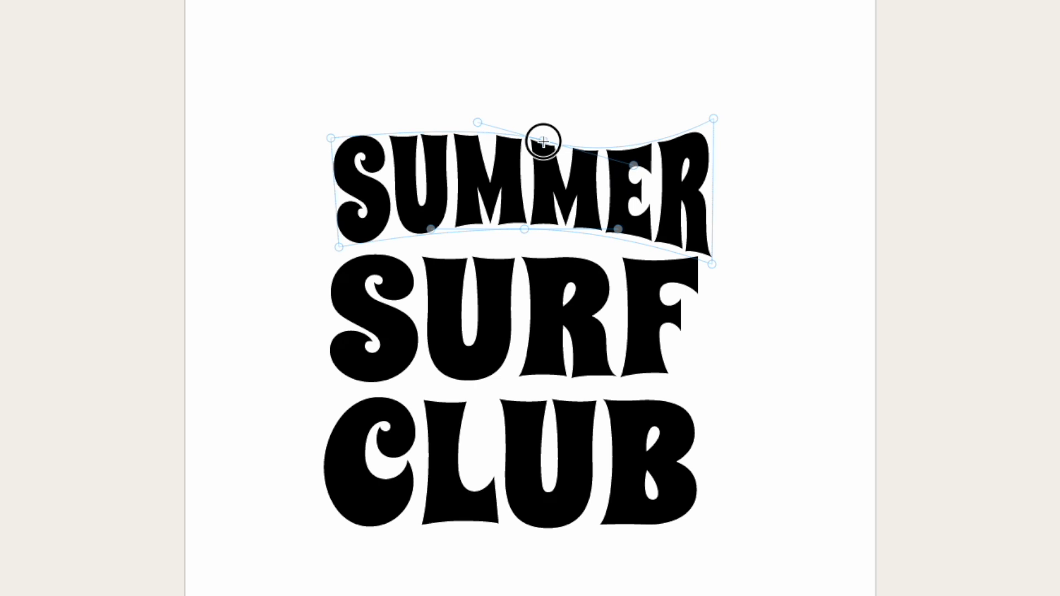
drag(713, 116, 707, 100)
drag(711, 260, 710, 247)
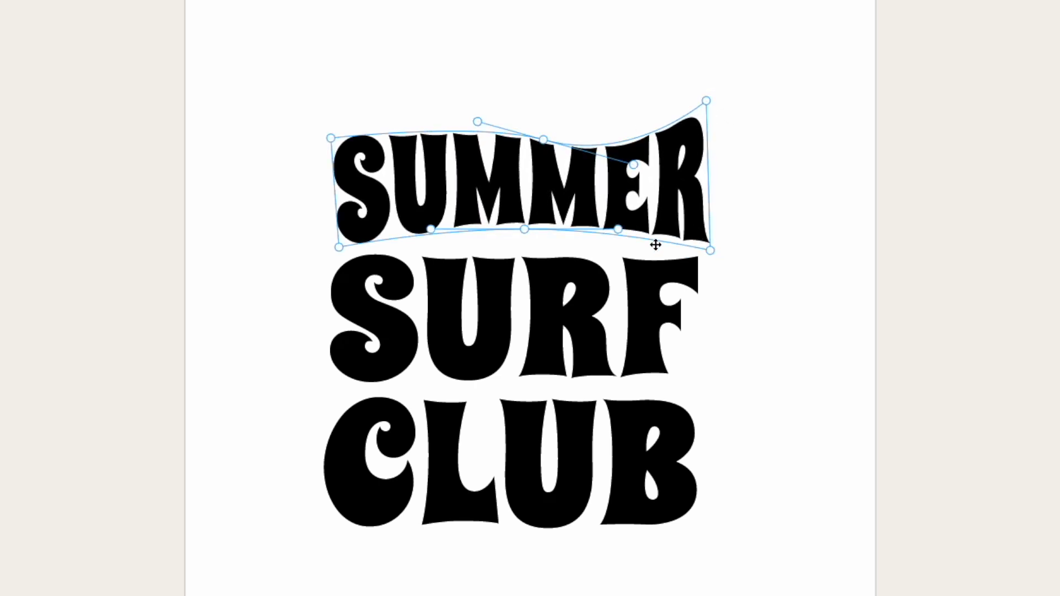
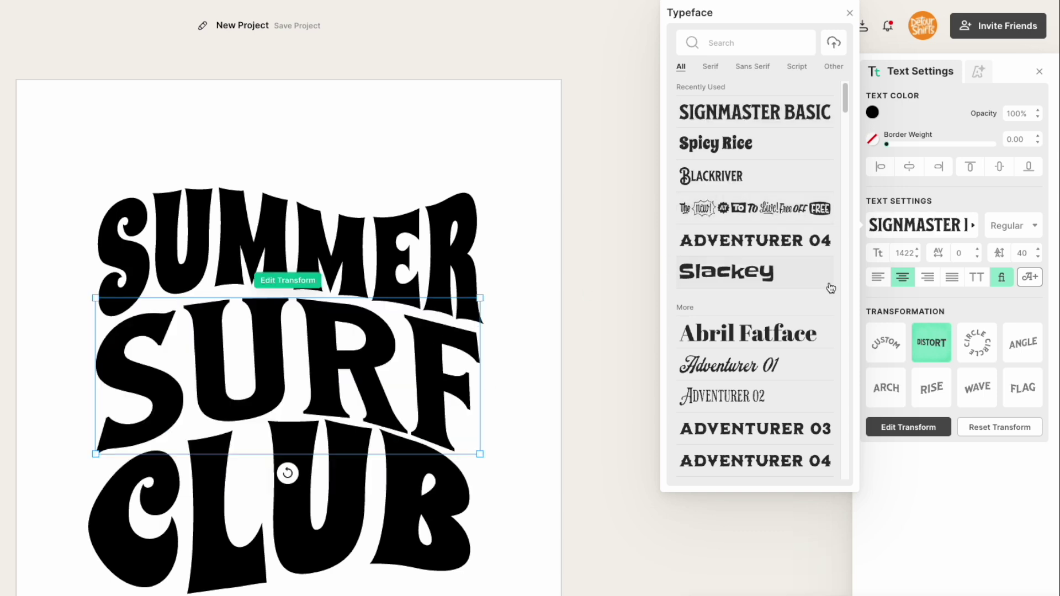
- Try Anton, Chicle, Grocer, HT Modern Hand Sans and Modak on the SURF line
scroll(719, 363, down, 7)
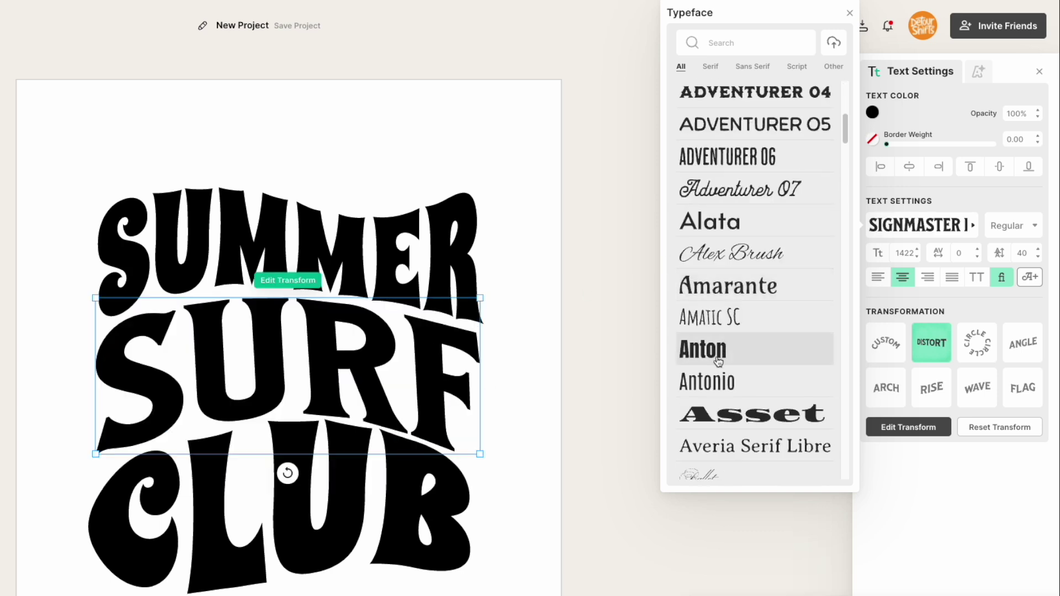
click(718, 354)
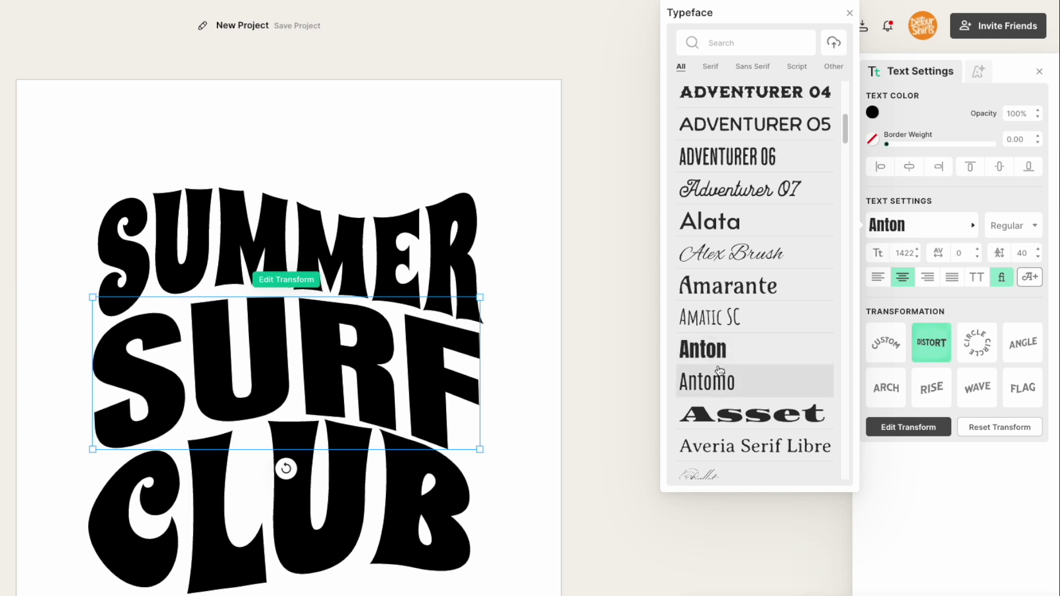
scroll(754, 362, down, 5)
scroll(754, 368, down, 6)
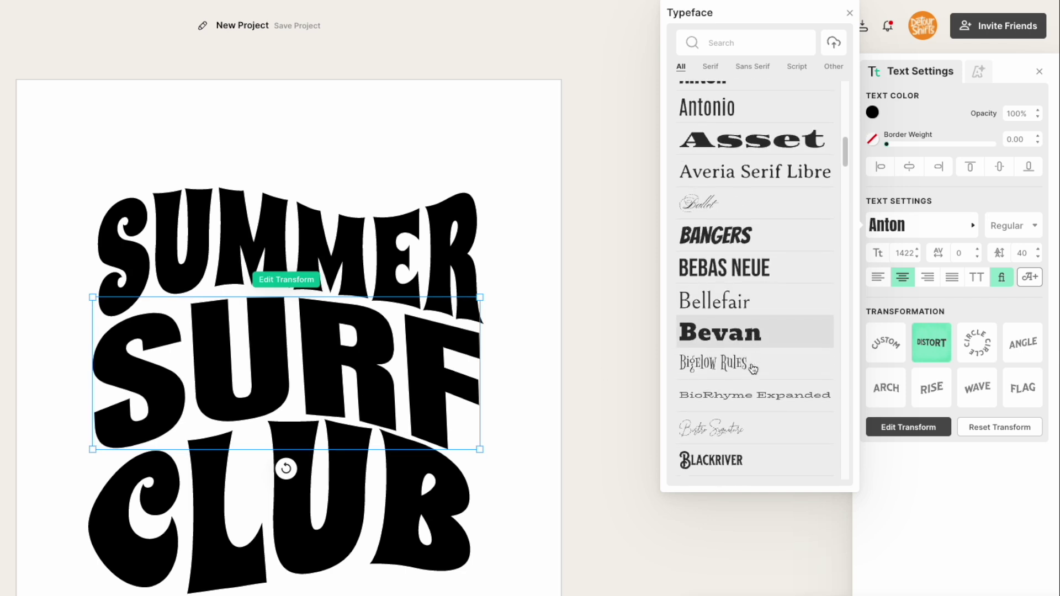
scroll(748, 368, down, 3)
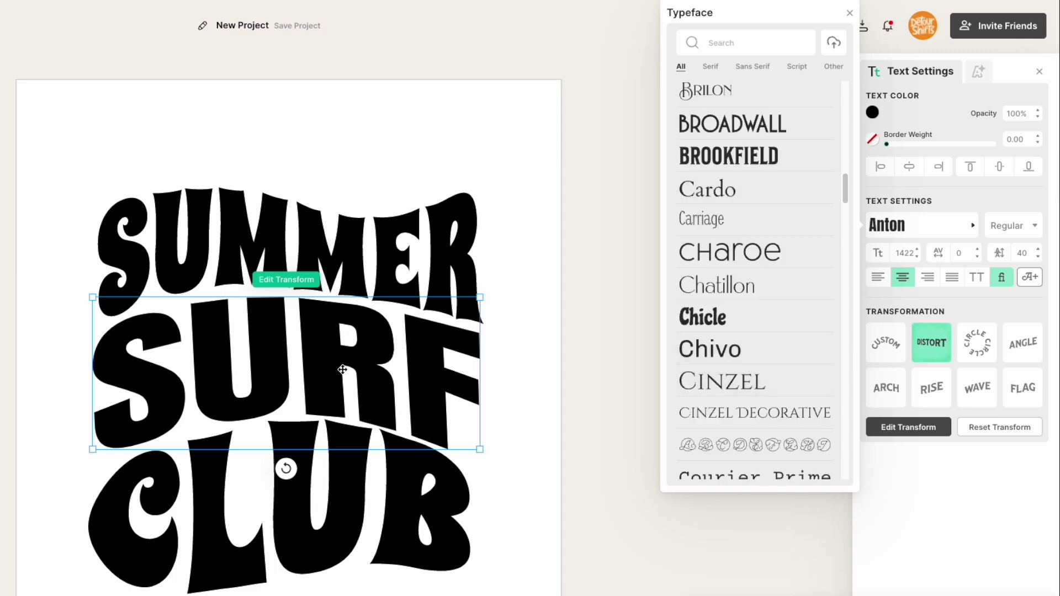
click(713, 319)
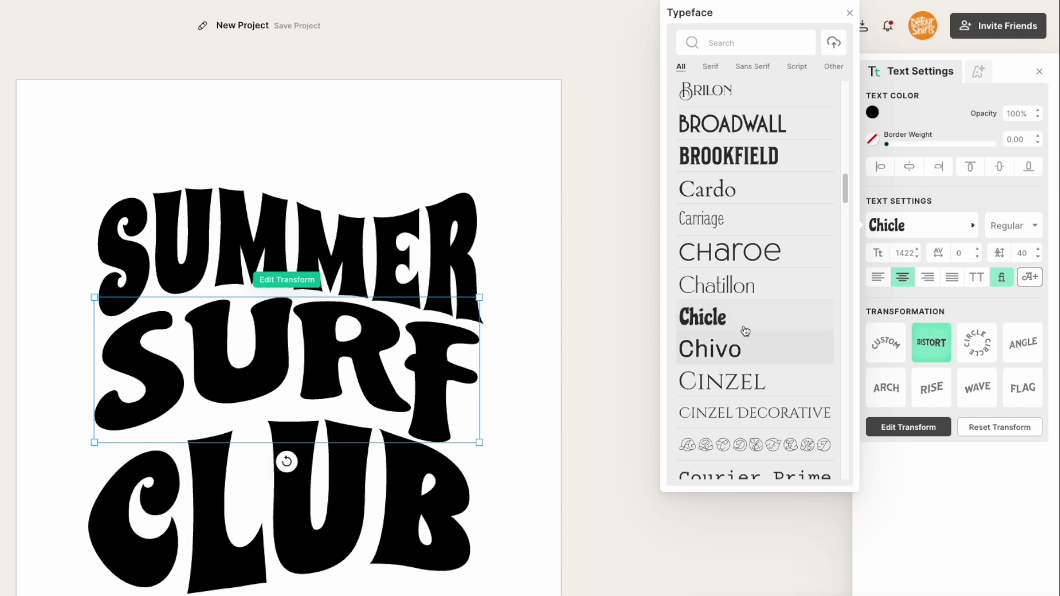
scroll(740, 337, down, 3)
scroll(749, 330, down, 3)
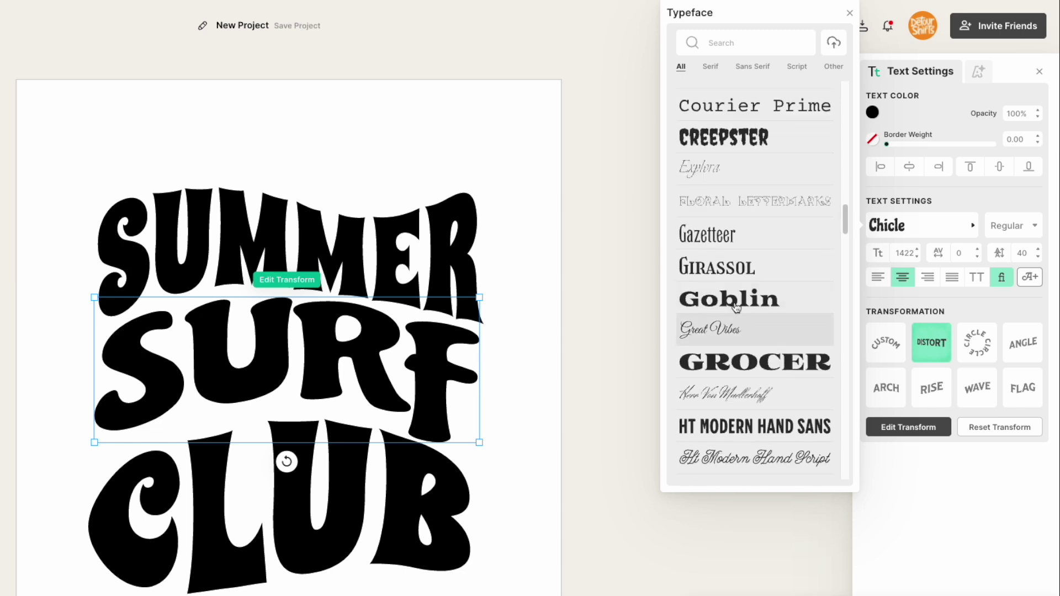
click(736, 359)
scroll(737, 342, down, 3)
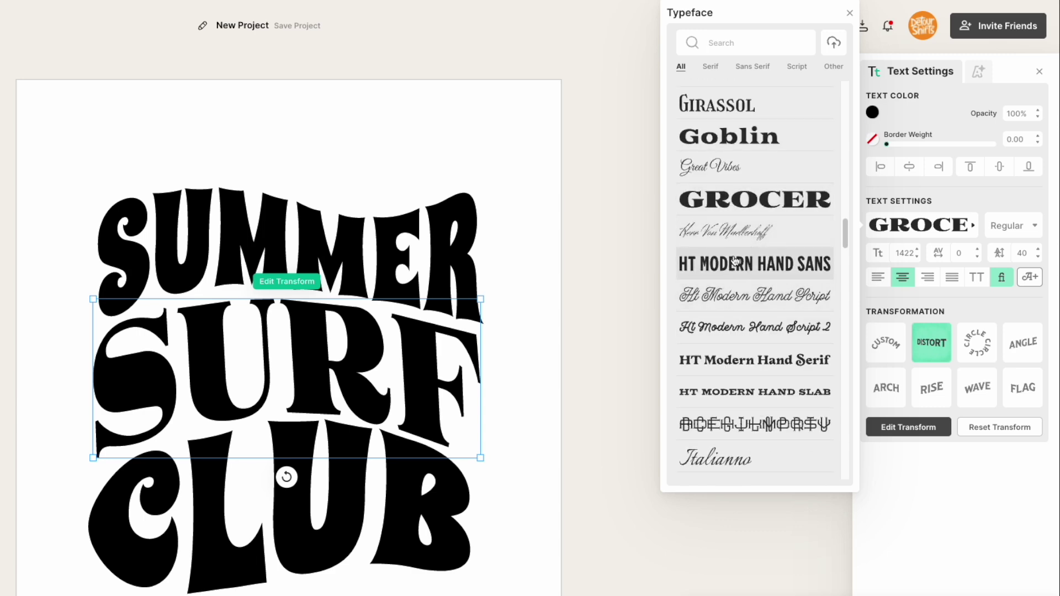
click(736, 263)
scroll(729, 298, down, 9)
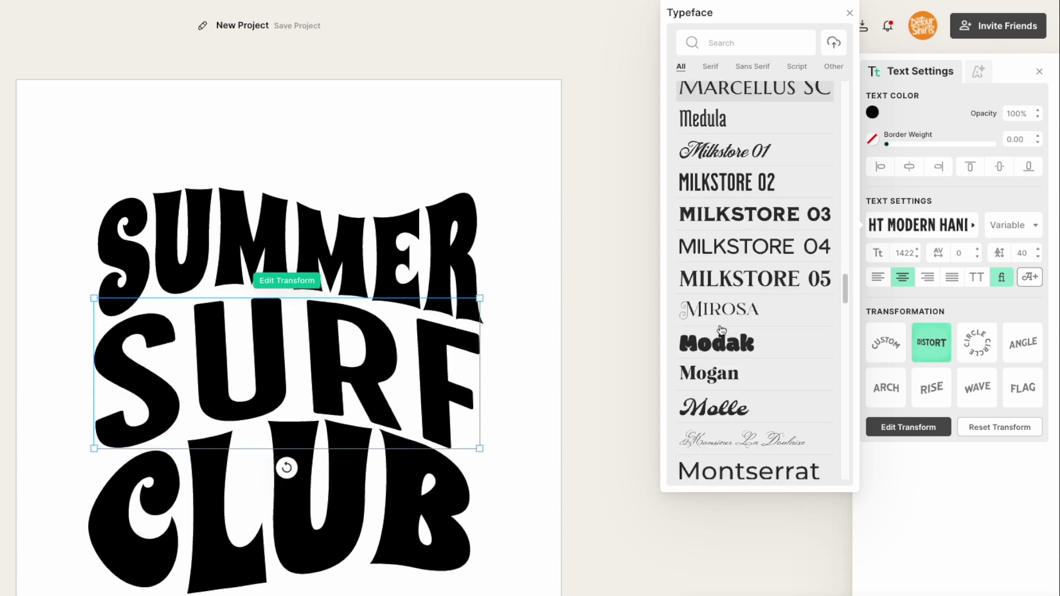
click(722, 327)
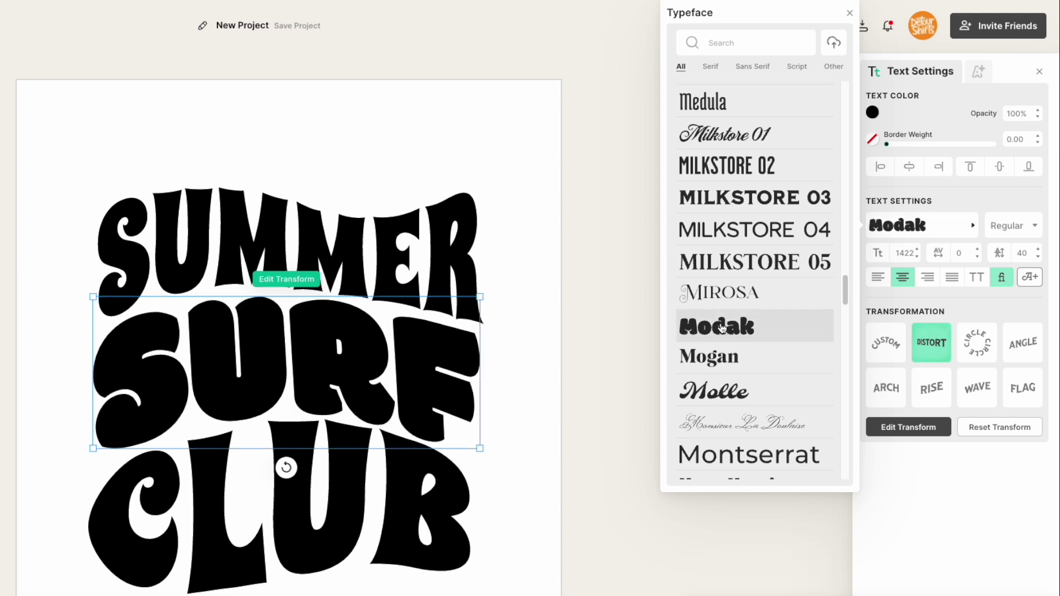
- Settle on Ranchers for SURF, close the font list and exit text editing
scroll(727, 332, down, 10)
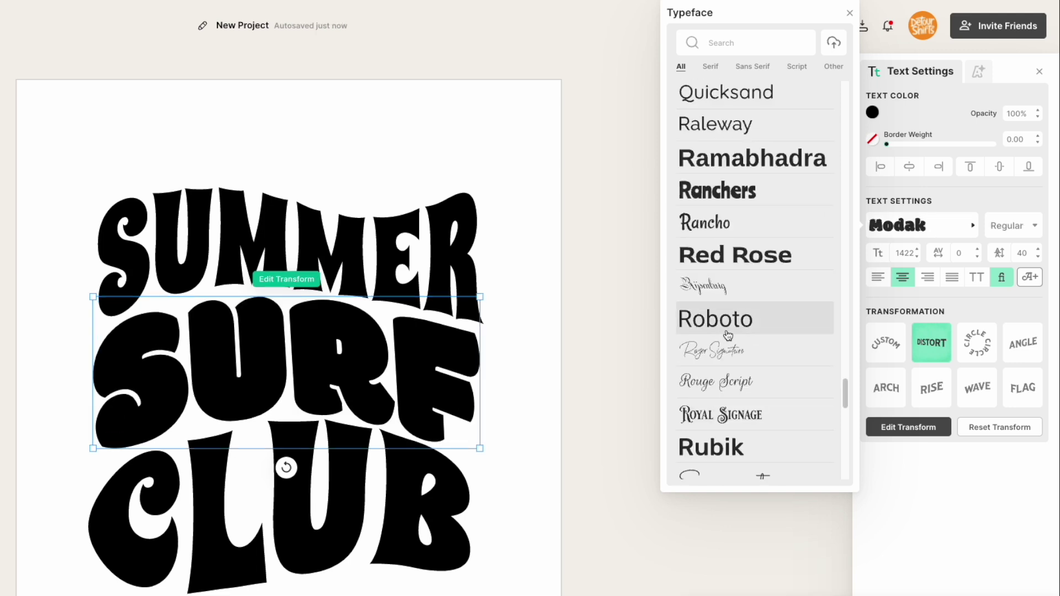
scroll(773, 285, down, 1)
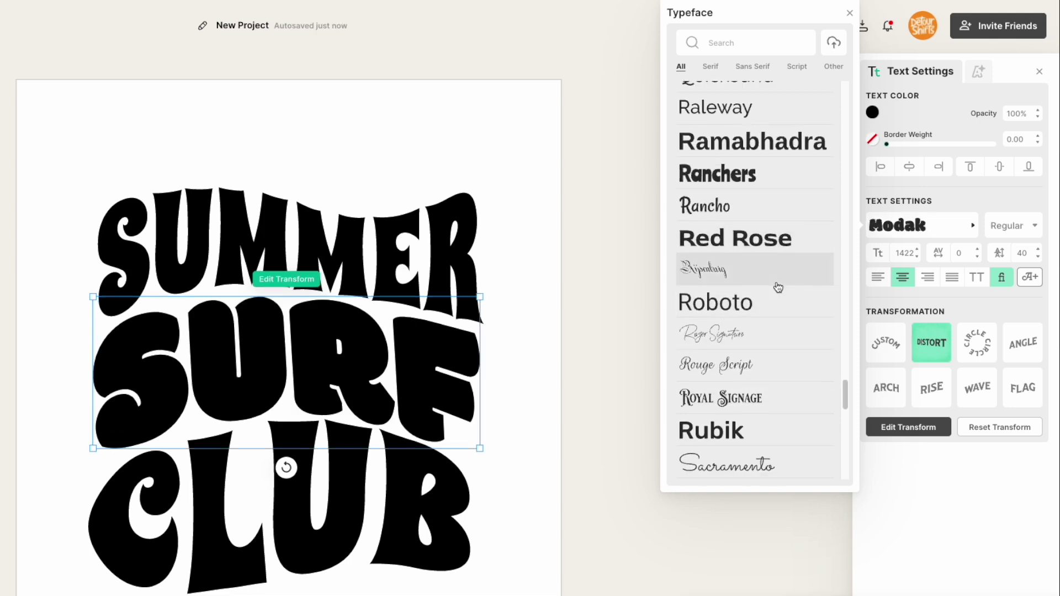
click(732, 178)
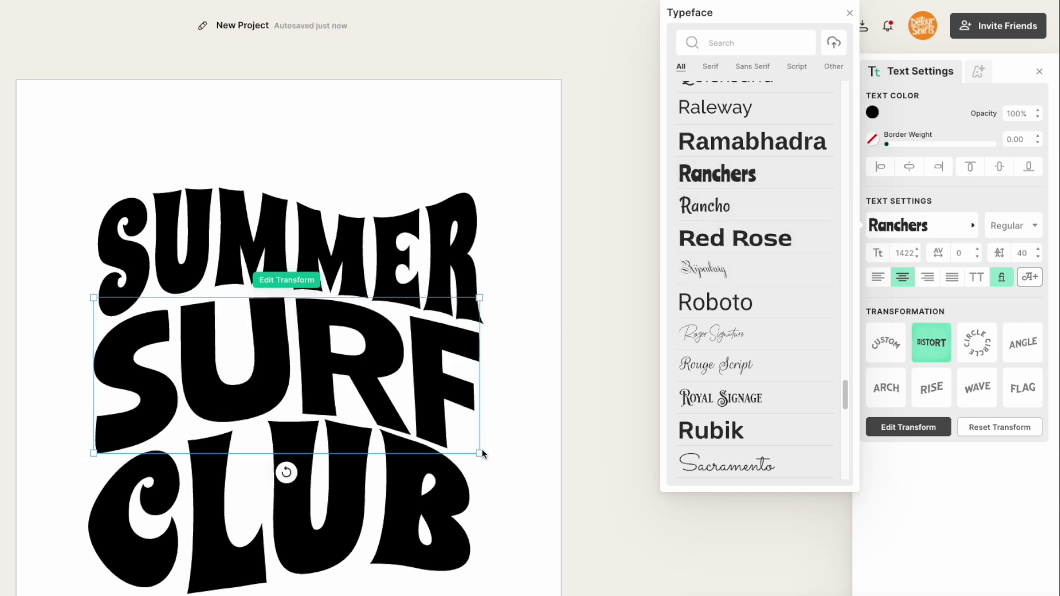
click(370, 384)
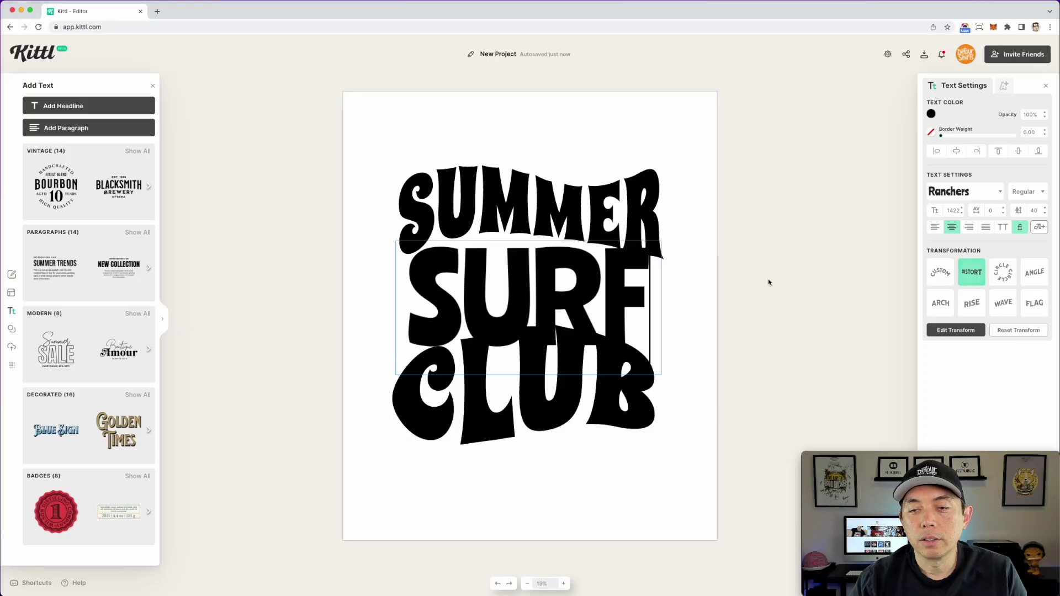
key(Escape)
- Reshape SURF's distortion so its top curve follows SUMMER
click(912, 430)
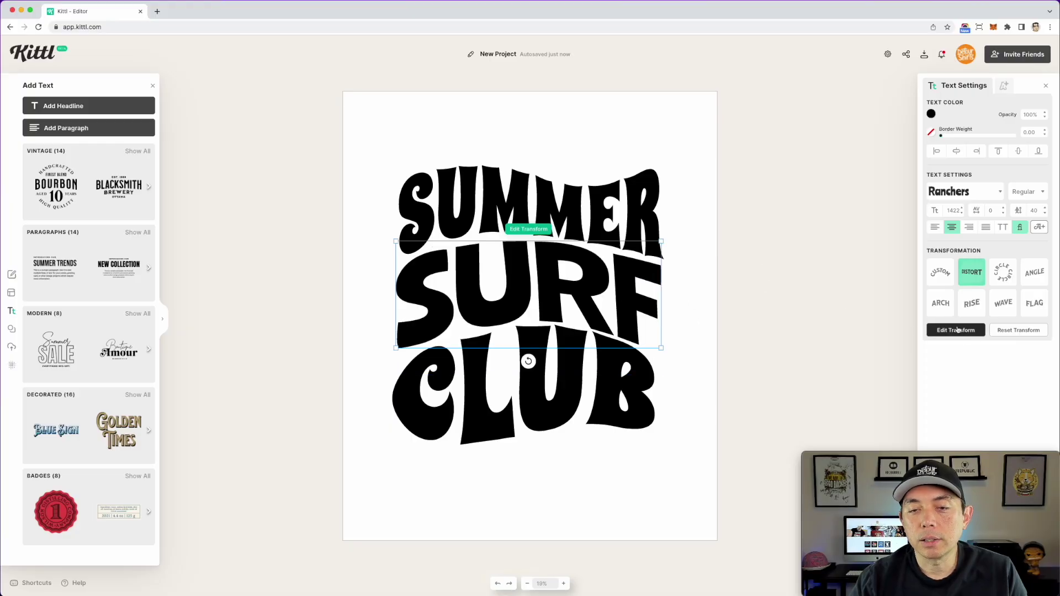
drag(577, 328, 572, 323)
mouse_move(519, 240)
mouse_down()
mouse_move(498, 239)
mouse_move(509, 239)
mouse_up()
drag(393, 268, 399, 270)
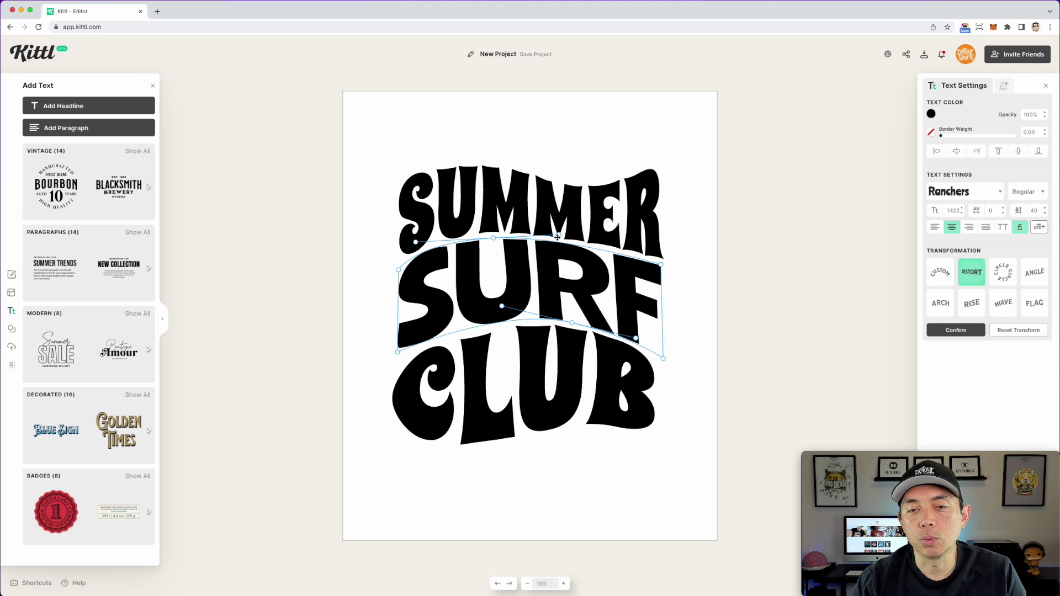
drag(559, 235, 618, 252)
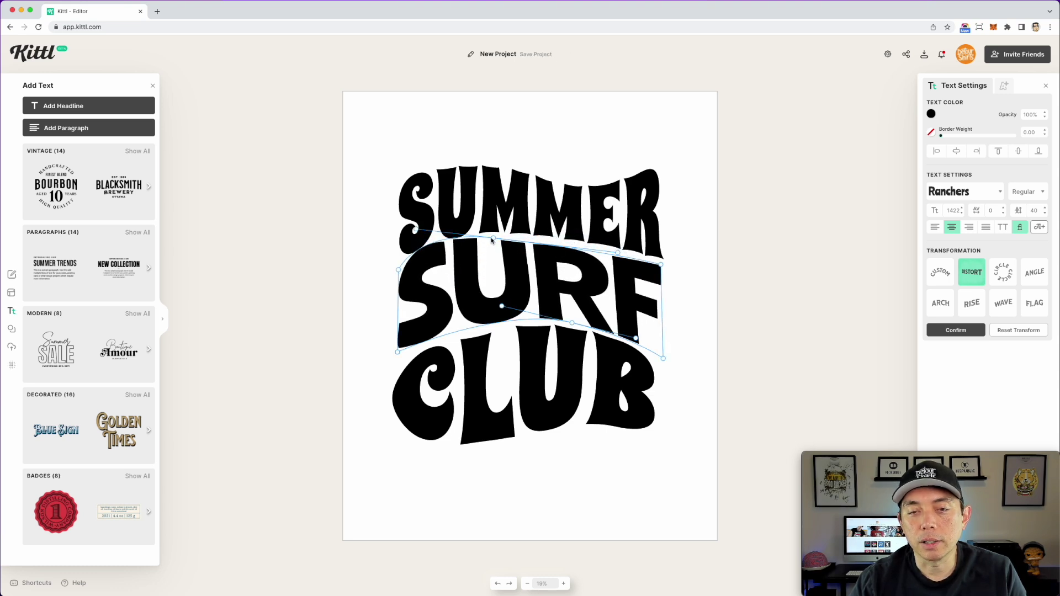
key(Escape)
- Reshape CLUB's distortion, stretching its right end lower and raising its top to meet SURF
click(625, 401)
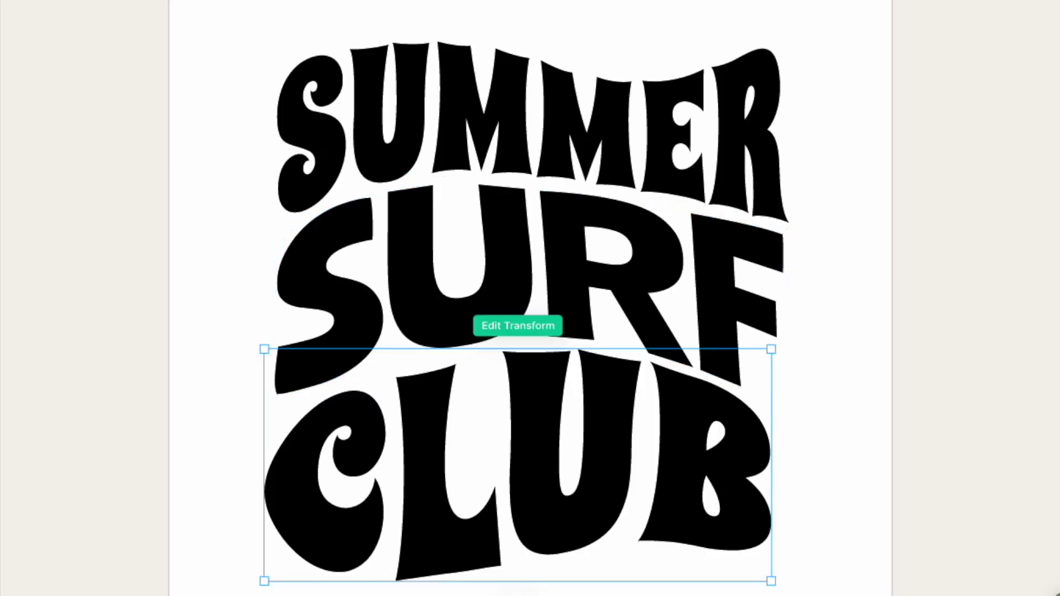
click(518, 326)
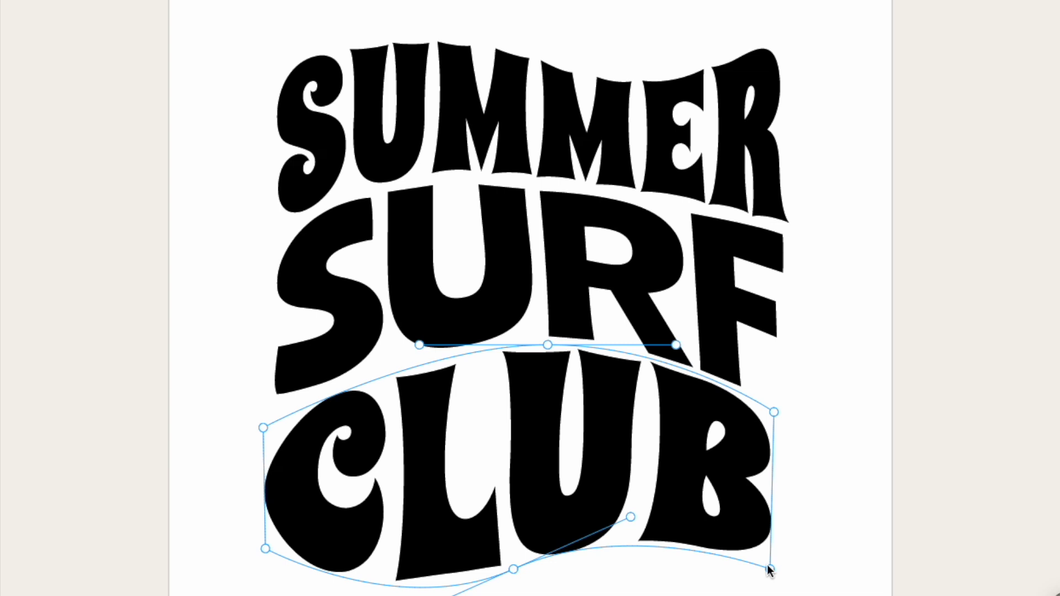
drag(770, 570, 783, 583)
drag(774, 412, 779, 410)
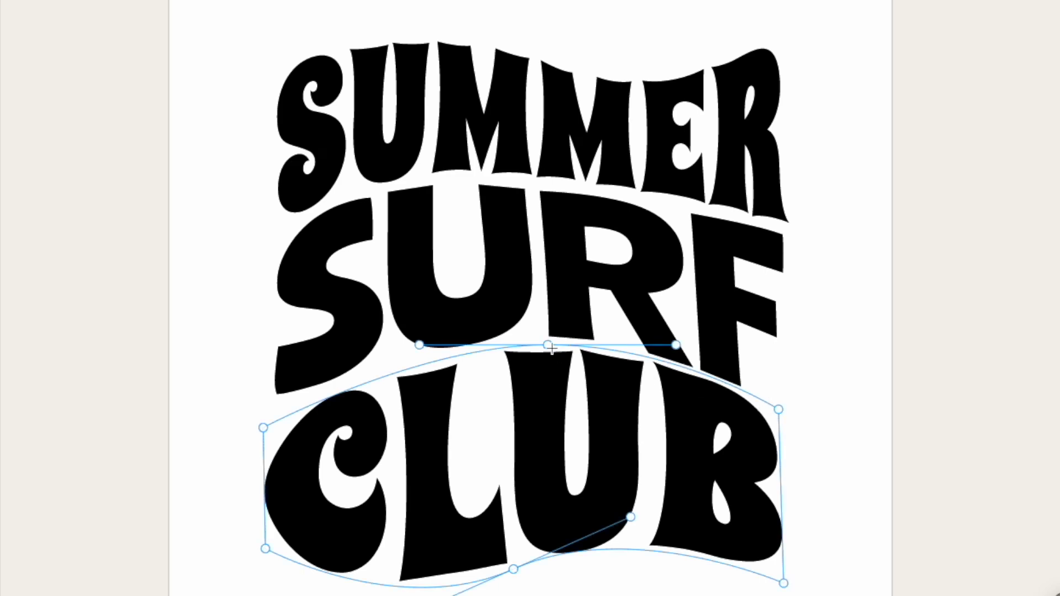
drag(544, 344, 539, 350)
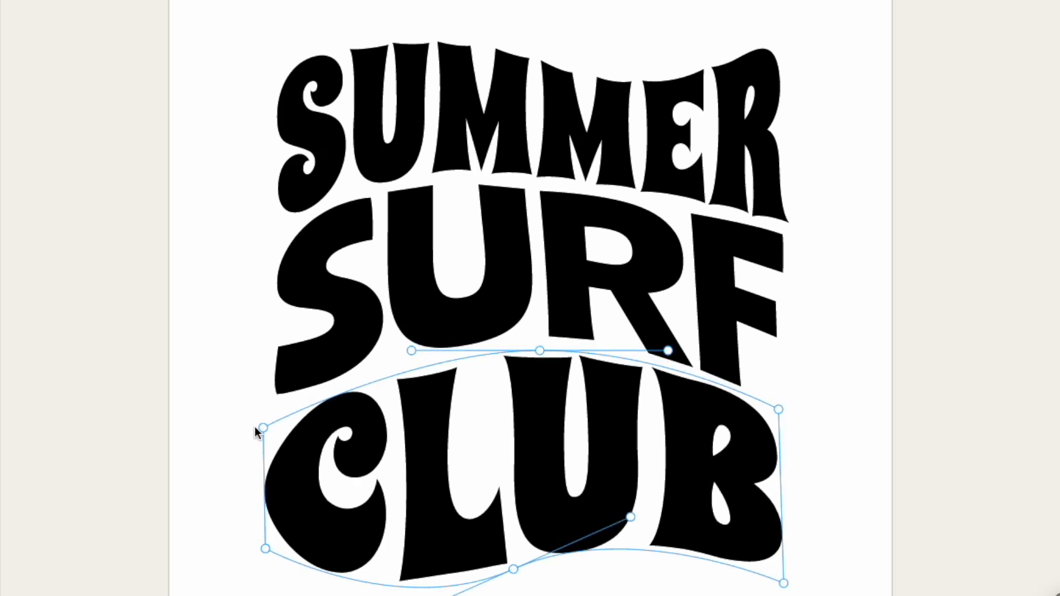
drag(263, 428, 260, 418)
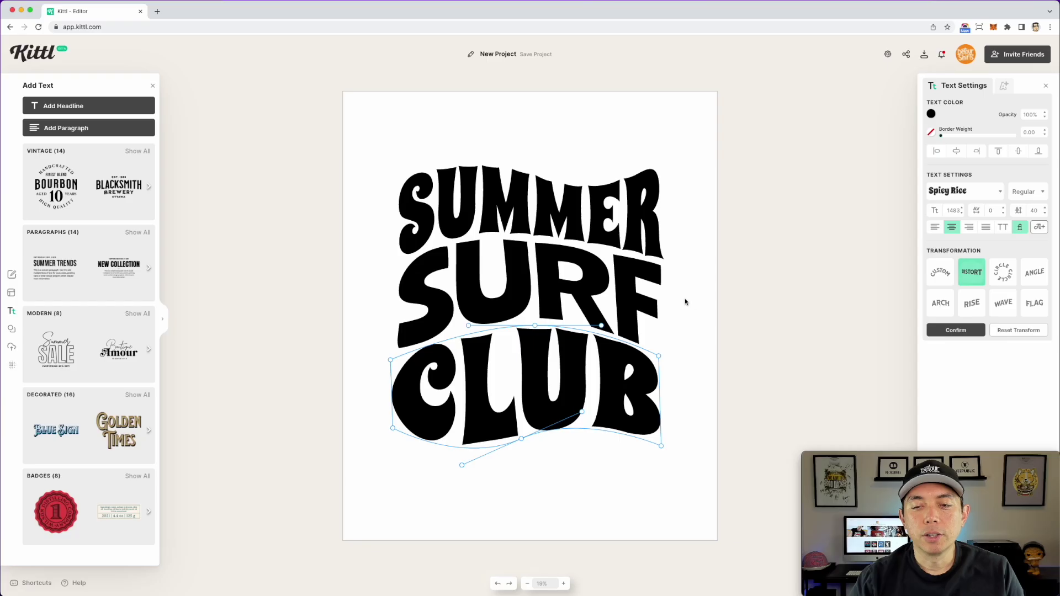
click(910, 331)
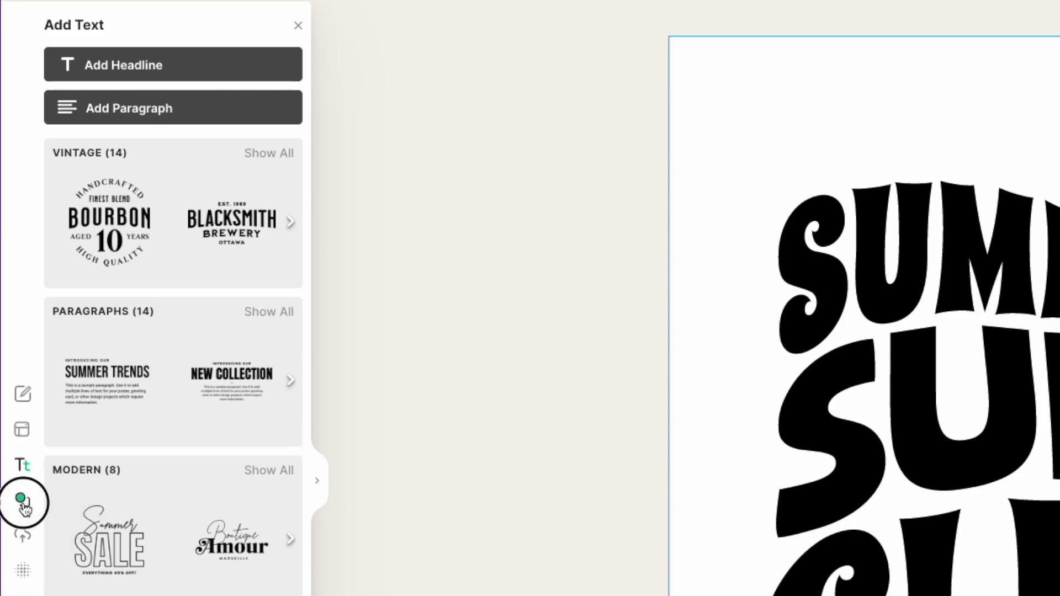
- Search Elements for 'SURF' and place the surfer illustration, enlarged and centred, over CLUB
click(22, 501)
click(121, 70)
text(SUR)
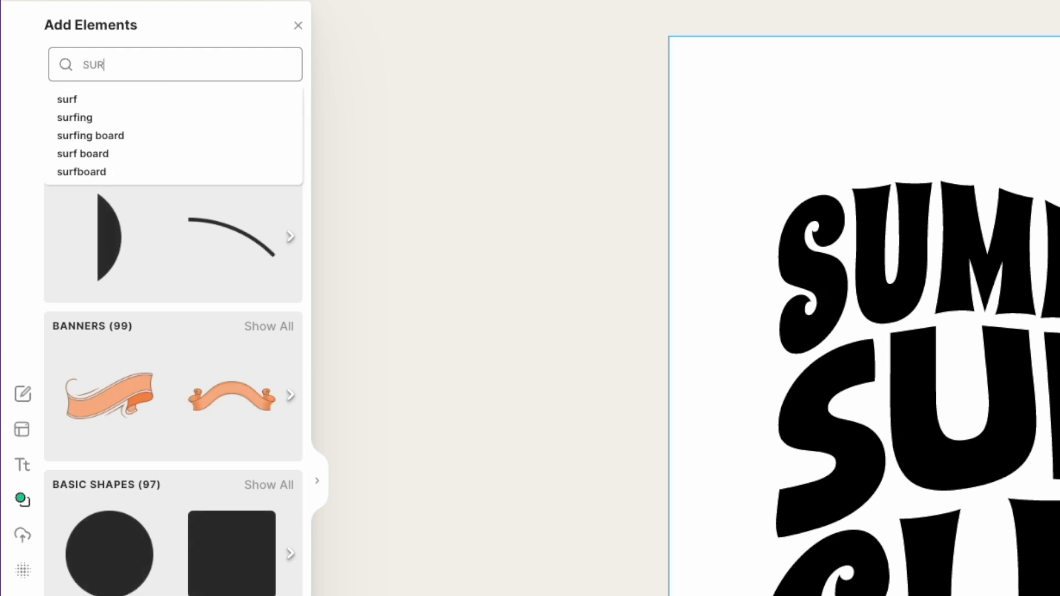
text(F)
key(Return)
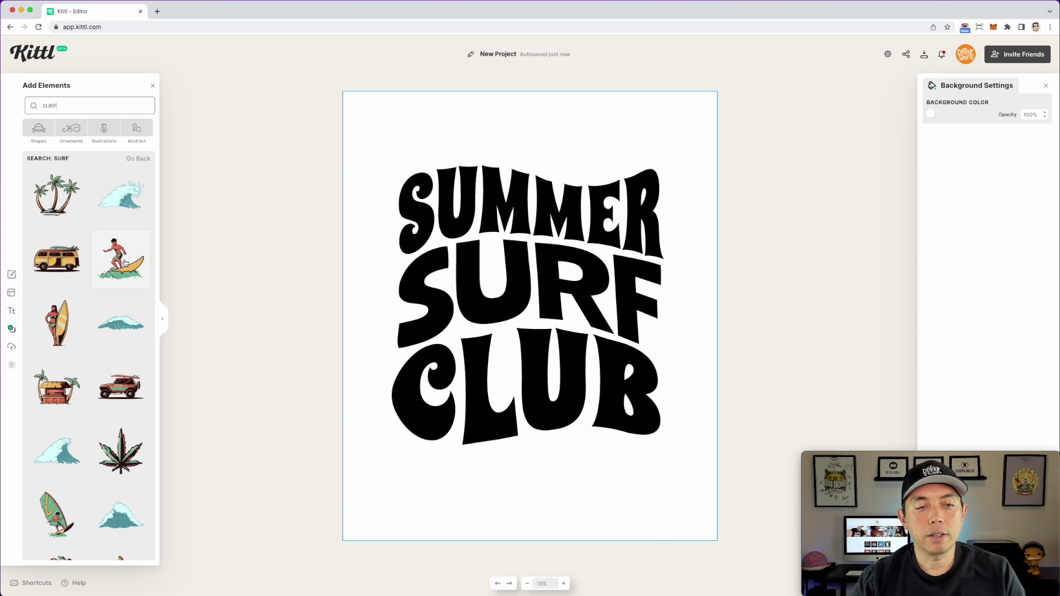
drag(124, 263, 673, 332)
mouse_move(635, 407)
mouse_down()
mouse_move(612, 422)
mouse_move(627, 413)
mouse_up()
drag(655, 344, 660, 339)
drag(612, 424, 567, 429)
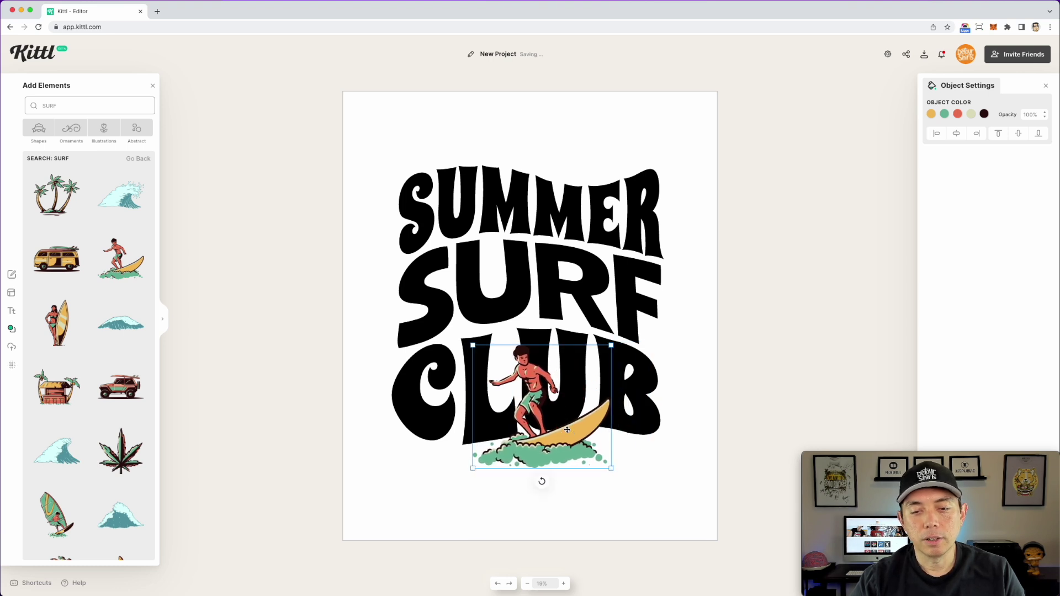
click(674, 144)
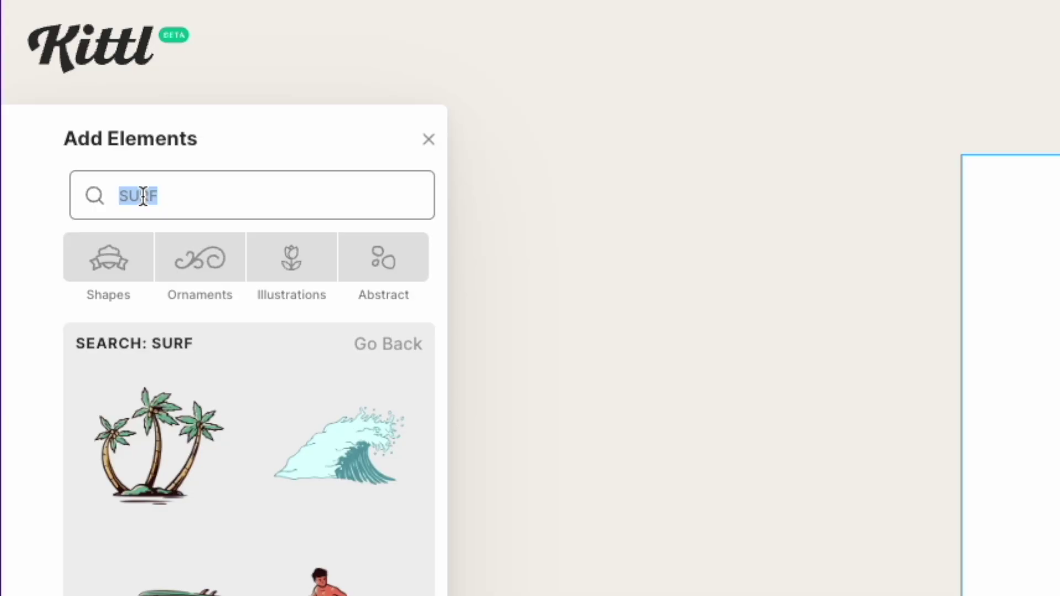
- Search 'SUN' and add the orange rayed sun to the design
text(SUN)
key(Return)
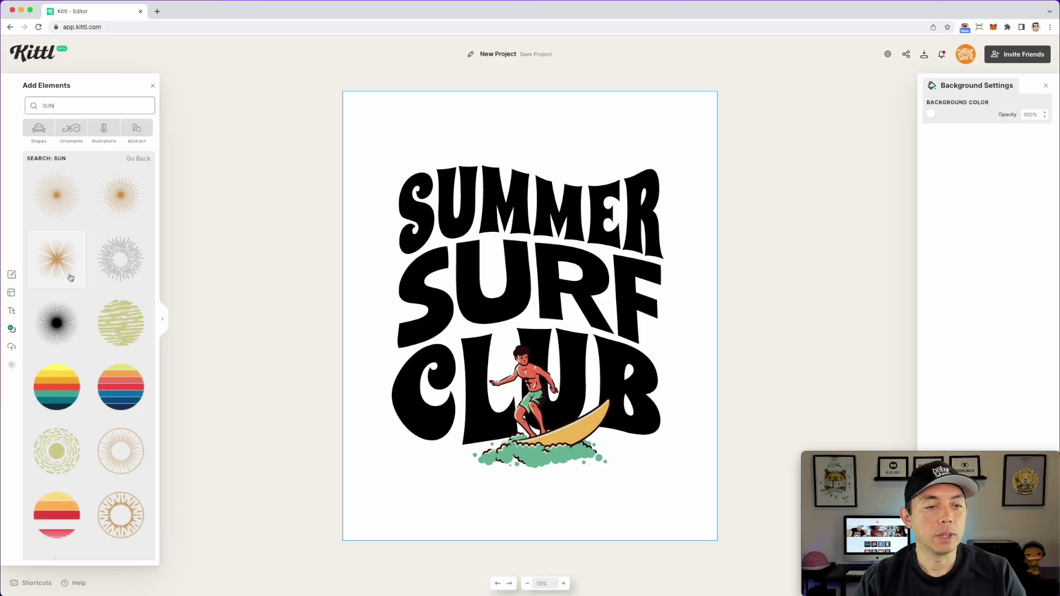
scroll(78, 298, down, 5)
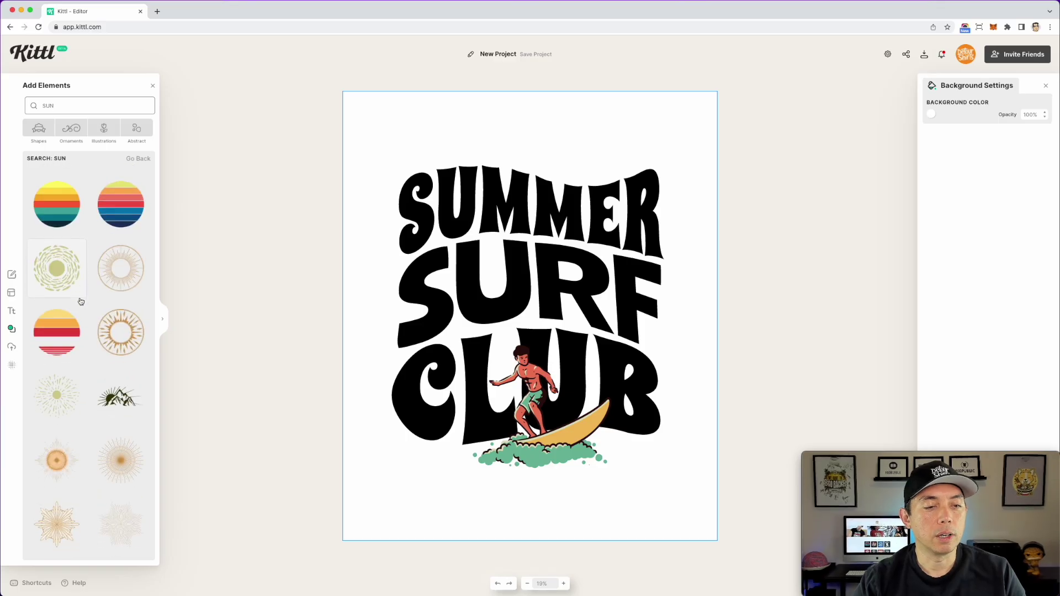
scroll(92, 342, down, 10)
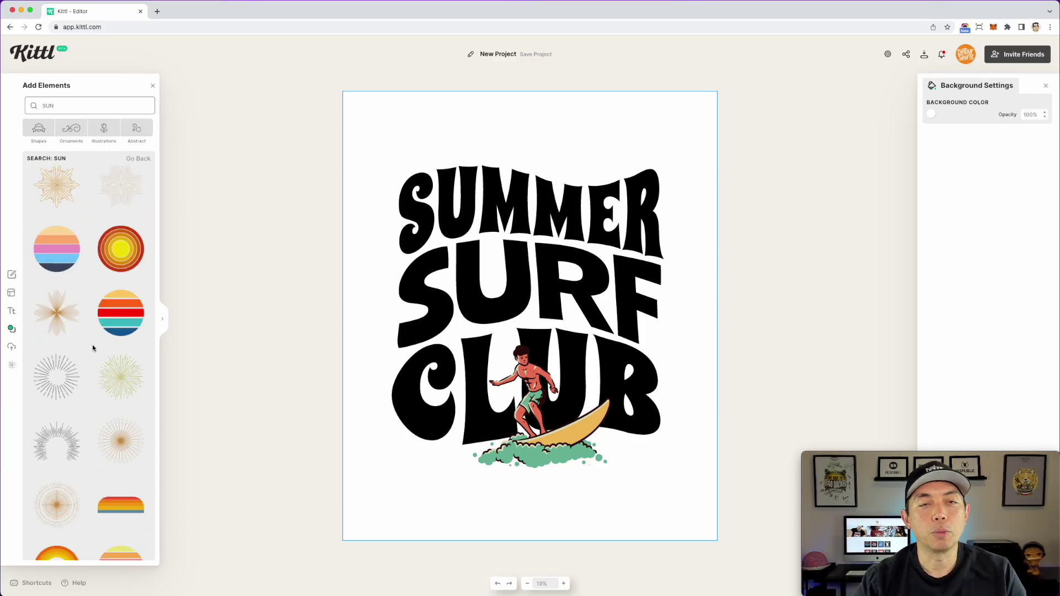
scroll(93, 348, down, 4)
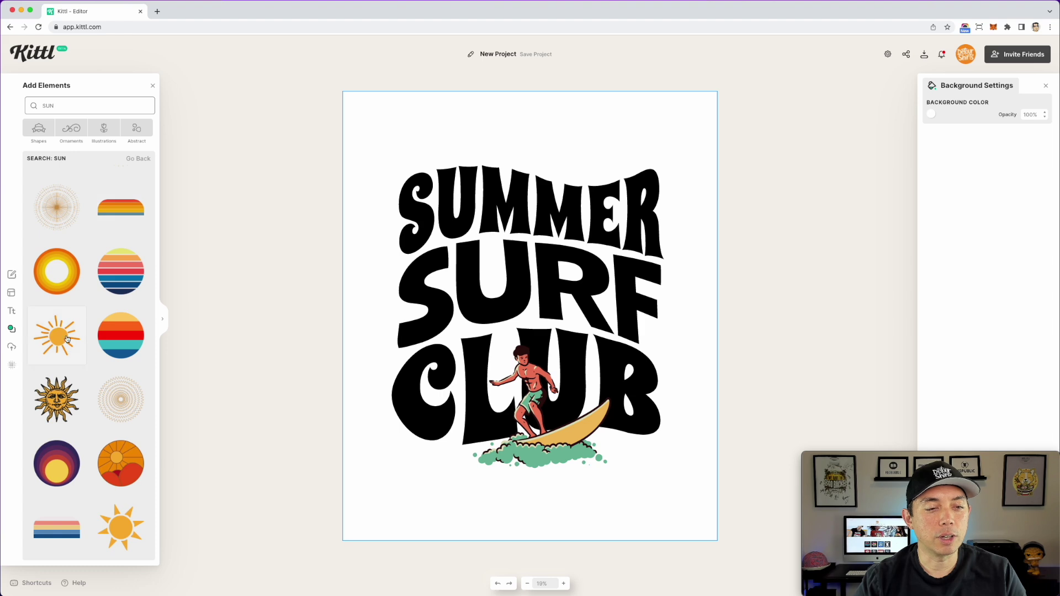
click(67, 339)
- Move the sun above SUMMER's top right and send it behind the lettering
drag(505, 303, 581, 160)
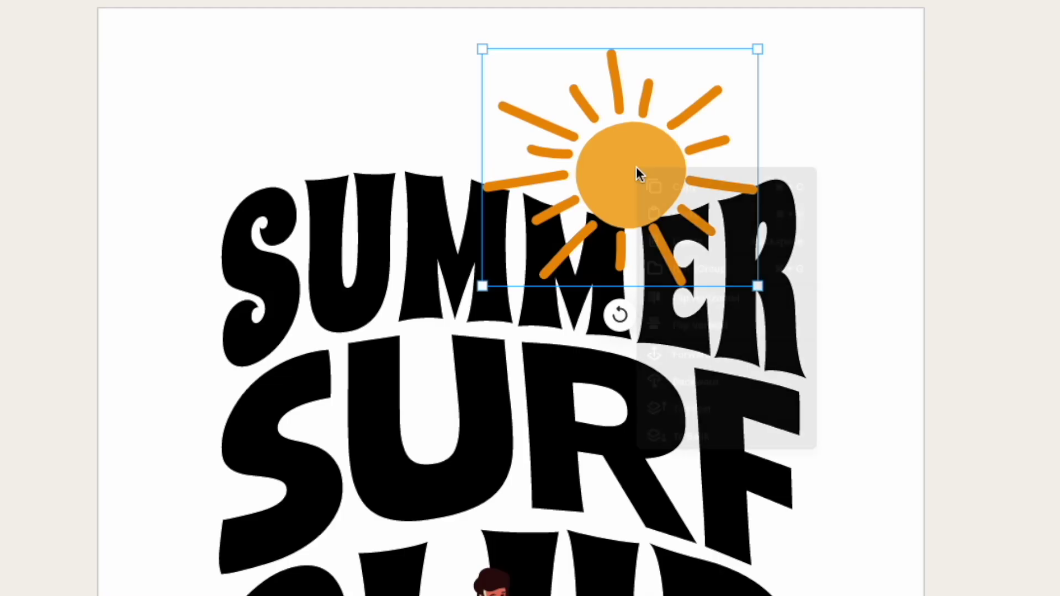
right_click(587, 164)
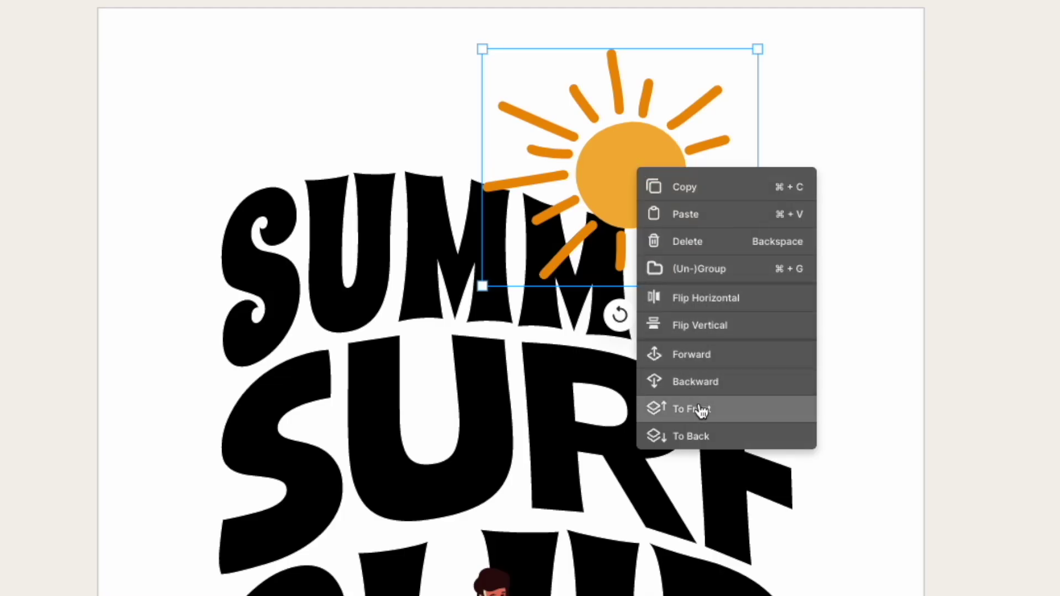
click(705, 437)
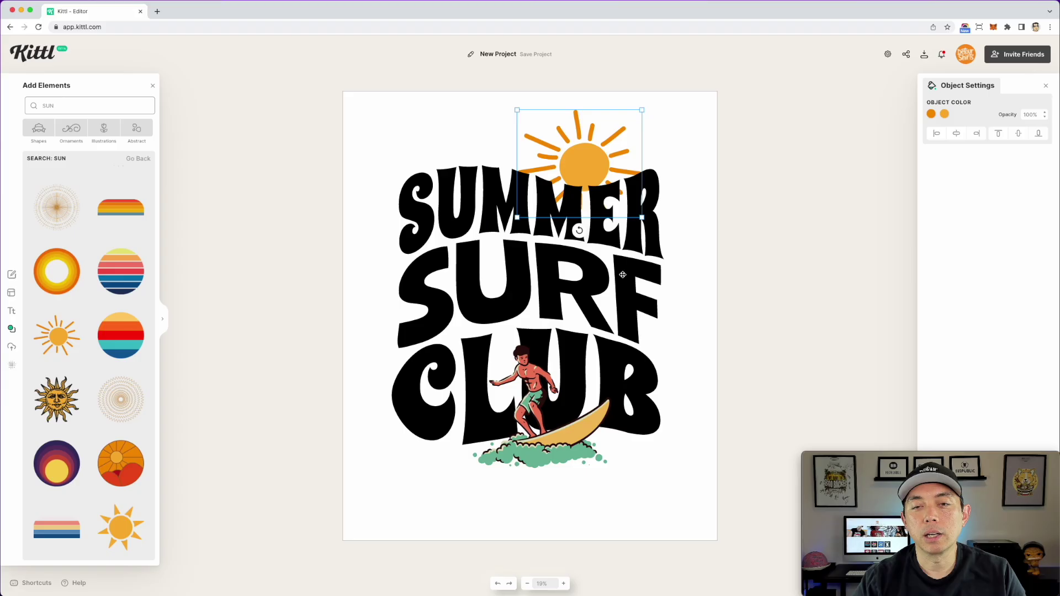
click(725, 169)
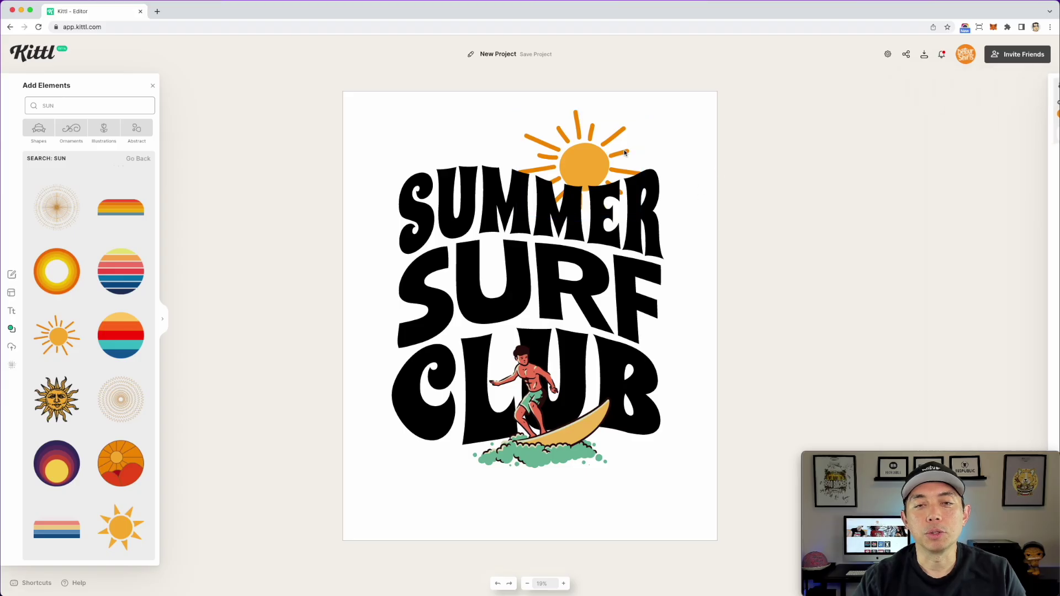
click(442, 174)
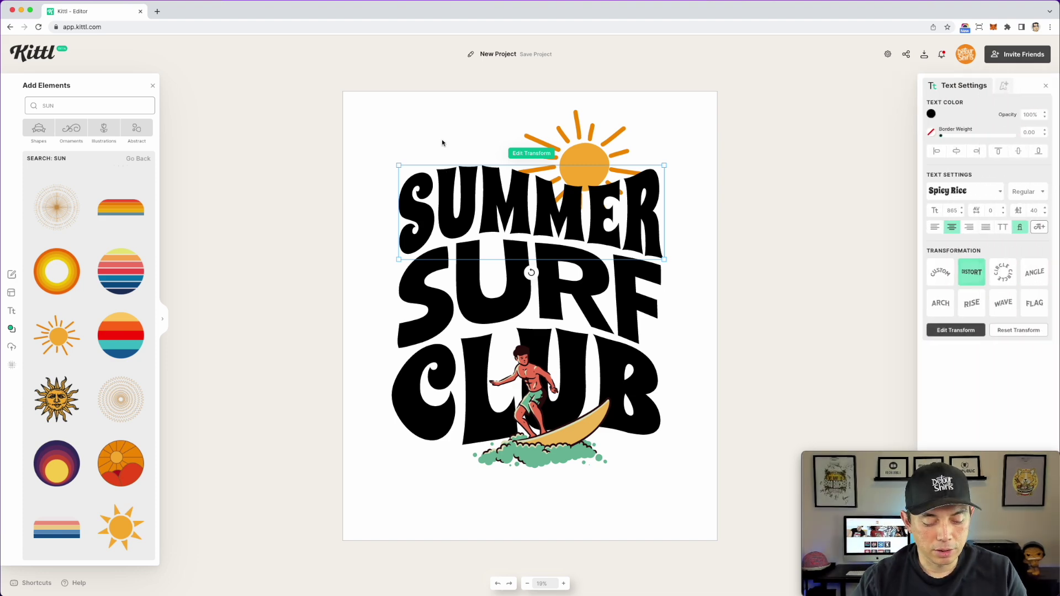
- Add a headline at the top left and set it in the Signpainter Catchwords font
key(t)
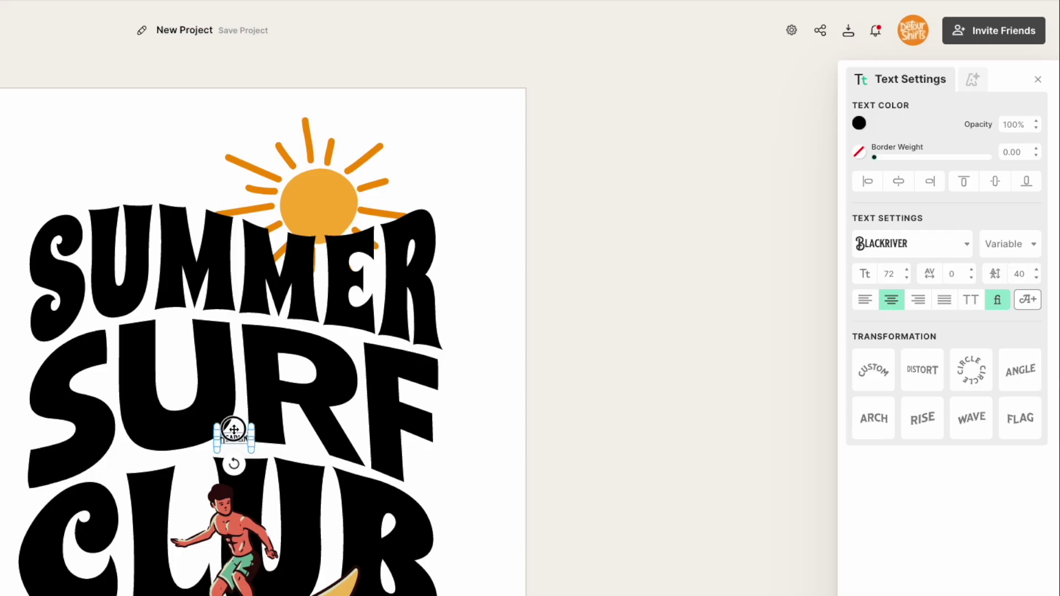
drag(530, 315, 419, 145)
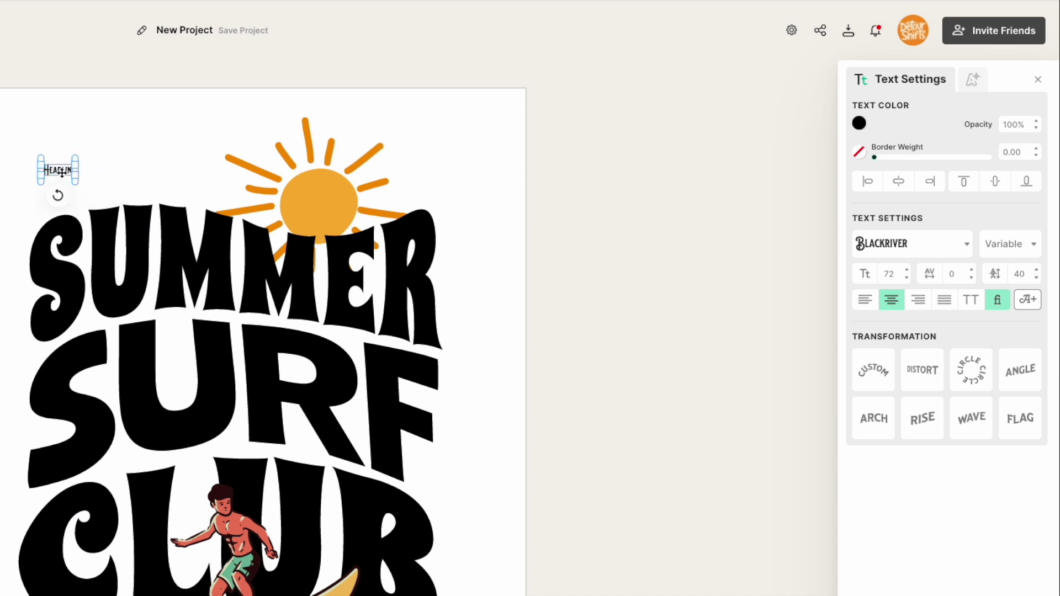
click(967, 247)
scroll(791, 299, down, 15)
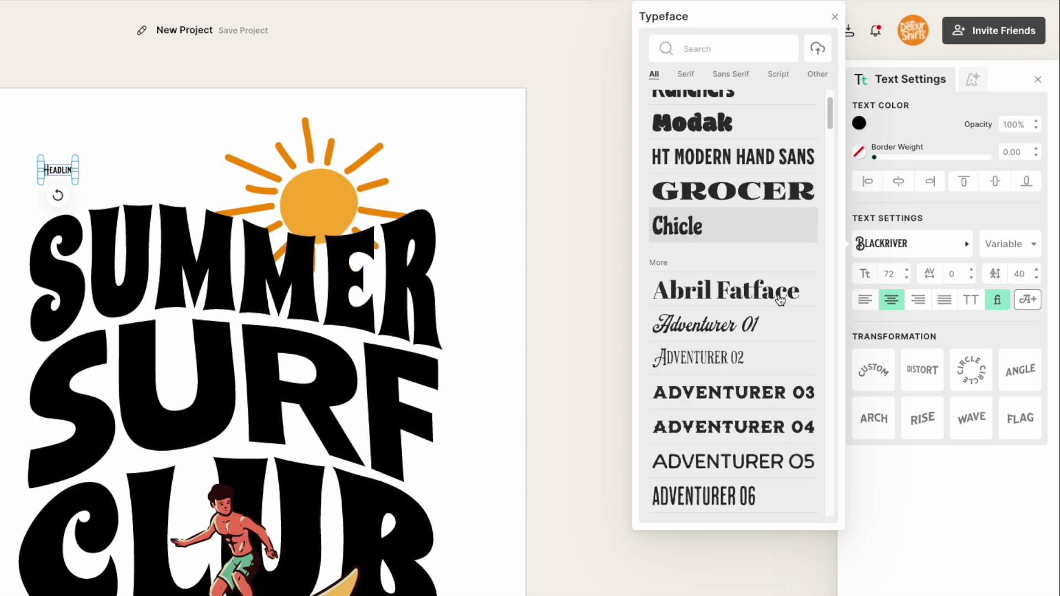
drag(830, 184, 827, 462)
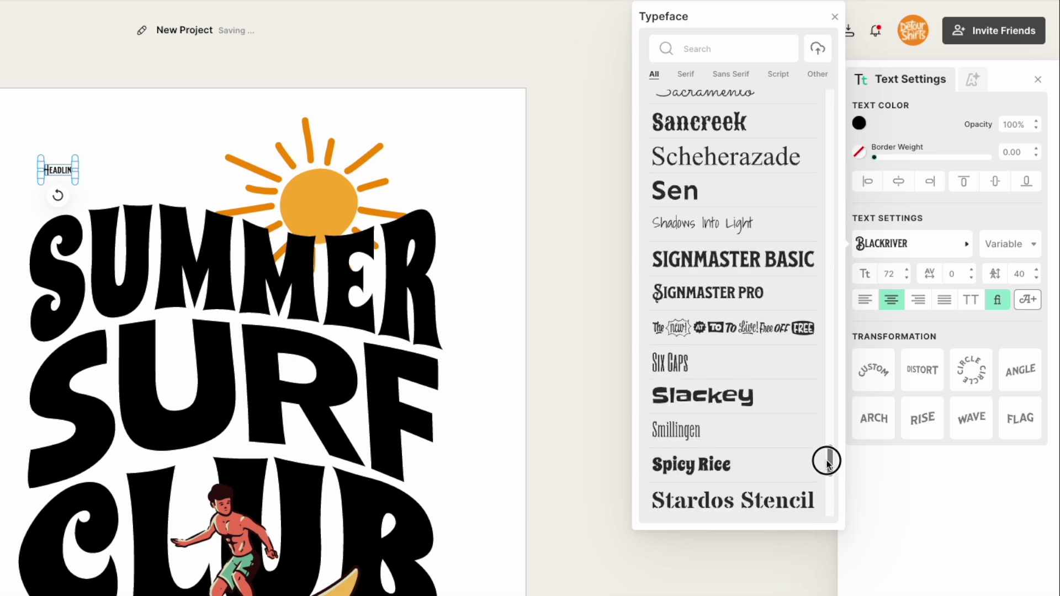
click(662, 332)
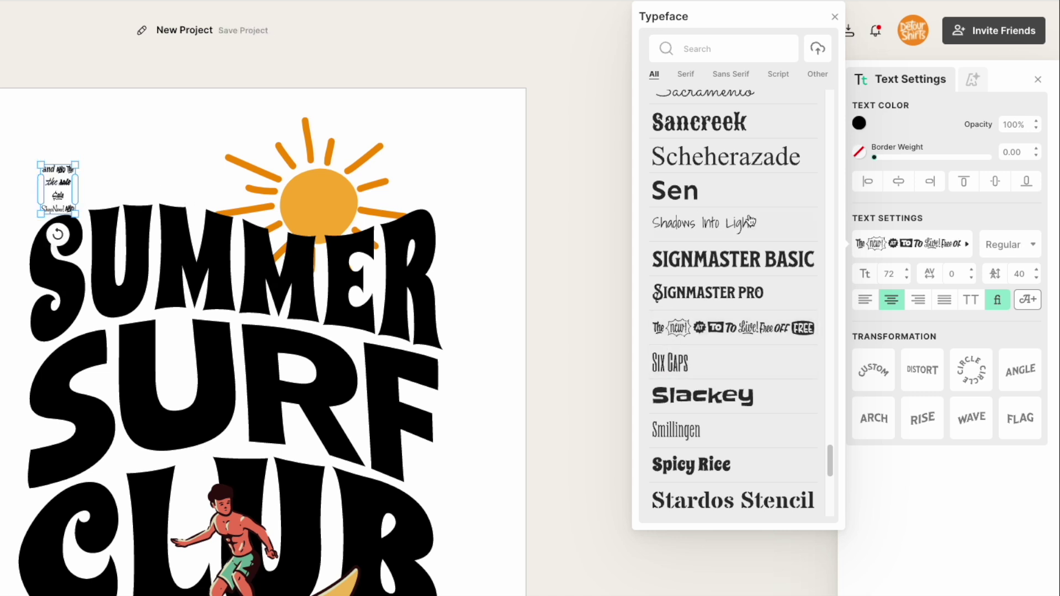
click(43, 182)
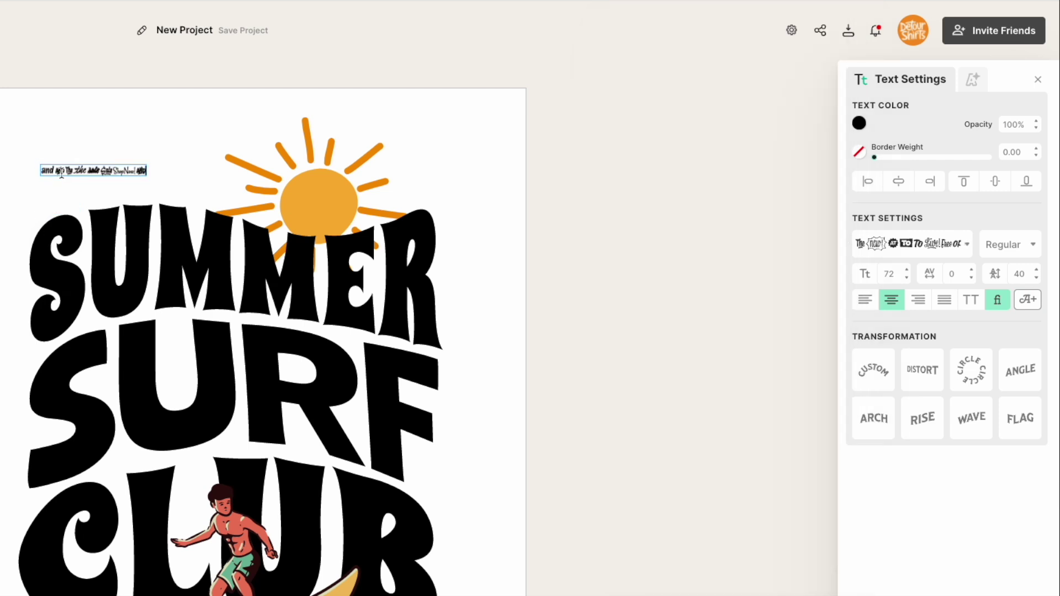
double_click(62, 171)
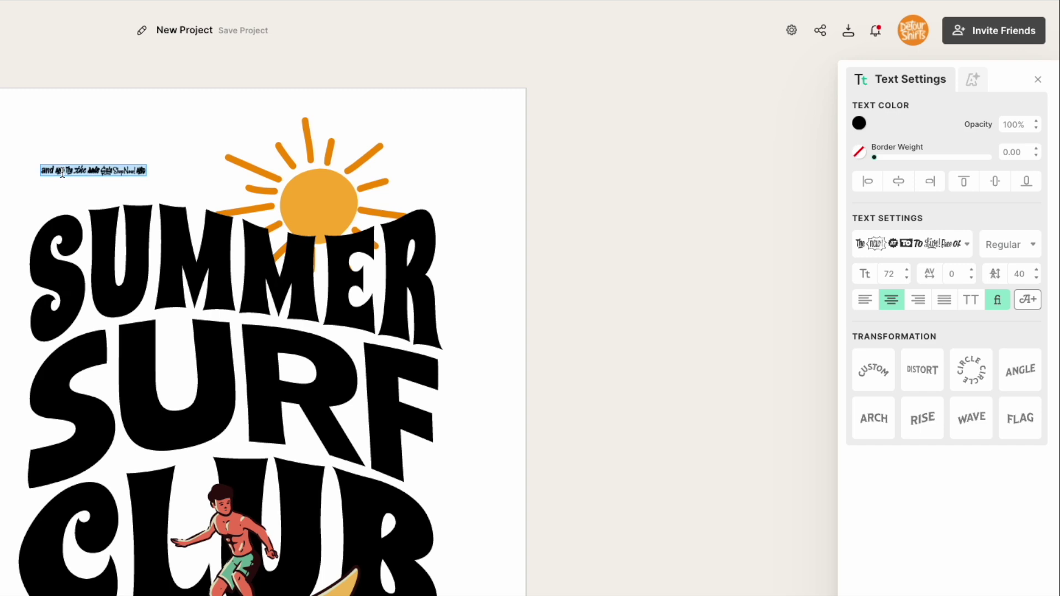
click(1040, 303)
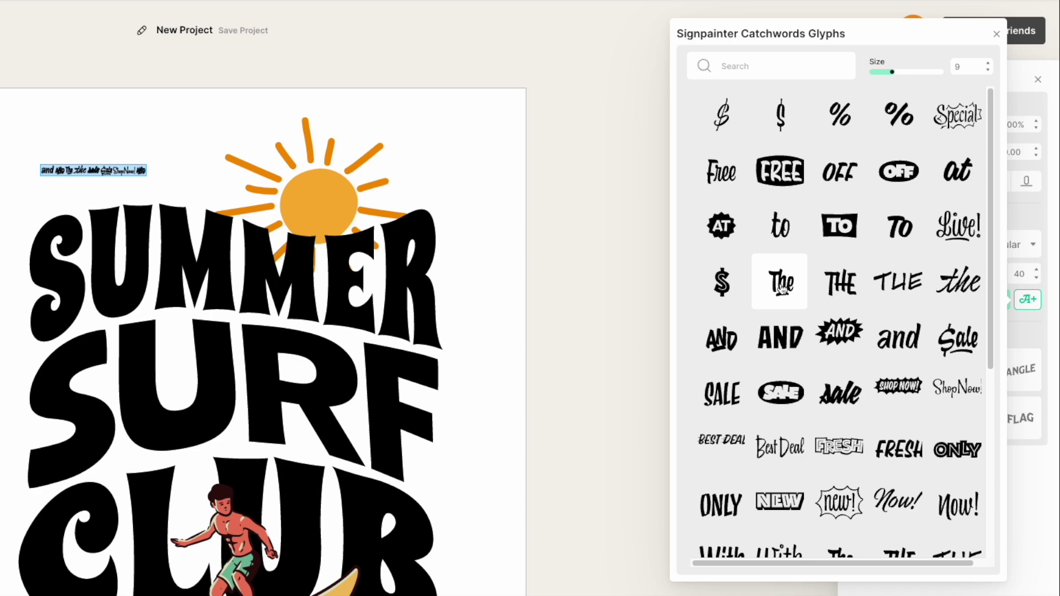
- Insert the script 'The' glyph and scale it to sit just above SUMMER
click(781, 285)
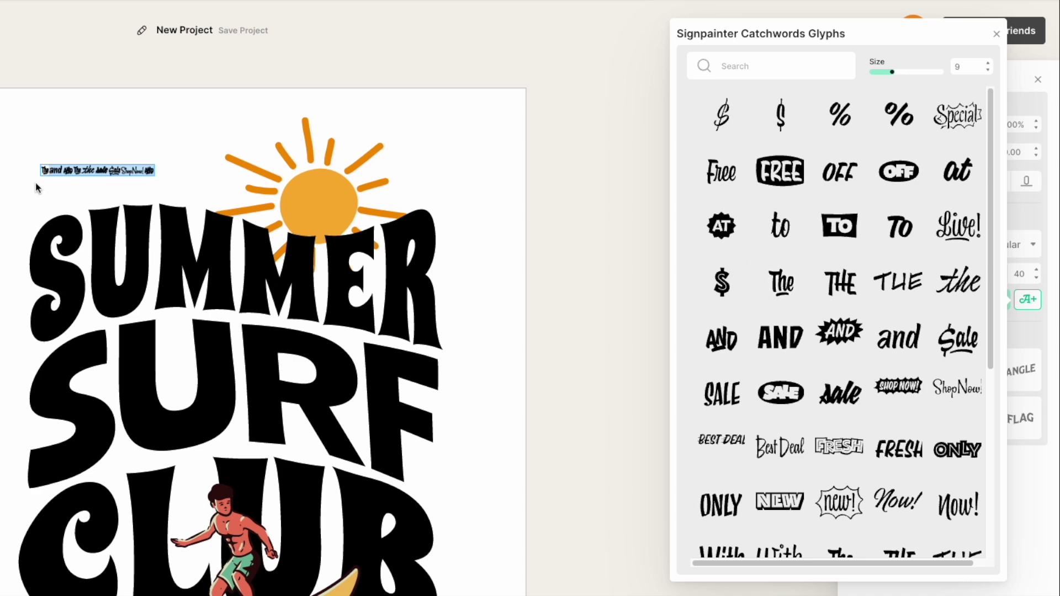
key(Escape)
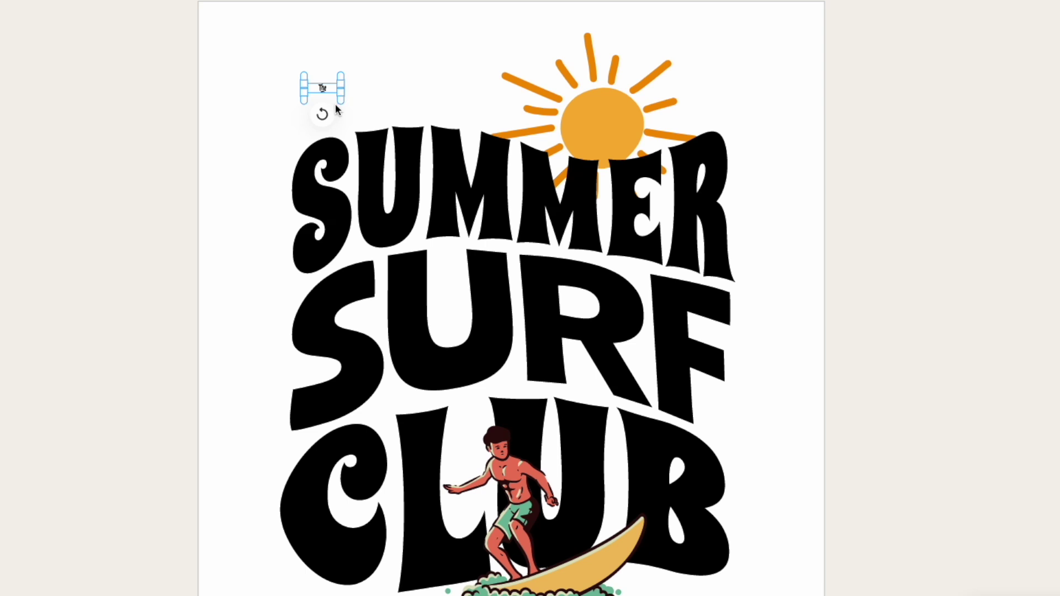
mouse_move(342, 92)
mouse_down()
mouse_move(326, 88)
mouse_move(471, 133)
mouse_move(477, 125)
mouse_move(462, 94)
mouse_move(350, 95)
mouse_up()
drag(354, 131, 408, 184)
drag(385, 125, 352, 76)
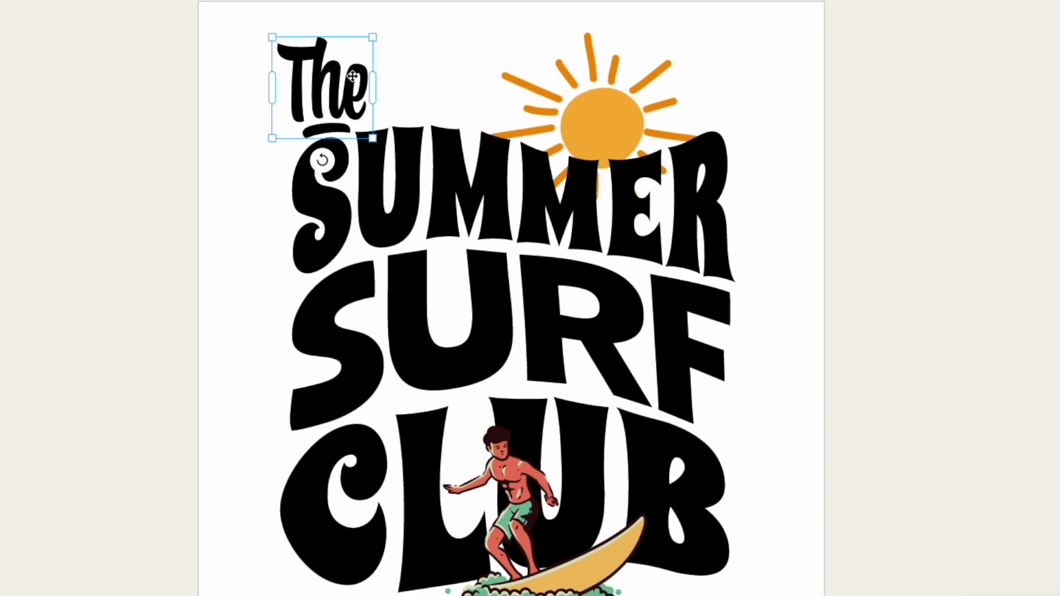
drag(372, 37, 361, 57)
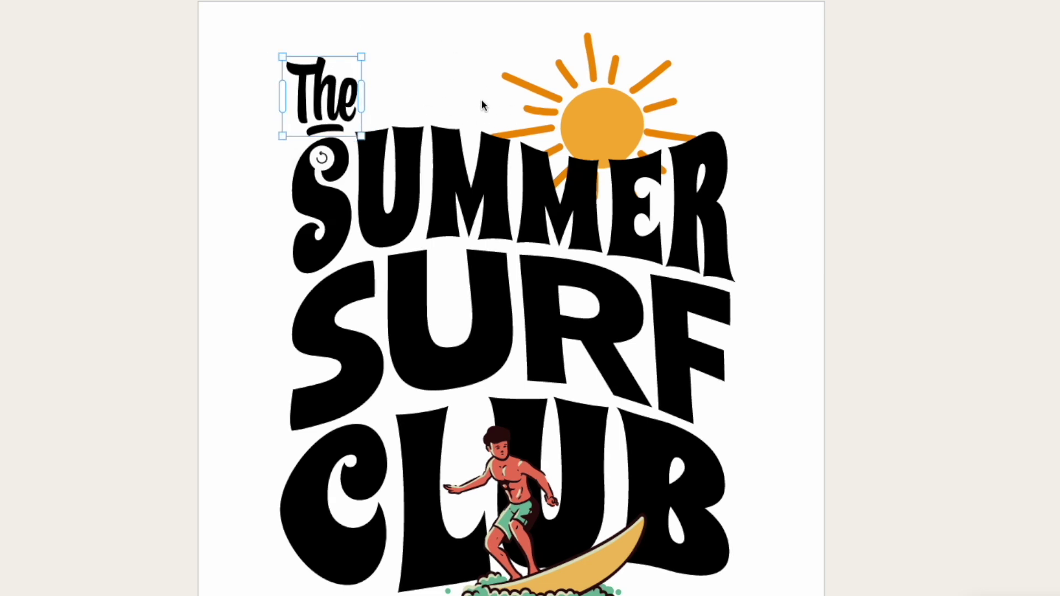
click(139, 195)
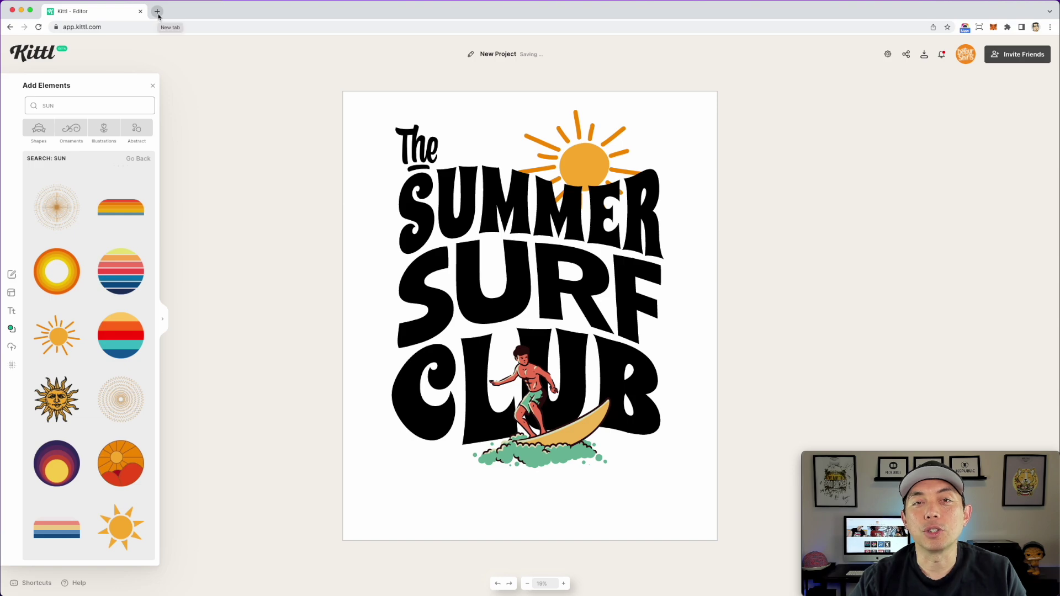
- Open the Surfing Club template from the gallery as a new design in a second tab
click(158, 15)
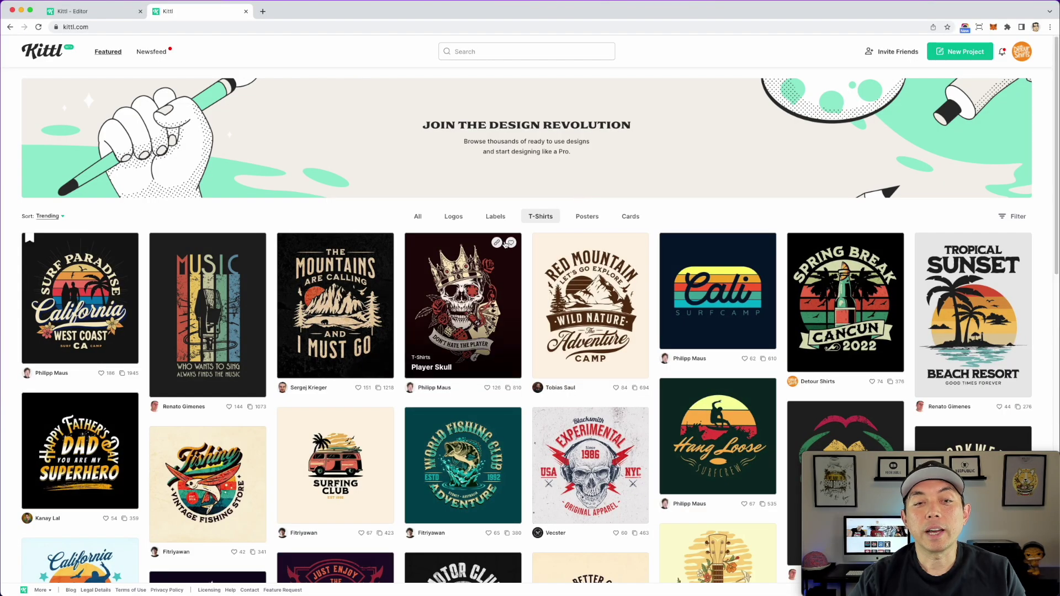
scroll(505, 244, down, 3)
scroll(357, 281, down, 3)
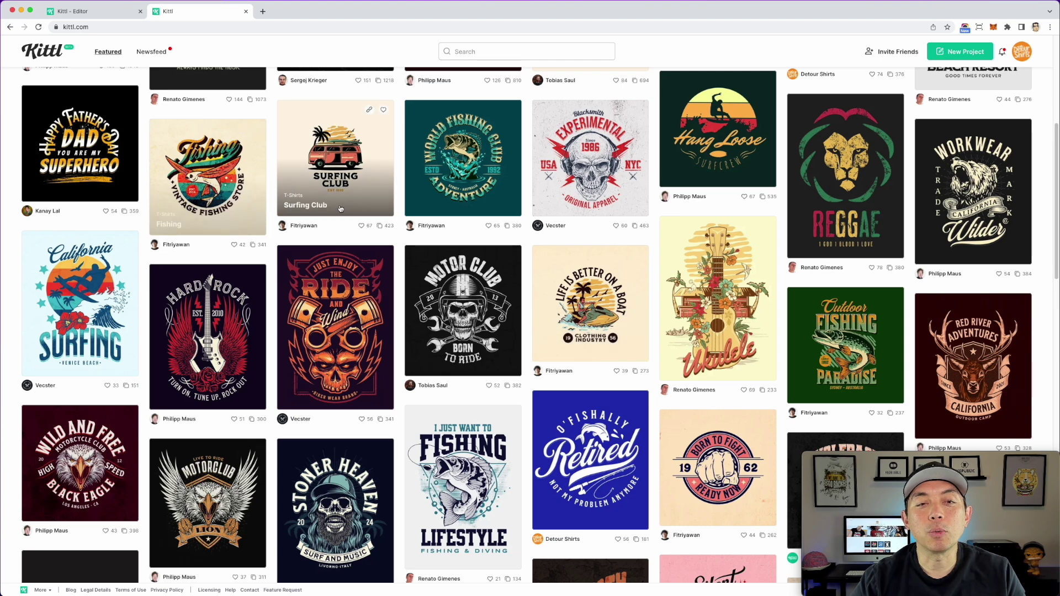
click(340, 149)
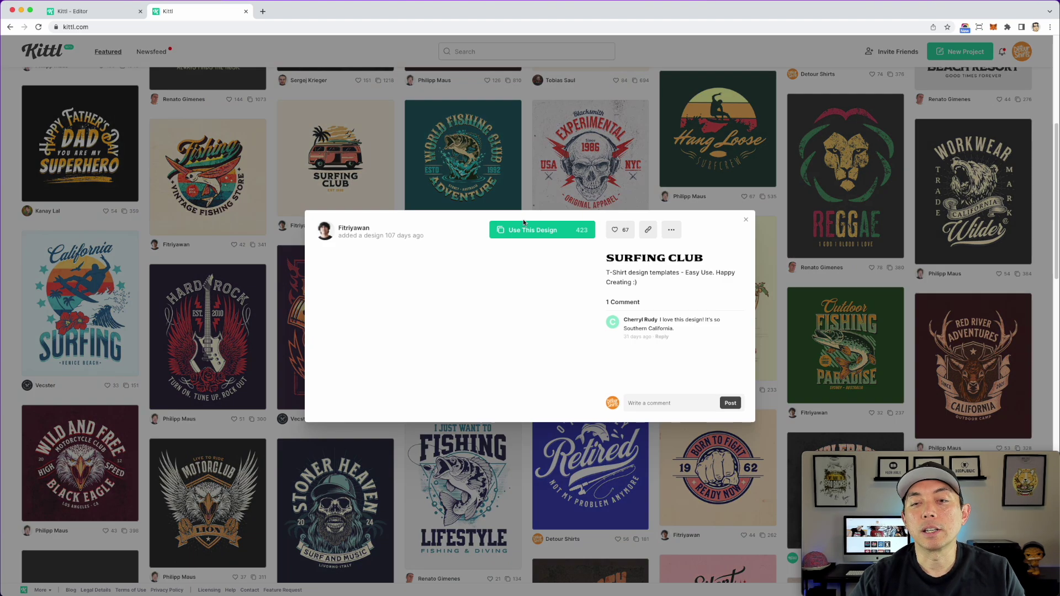
click(540, 169)
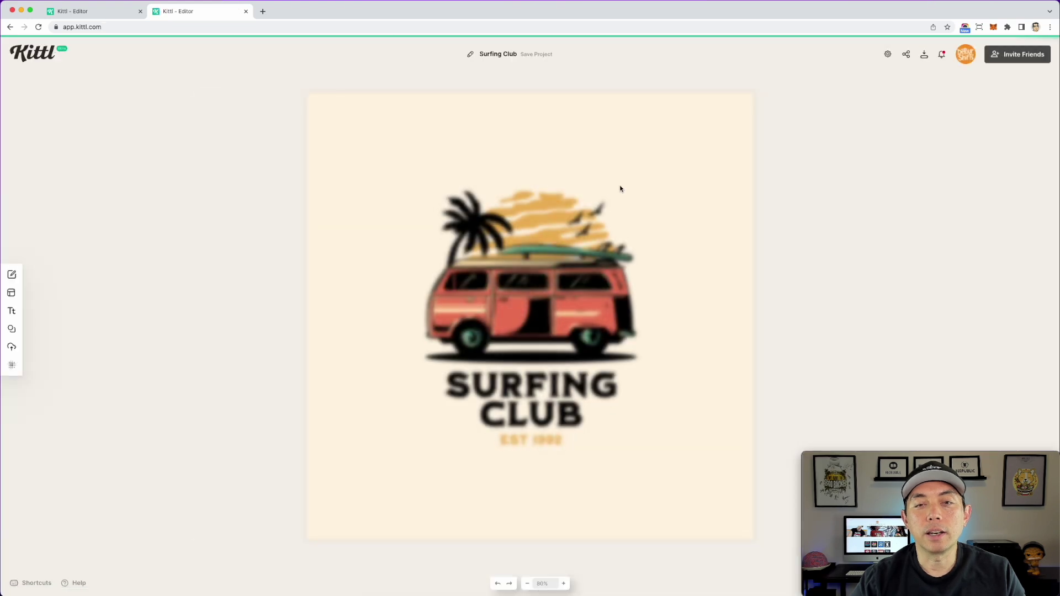
- Copy the birds from the Surfing Club illustration and return to the SUMMER SURF CLUB tab
click(598, 212)
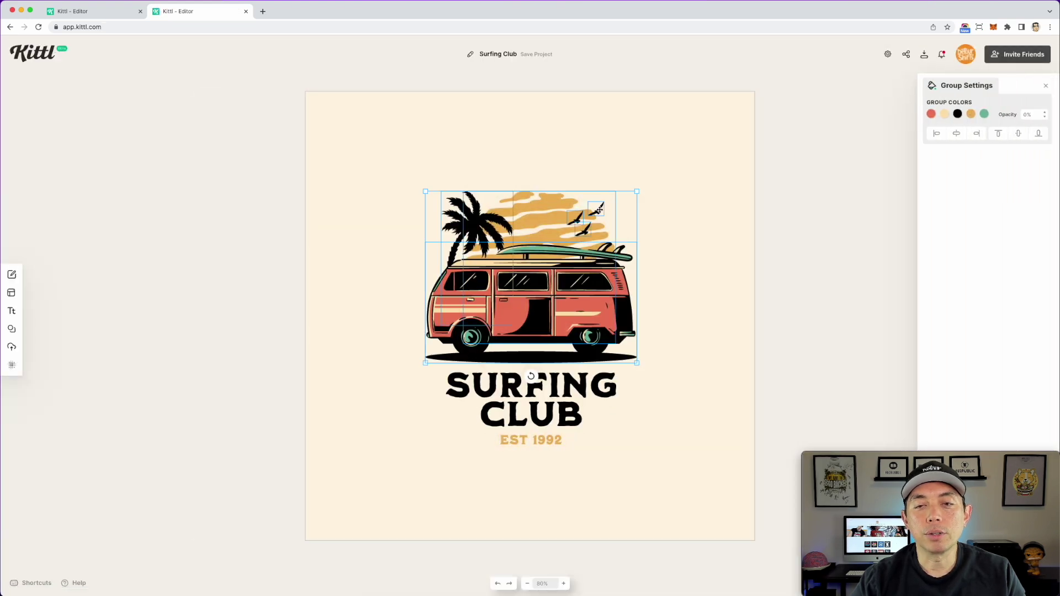
double_click(600, 210)
key(super+c)
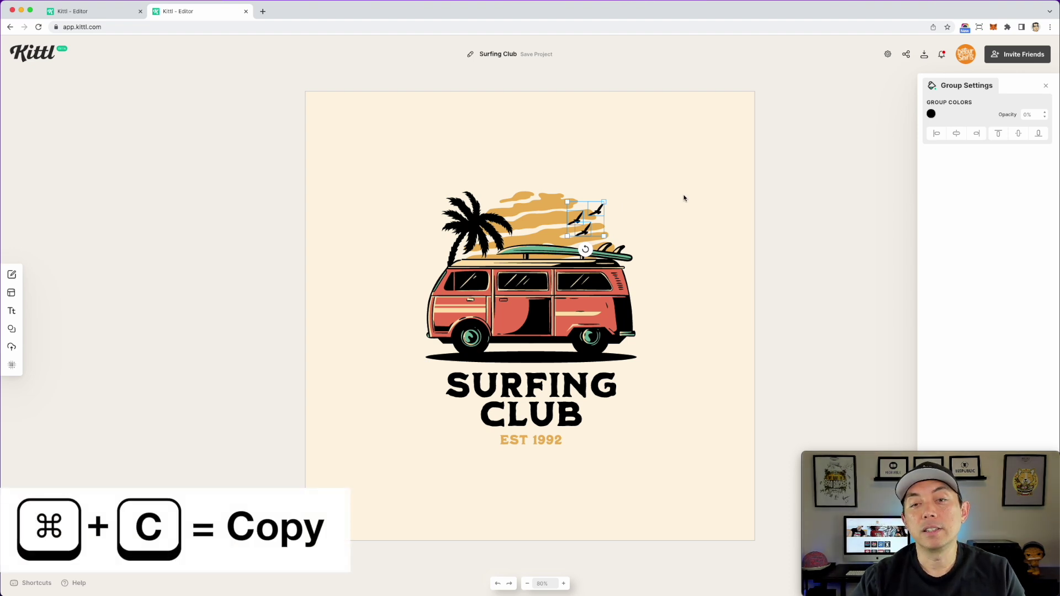
click(105, 12)
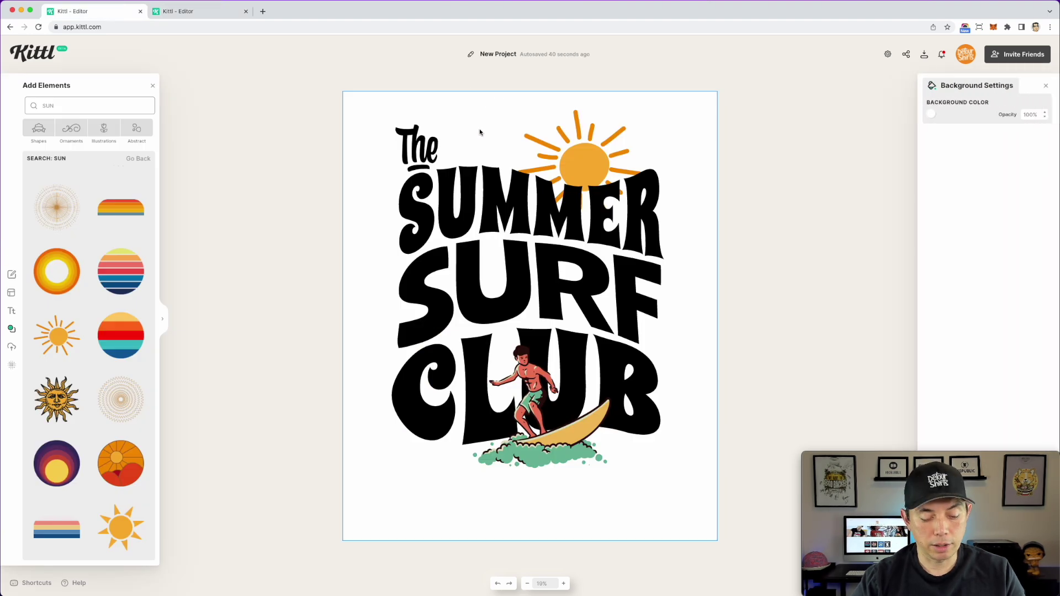
- Paste the birds and arrange them between 'The' and the sun
key(super+v)
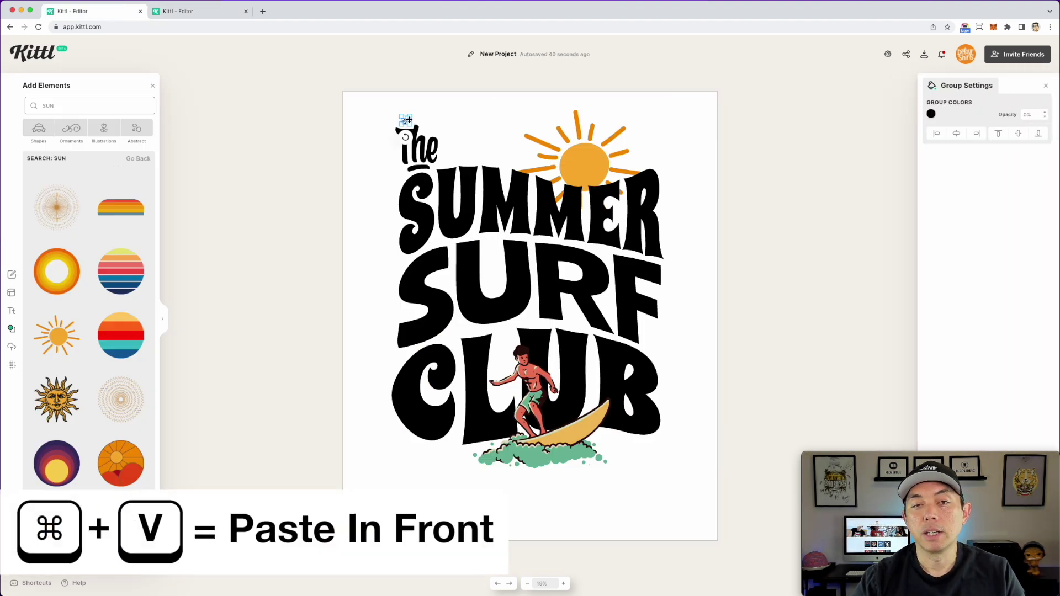
drag(407, 121, 517, 161)
drag(510, 125, 464, 130)
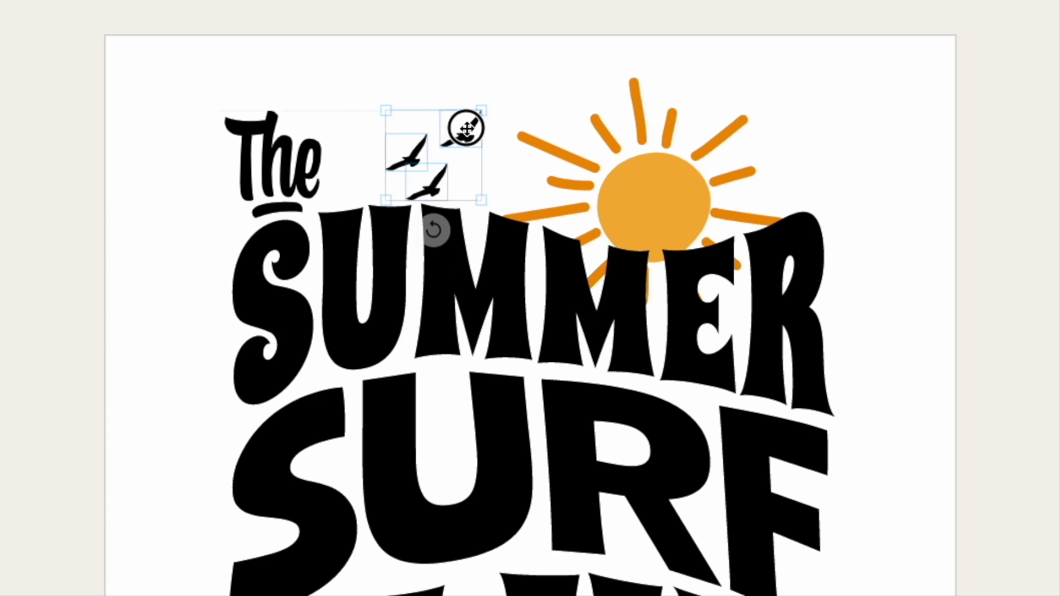
click(434, 181)
drag(433, 181, 484, 172)
click(1041, 160)
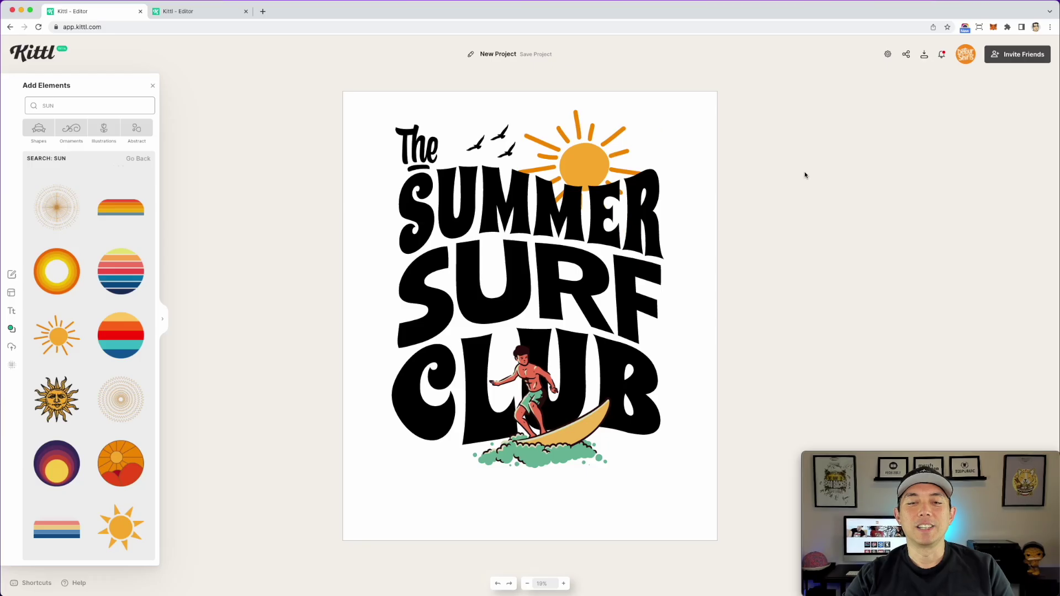
- Select all the artwork and scale it up to fill more of the canvas
drag(362, 103, 701, 512)
click(346, 71)
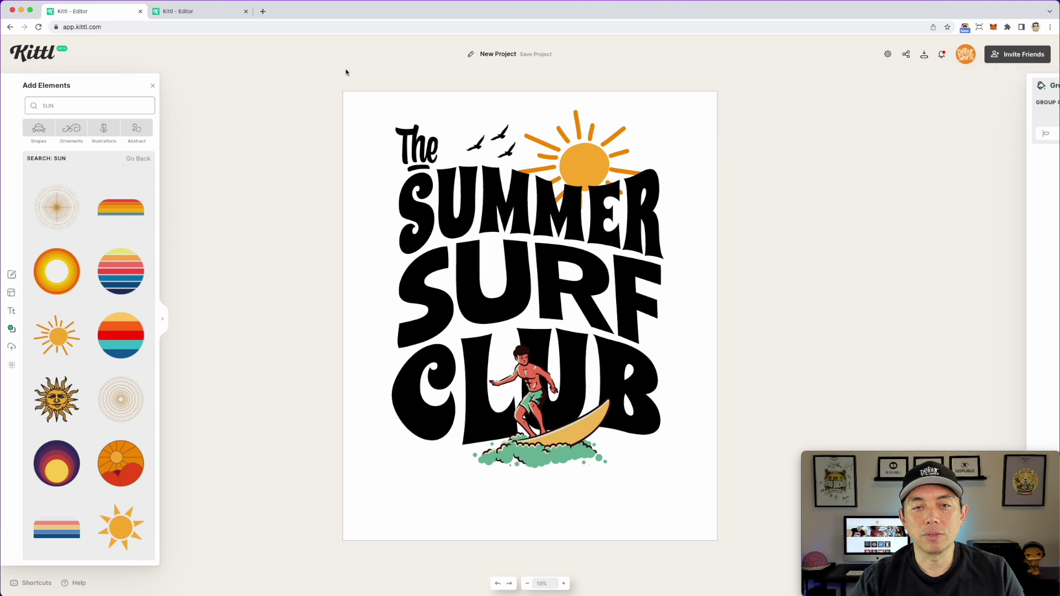
drag(367, 110, 693, 500)
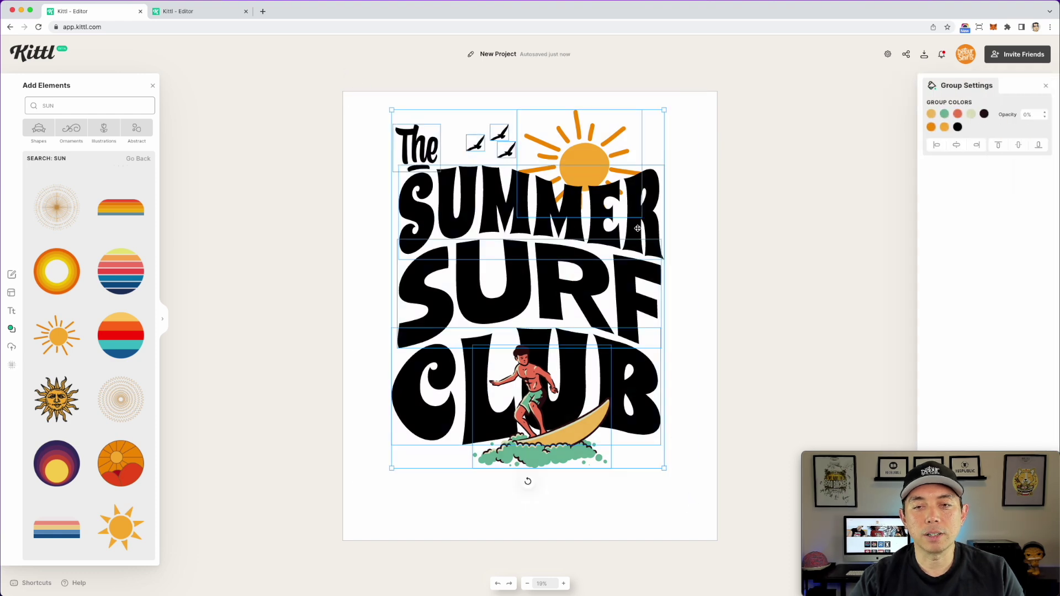
drag(635, 224, 617, 228)
drag(643, 468, 687, 501)
drag(648, 414, 651, 415)
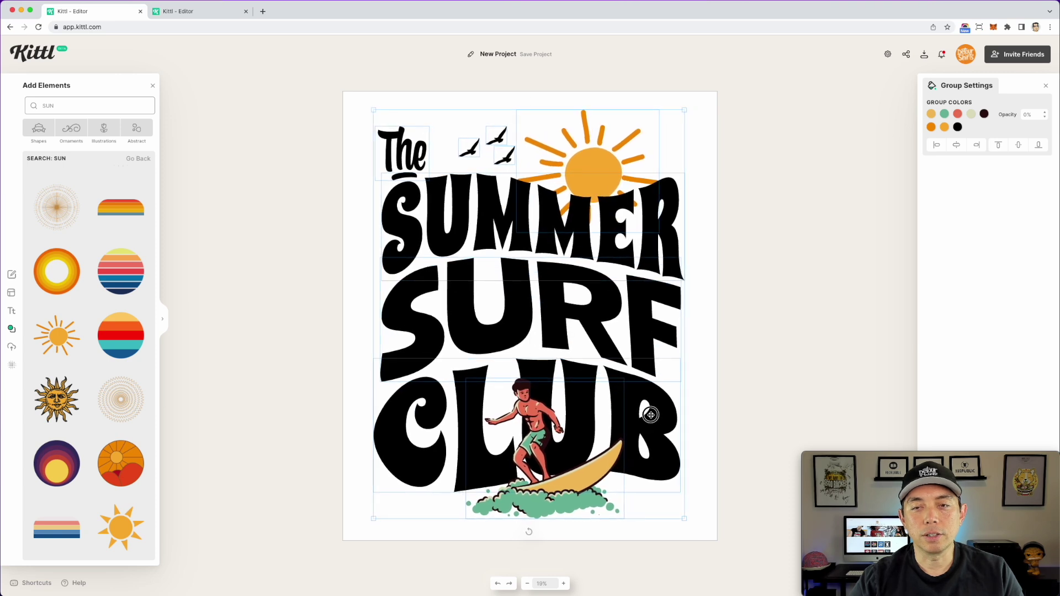
click(764, 234)
click(697, 113)
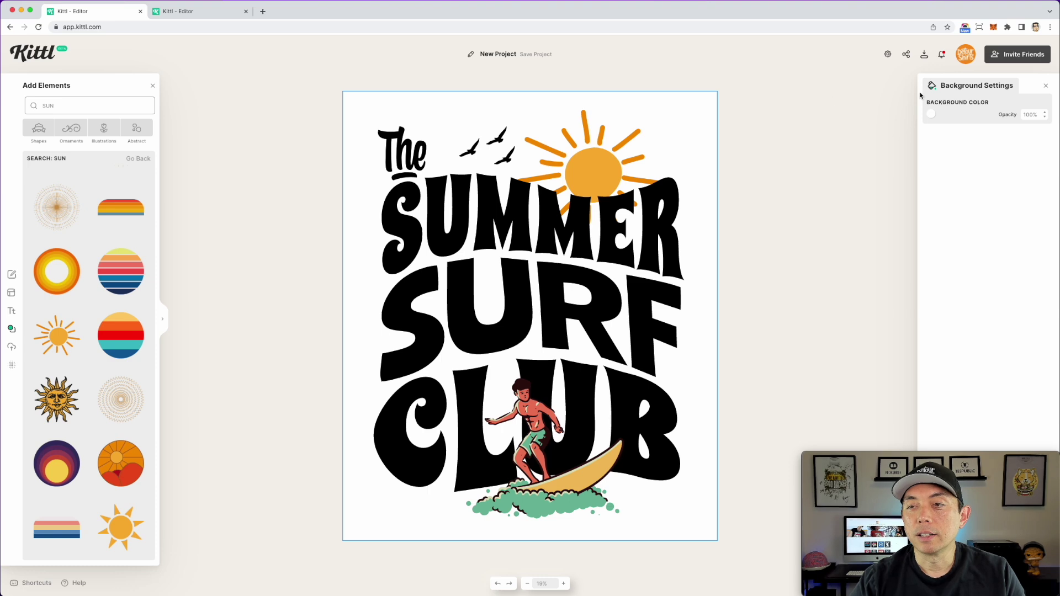
- Set the canvas background colour to pale yellow fffcce
click(932, 115)
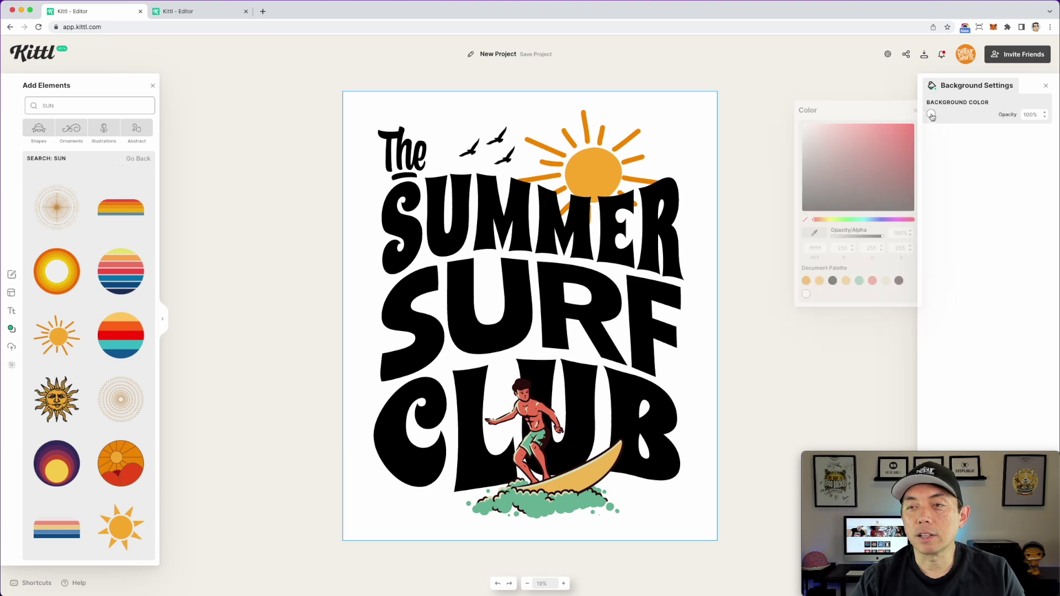
click(816, 238)
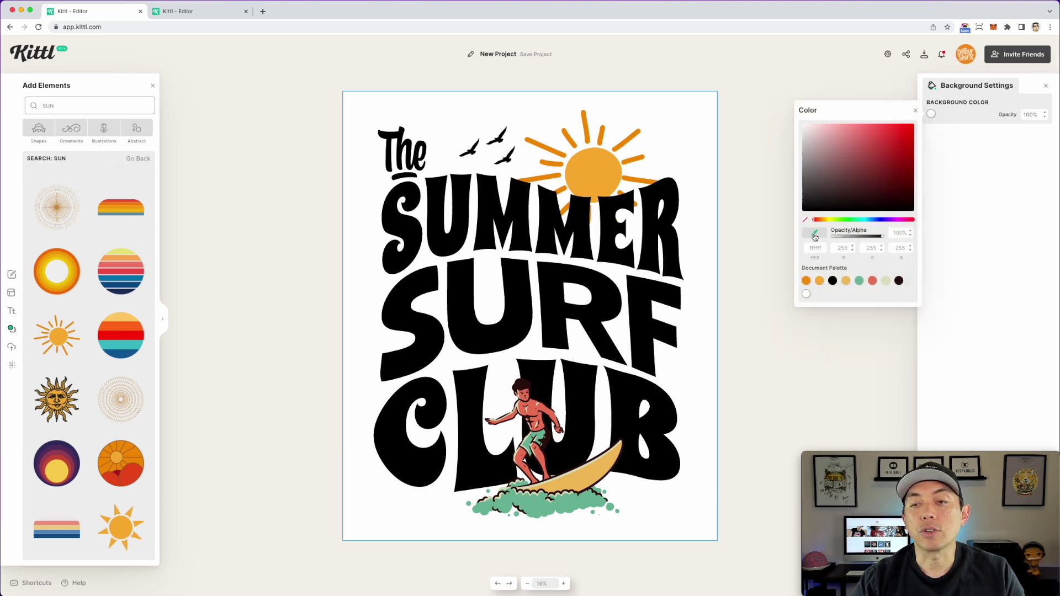
click(596, 472)
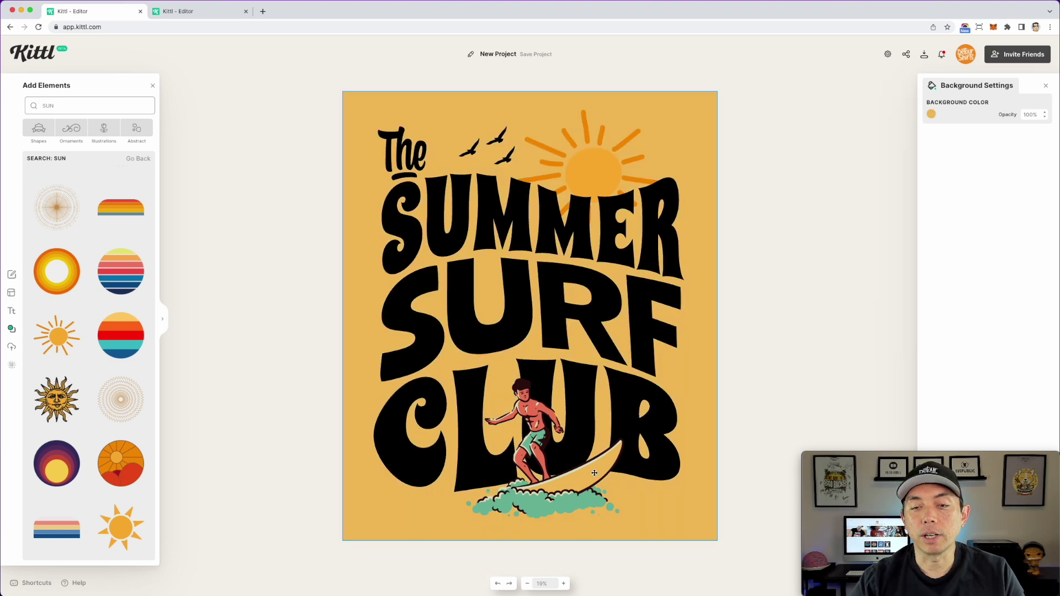
click(931, 114)
drag(846, 130, 826, 119)
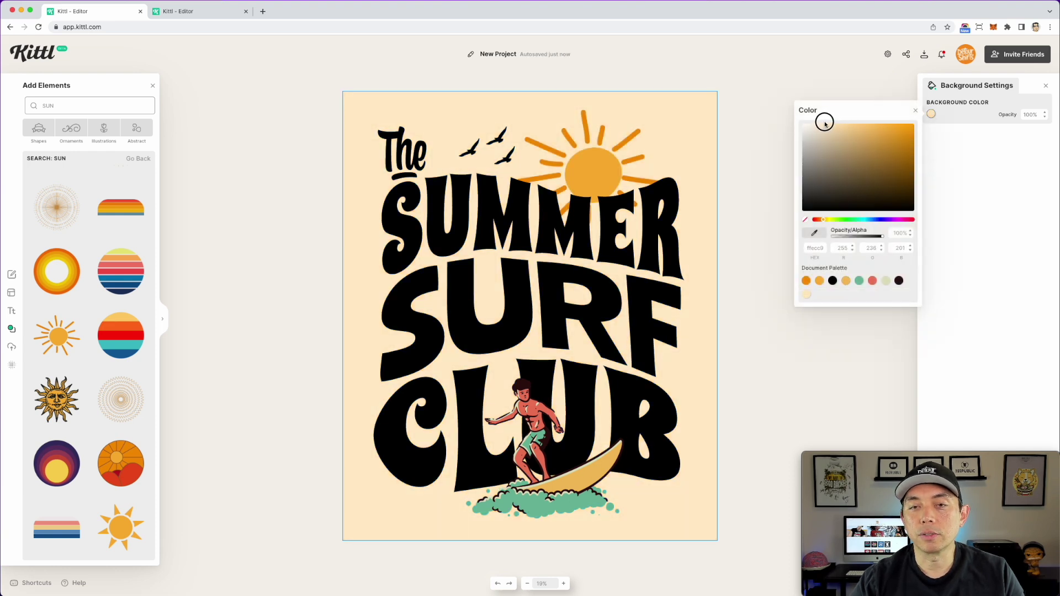
drag(823, 222, 828, 221)
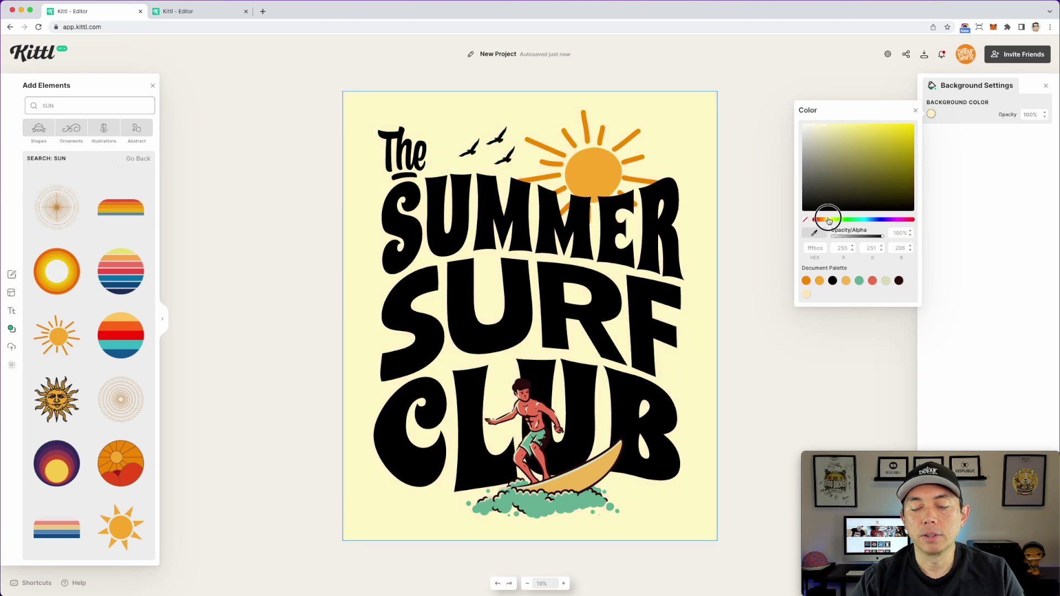
click(700, 59)
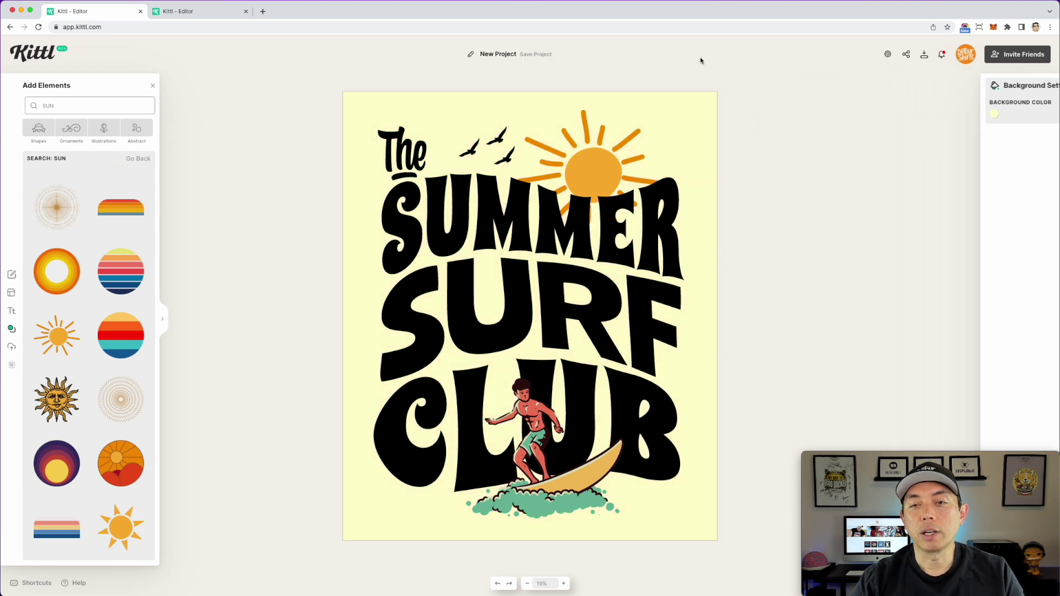
click(656, 222)
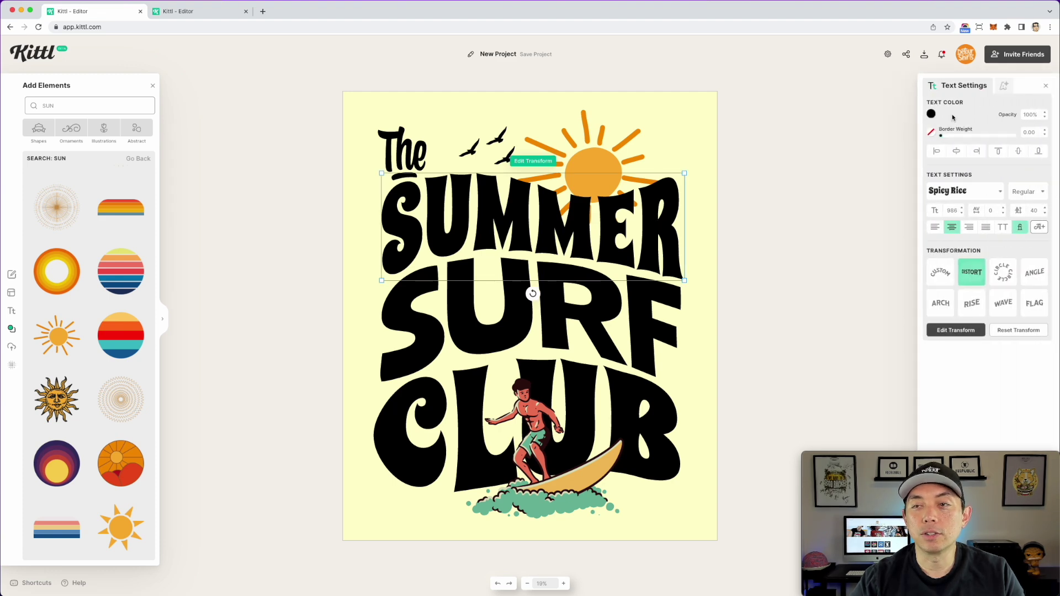
- Make the SUMMER text dark red e10101
click(931, 115)
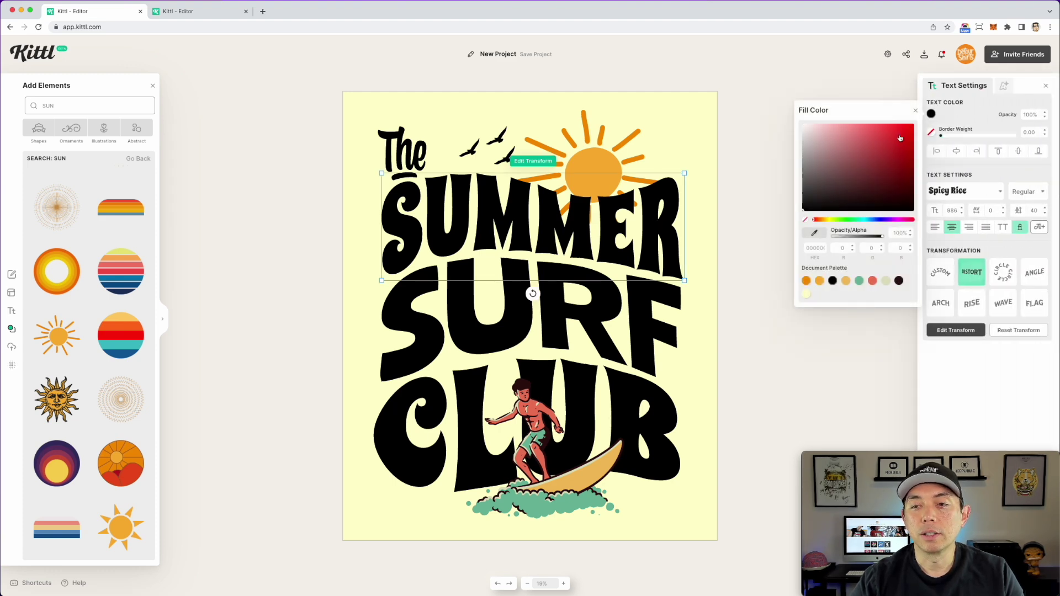
drag(900, 138, 917, 120)
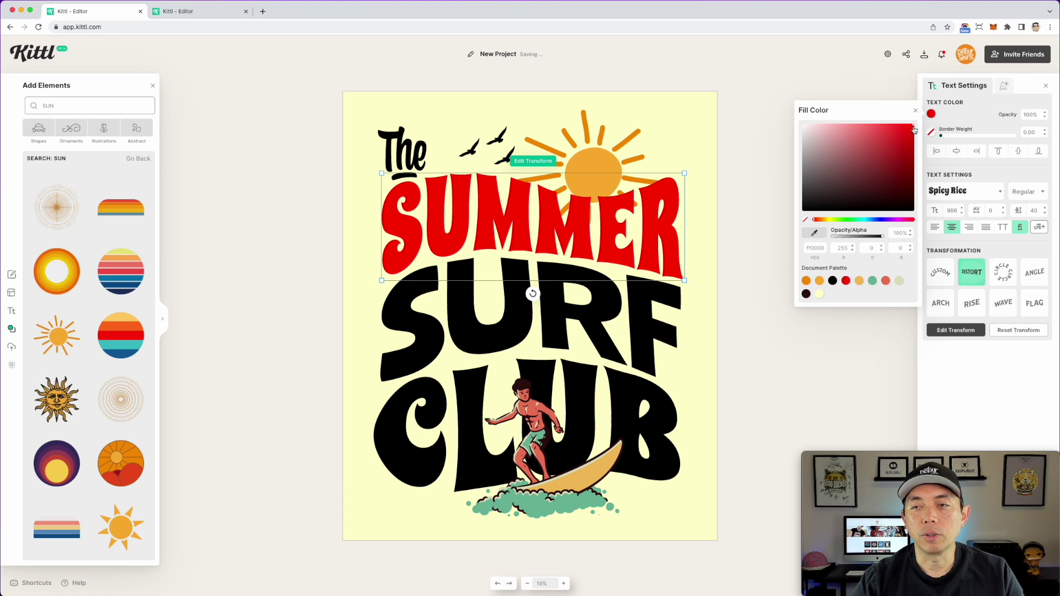
click(913, 132)
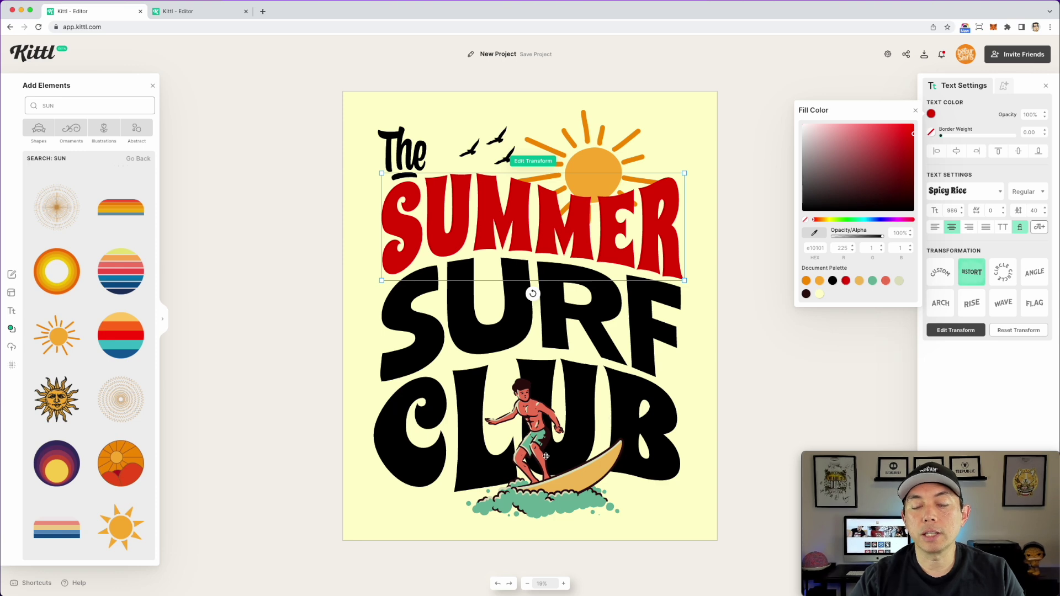
- Recolour the surfer's green waves to light blue 82cee5
click(572, 481)
click(944, 114)
drag(869, 223, 881, 221)
drag(863, 148, 865, 134)
- Apply SUMMER's red to CLUB with the eyedropper
click(665, 384)
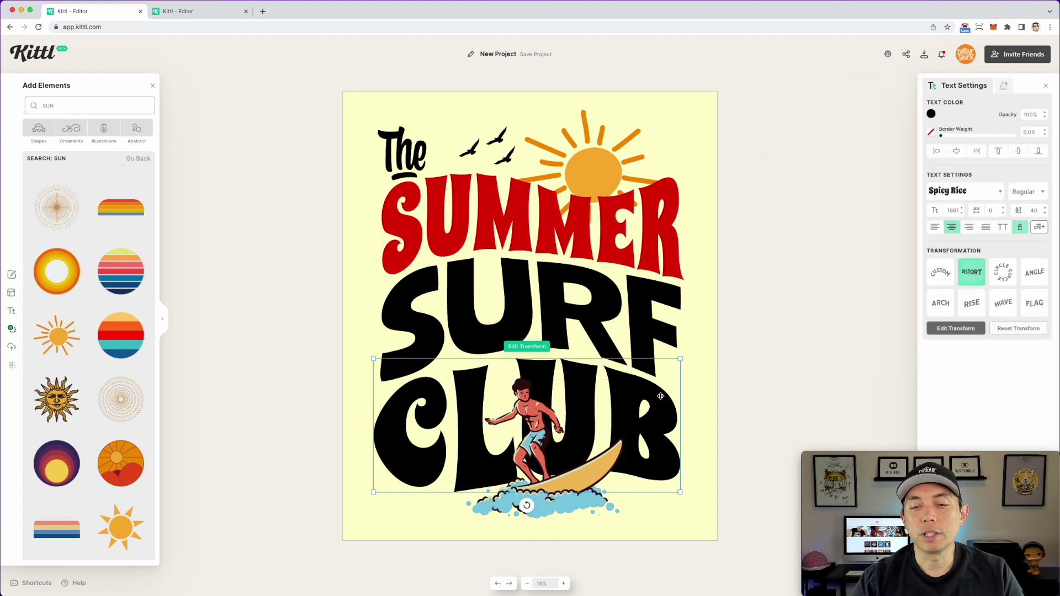
click(932, 114)
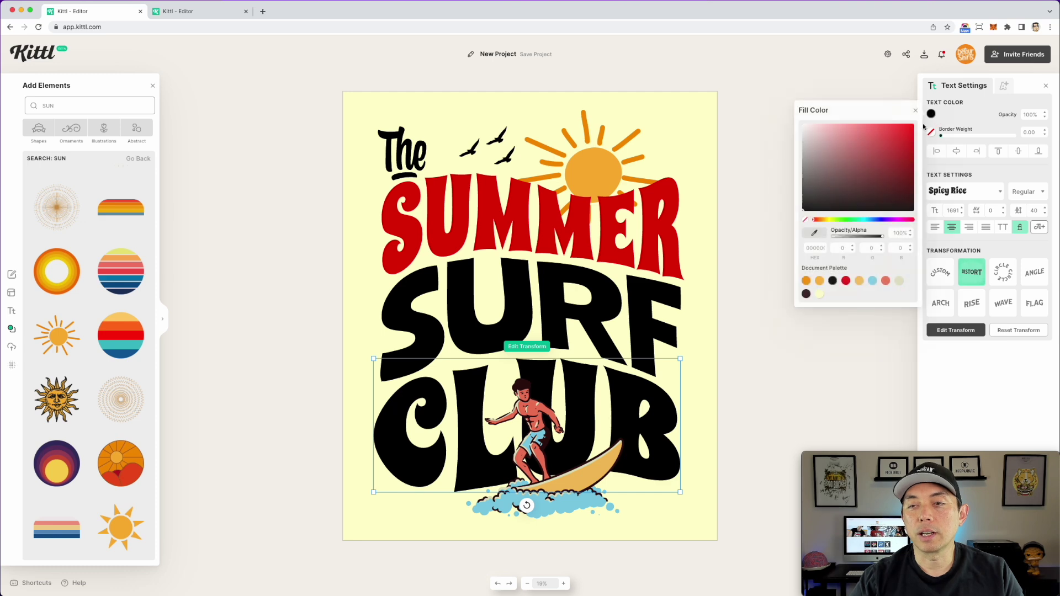
click(669, 217)
- Fill the SURF lettering with the light blue from the palette
click(806, 82)
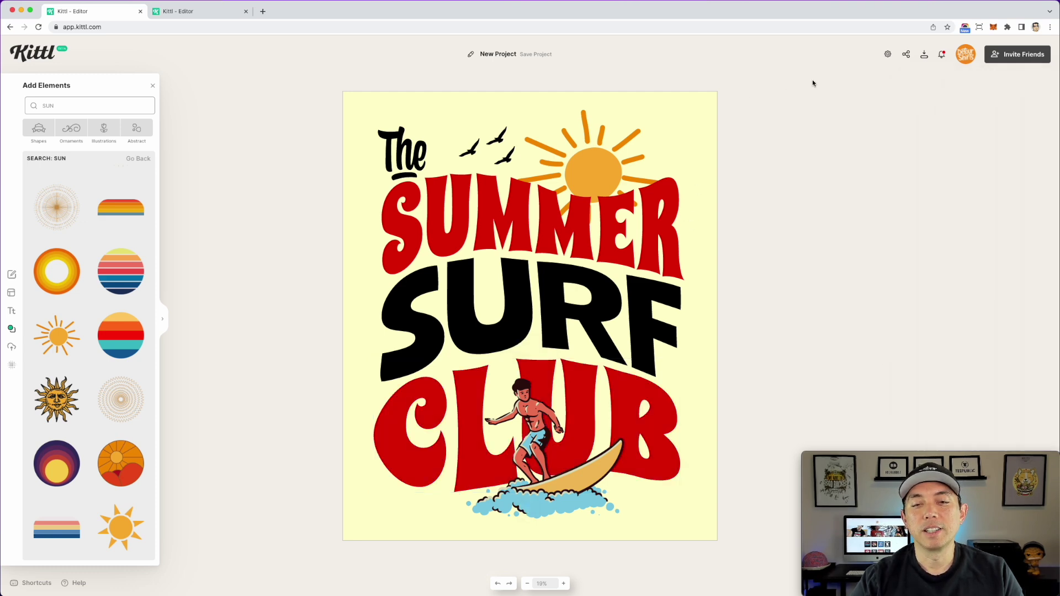
click(652, 308)
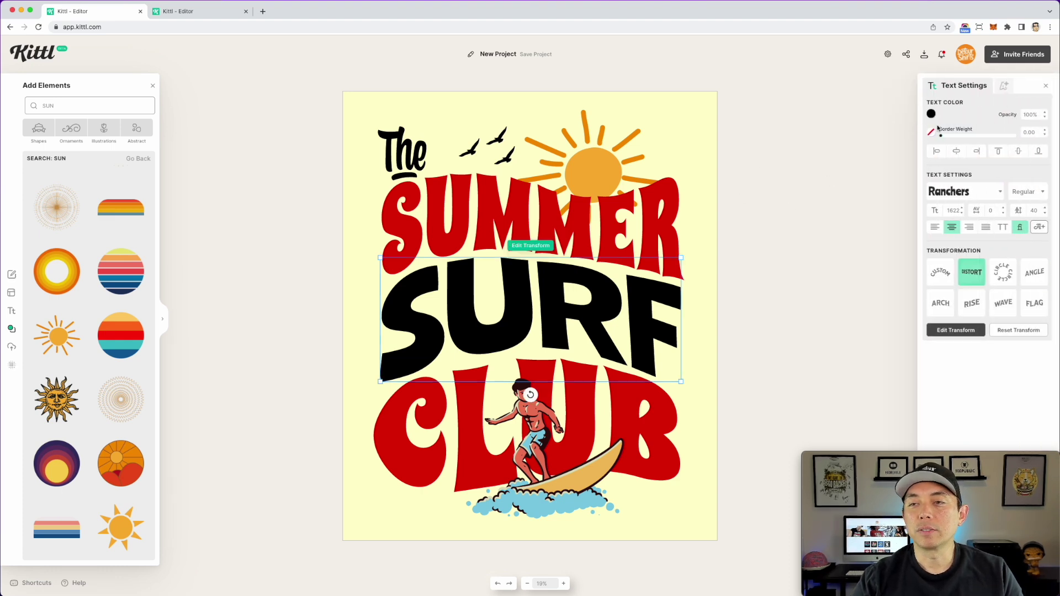
click(931, 115)
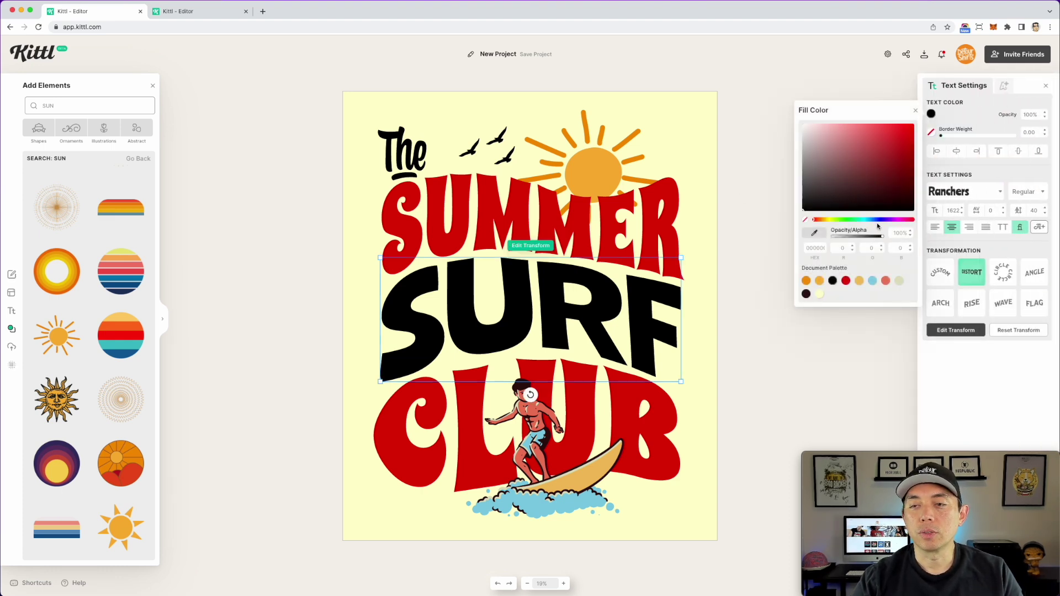
click(873, 282)
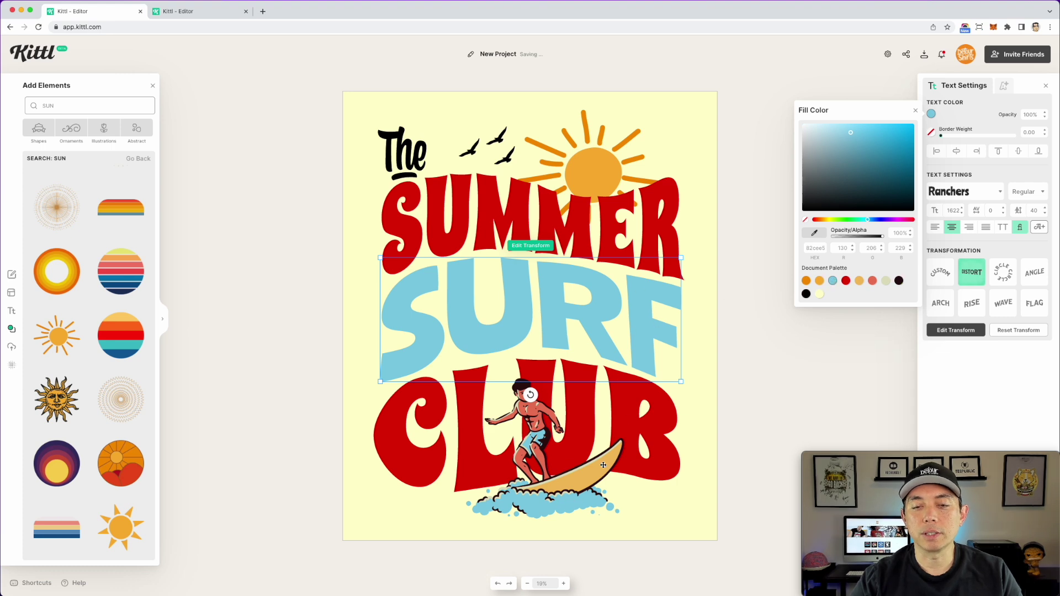
click(744, 162)
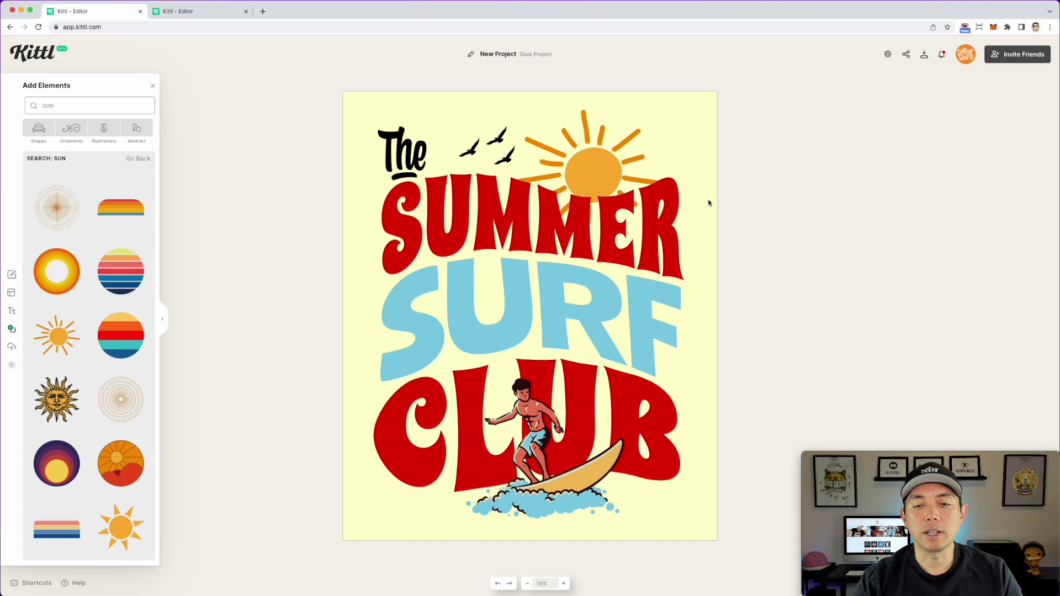
- Inspect the fill colour of the word 'The' and leave it unchanged
click(408, 152)
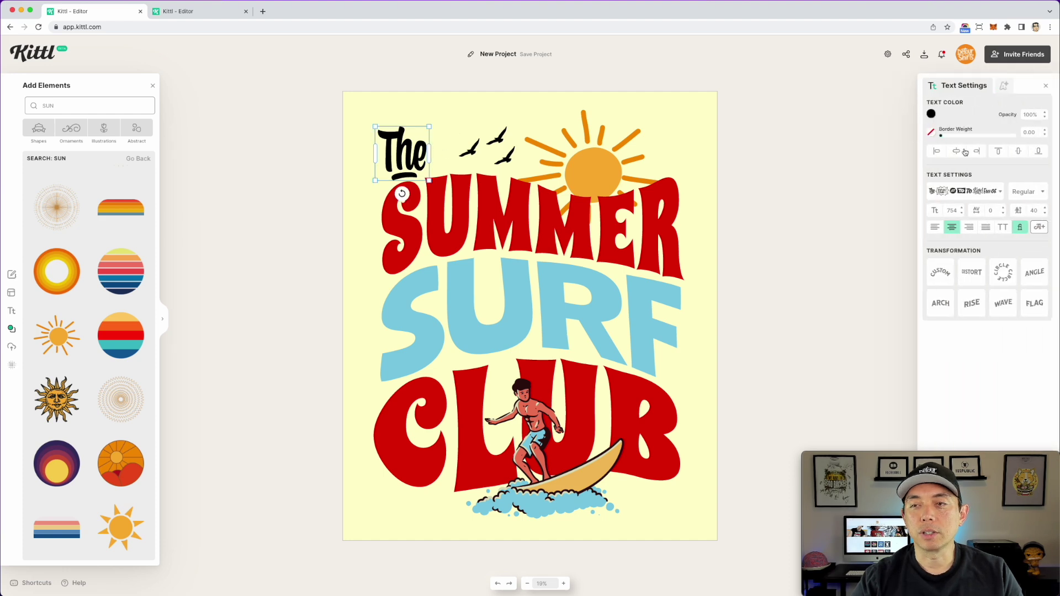
click(931, 114)
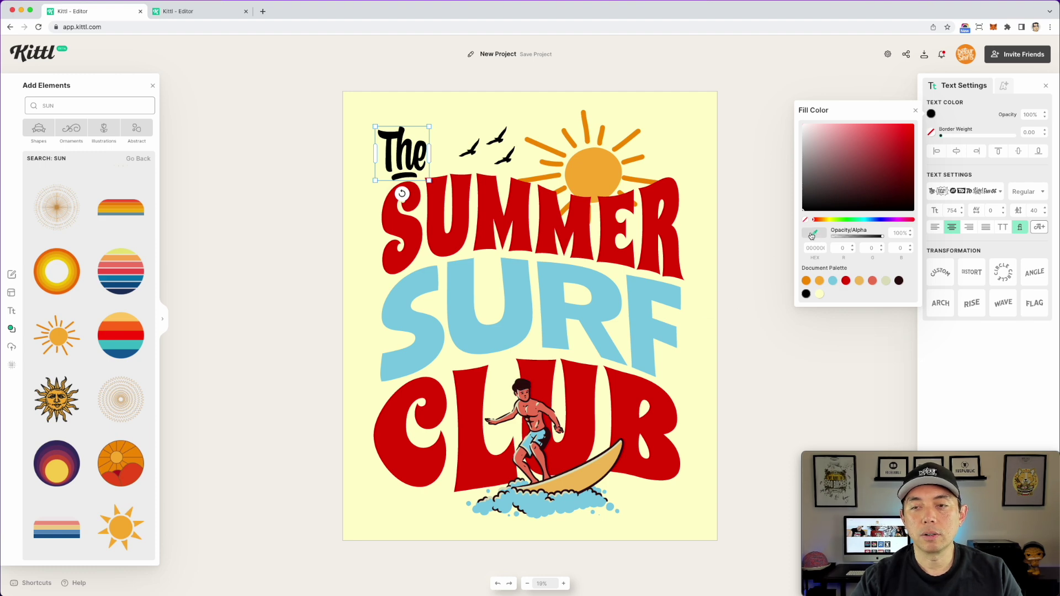
key(Escape)
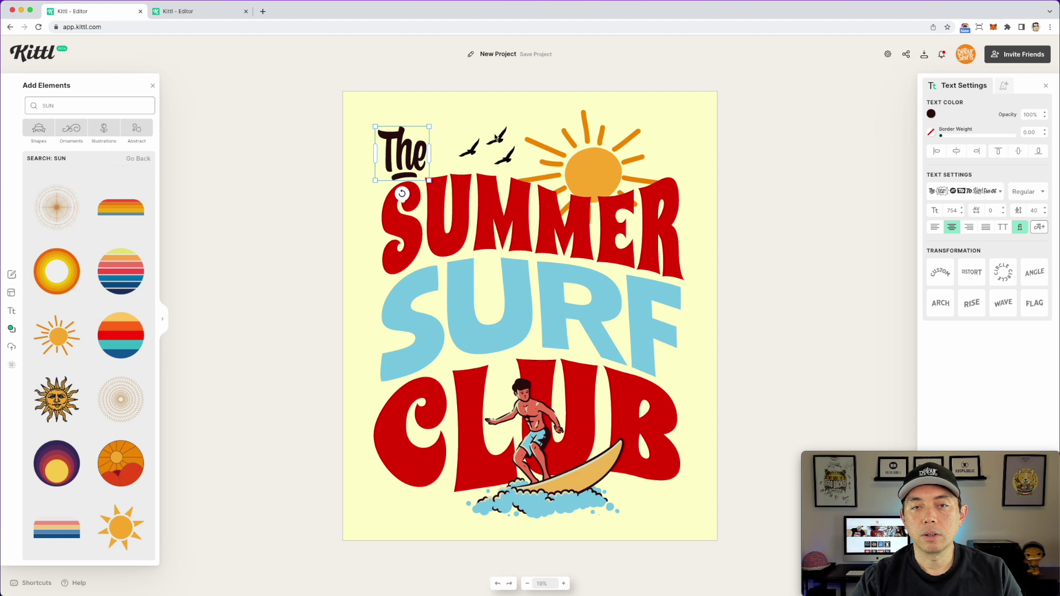
click(497, 138)
- Colour the birds group with the surfer's dark hair colour, sampled from the artwork
click(501, 137)
click(931, 113)
click(814, 233)
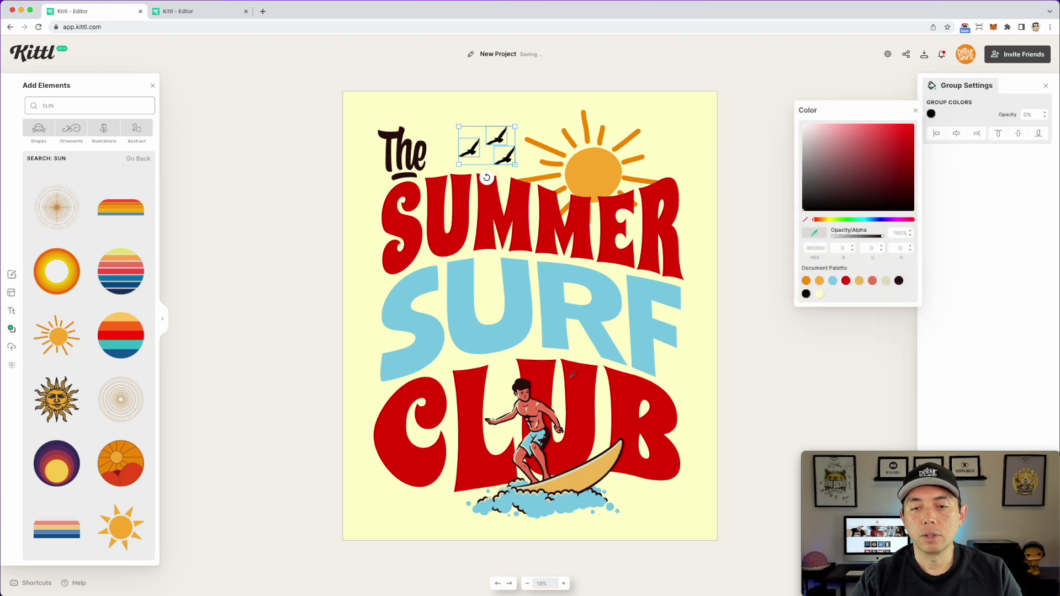
click(521, 384)
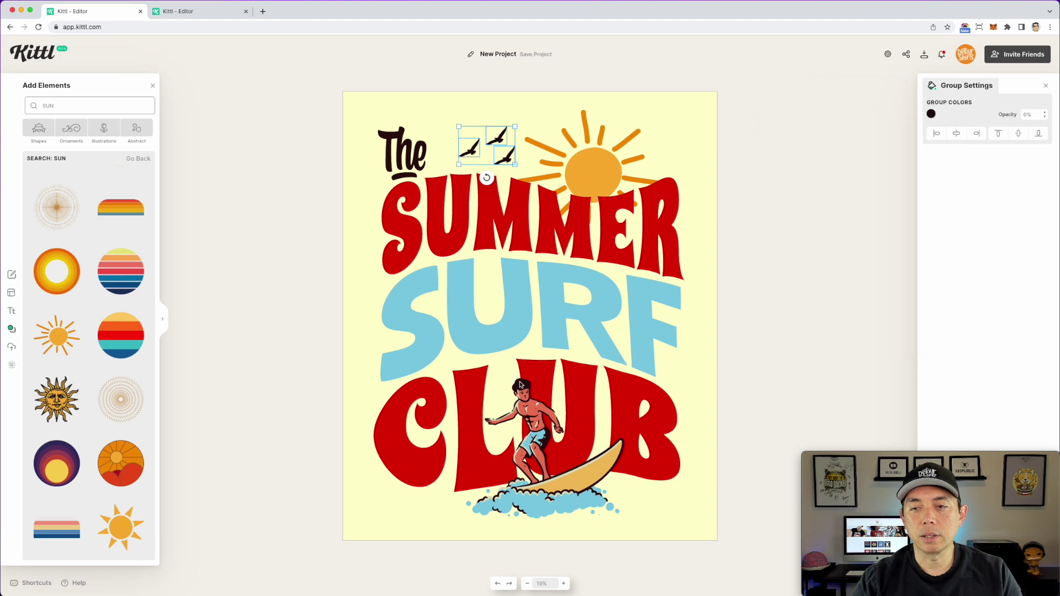
click(932, 115)
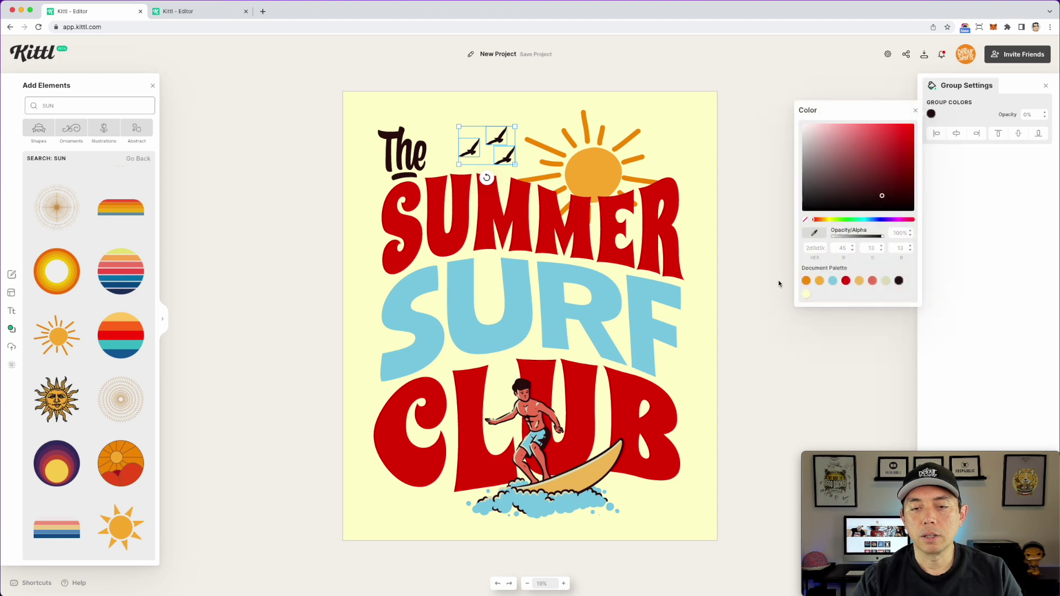
click(738, 87)
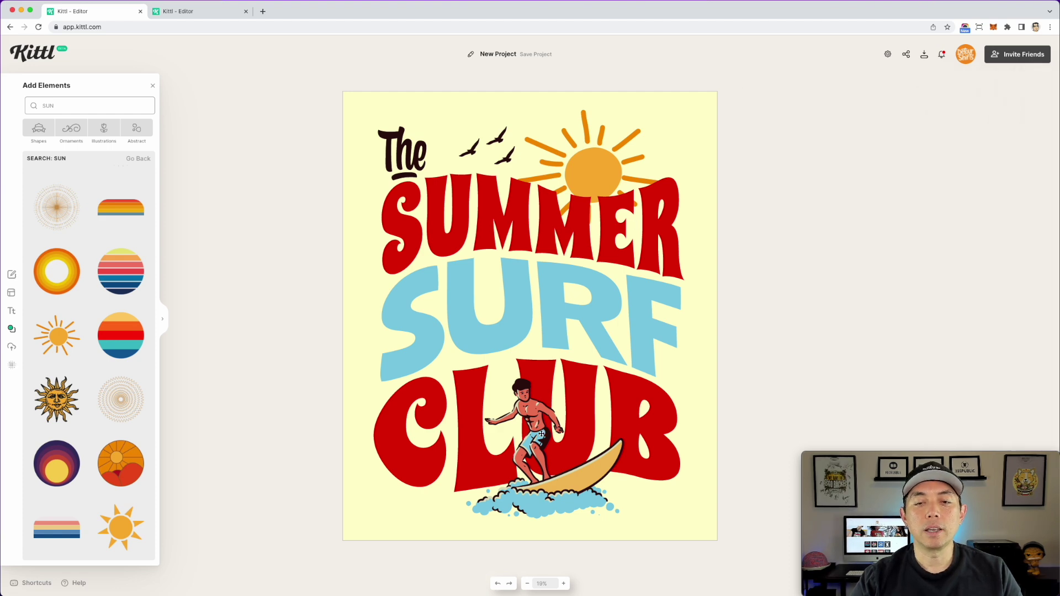
- Replace the surfer's red with pale yellow, then darken and shift it toward orange tan
click(528, 413)
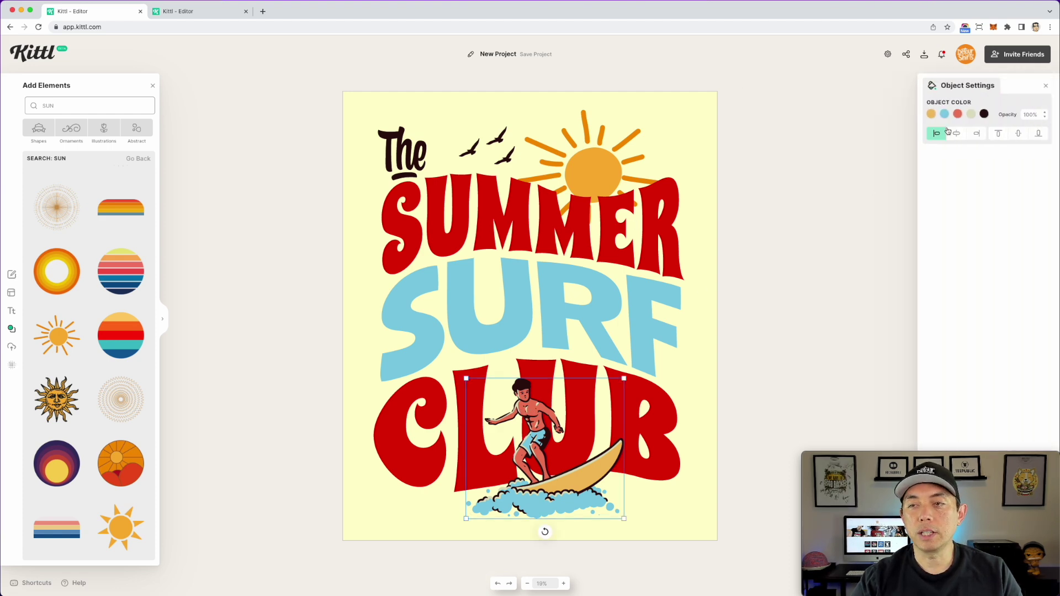
click(958, 114)
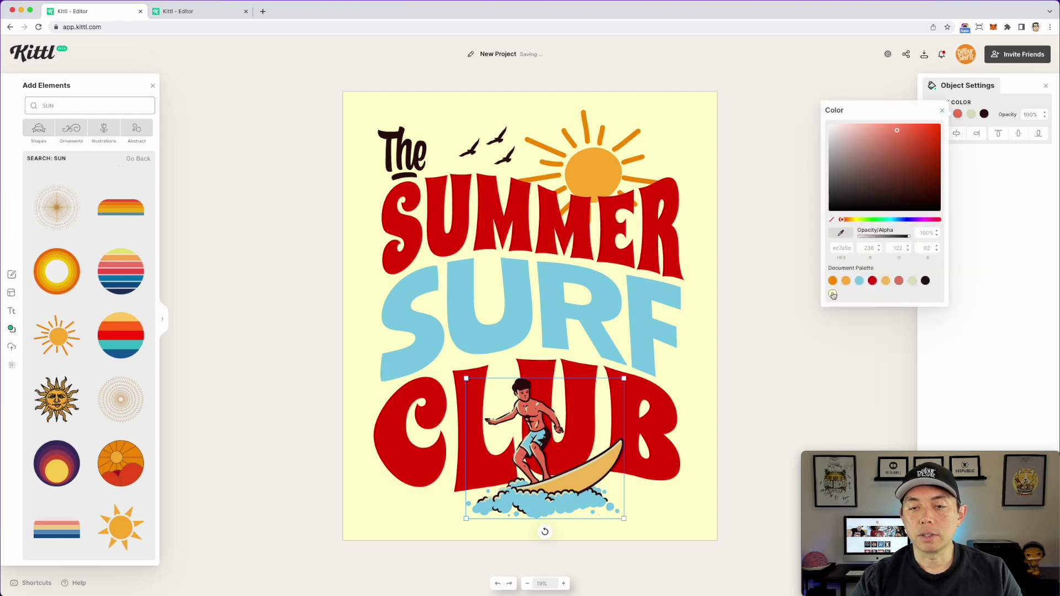
click(833, 294)
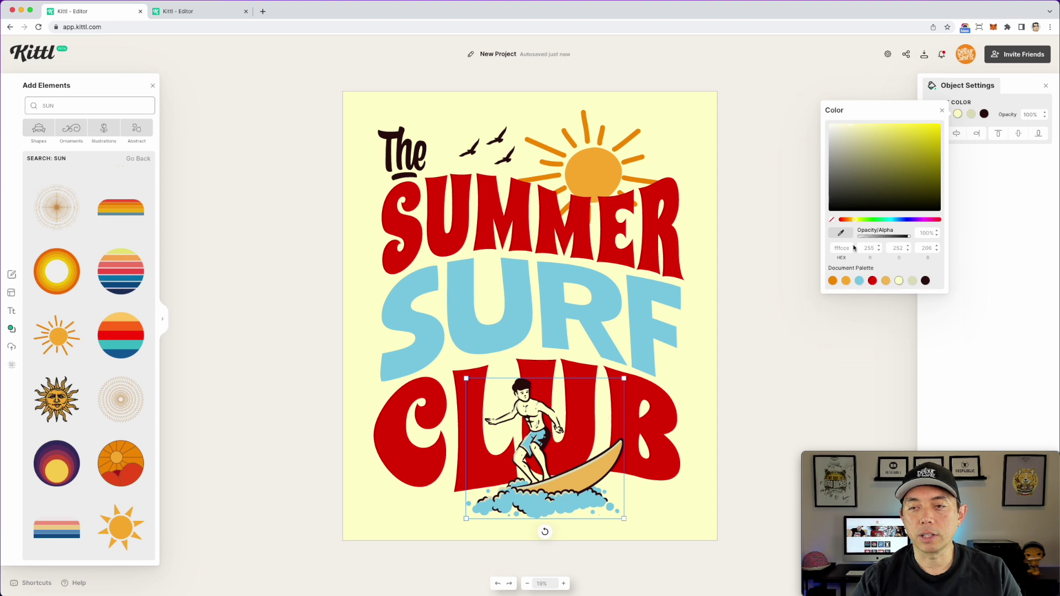
drag(878, 131, 868, 134)
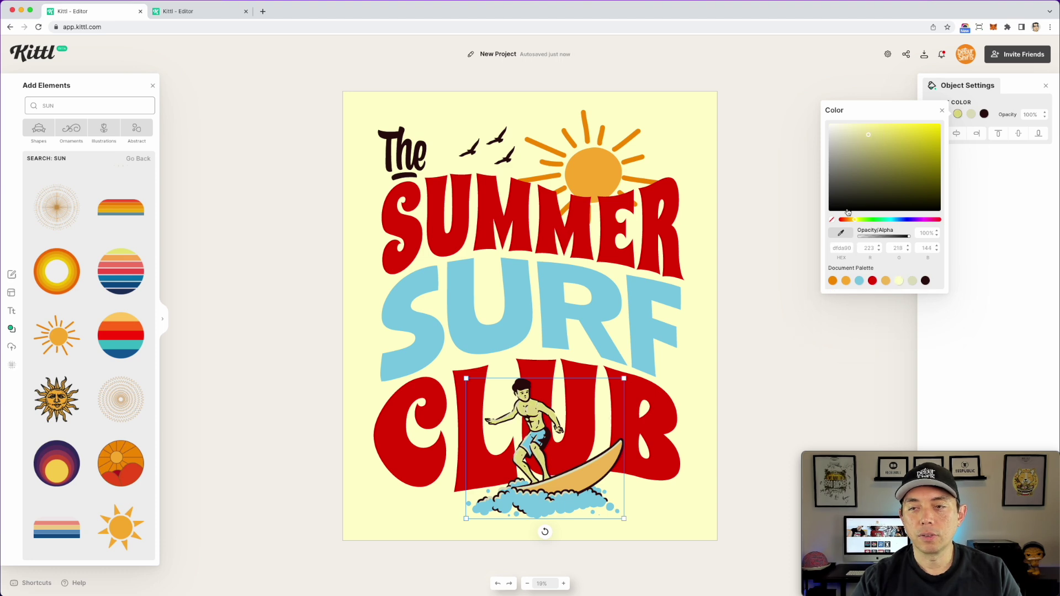
click(852, 220)
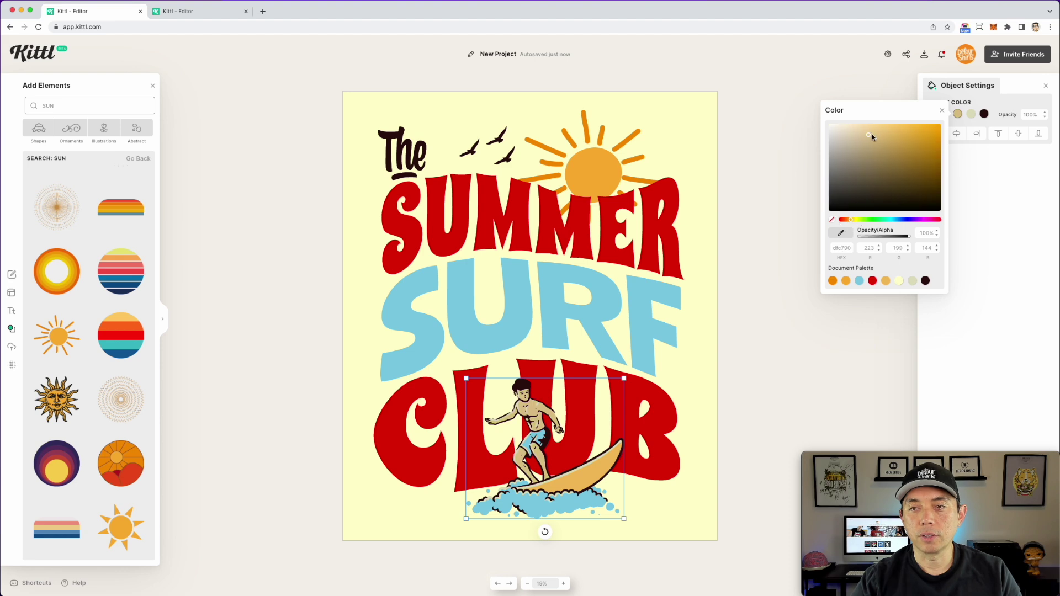
click(750, 224)
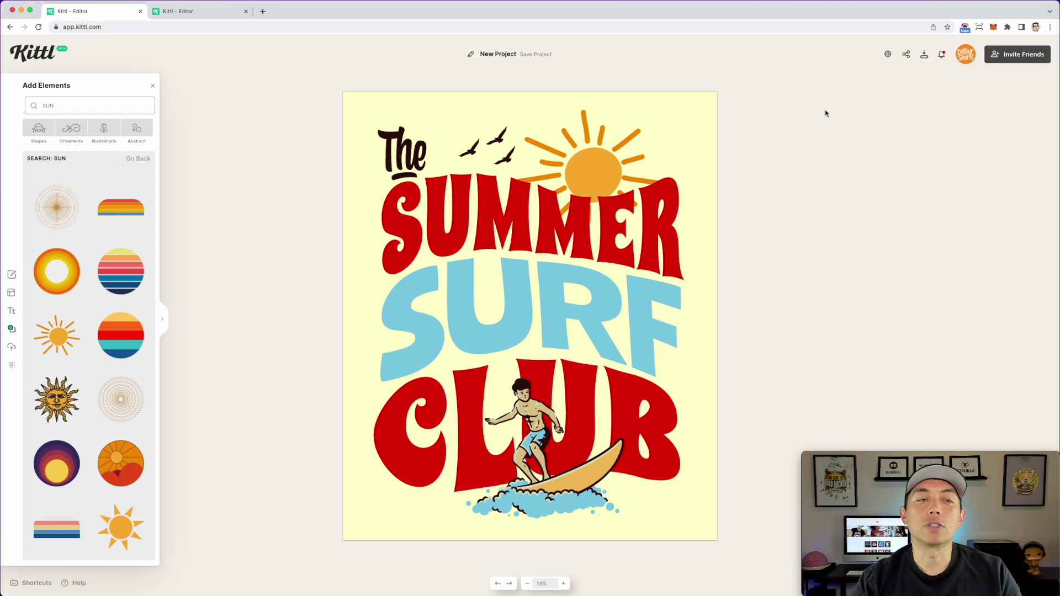
click(11, 364)
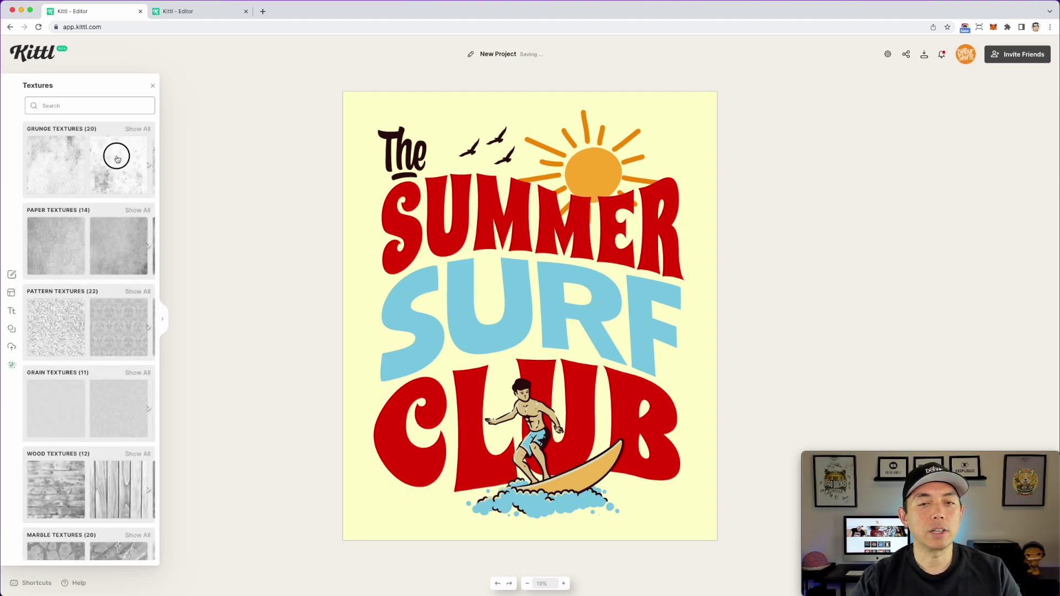
- Apply a speckled grunge texture from the full Grunge set and set its opacity to 100
click(117, 159)
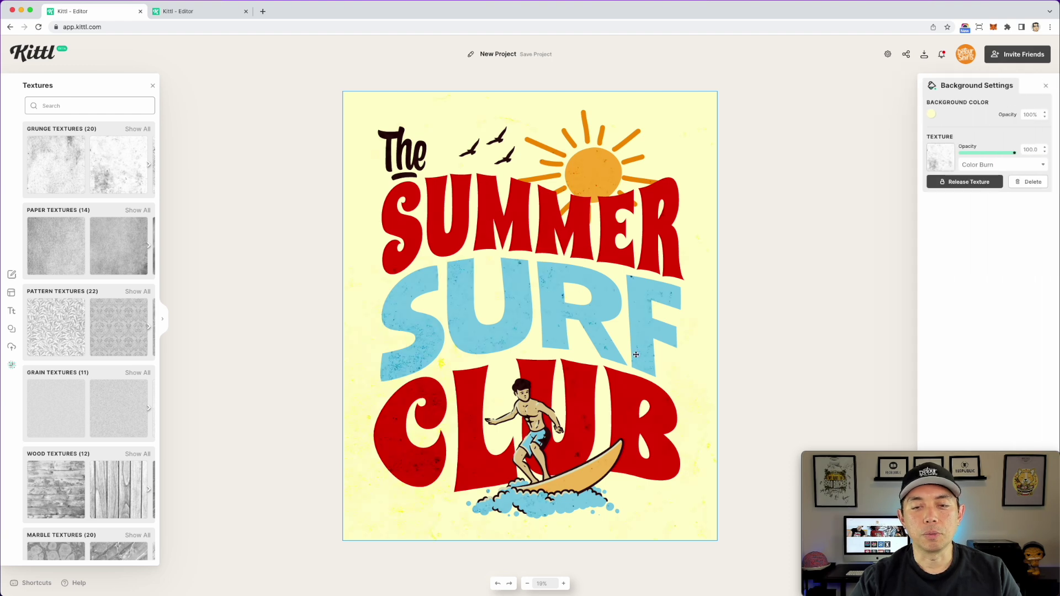
click(141, 132)
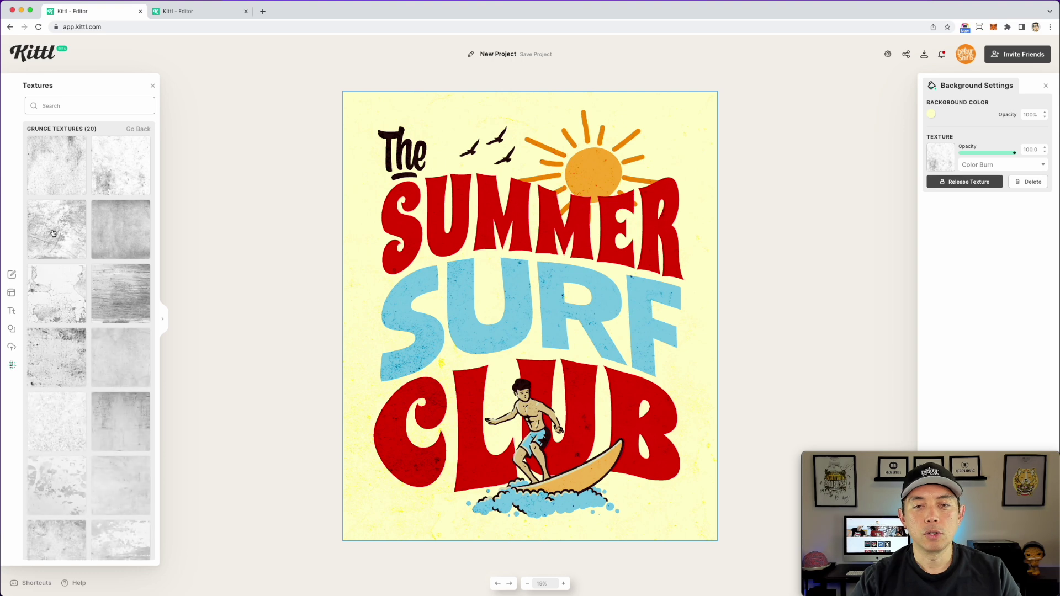
click(57, 336)
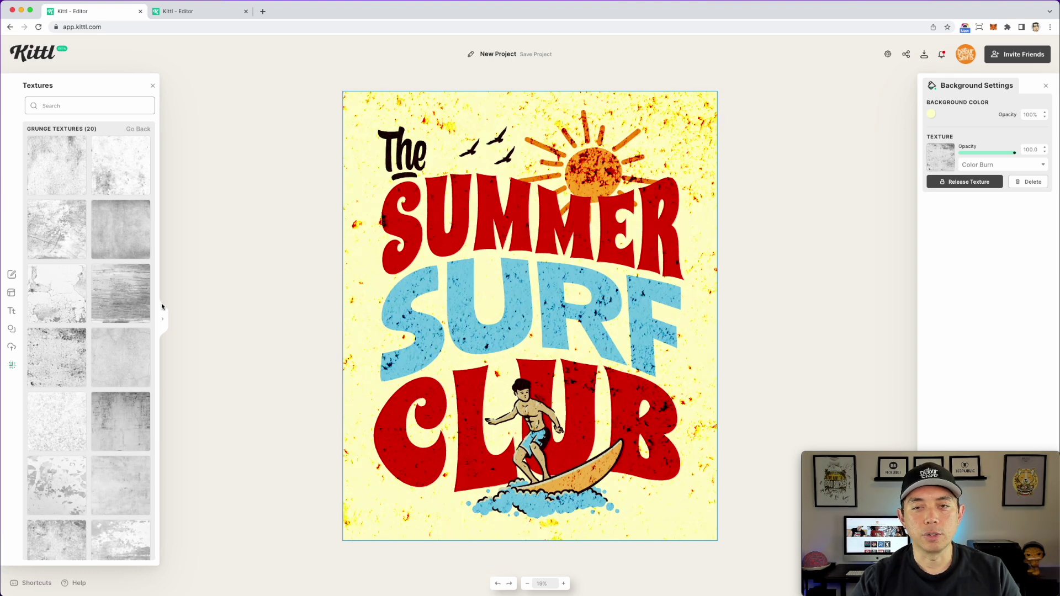
drag(1014, 153, 982, 159)
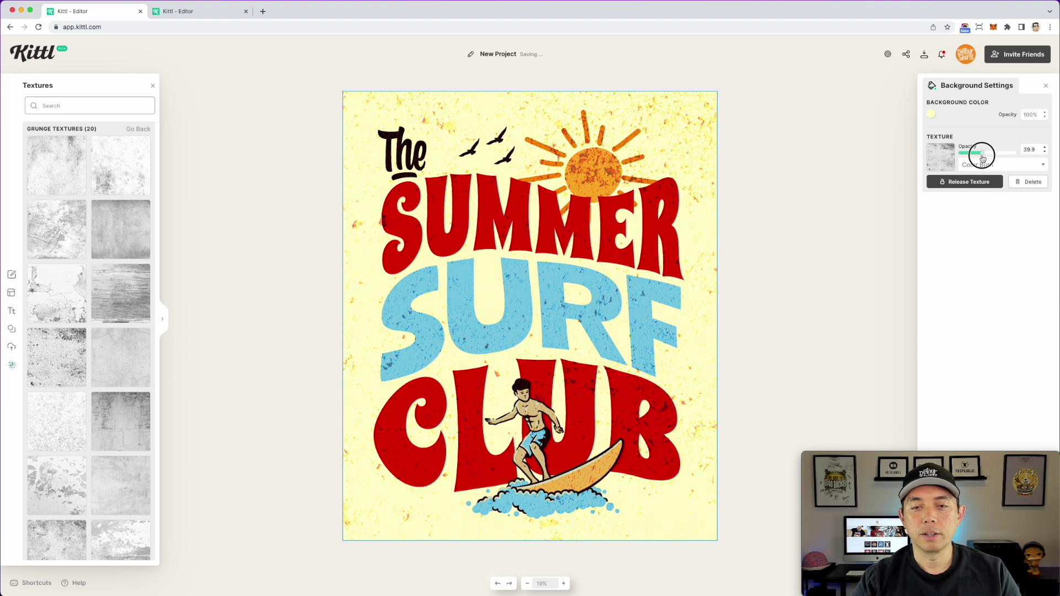
mouse_move(983, 159)
mouse_down()
mouse_move(940, 160)
mouse_move(971, 150)
mouse_up()
click(1026, 153)
text(100)
key(Return)
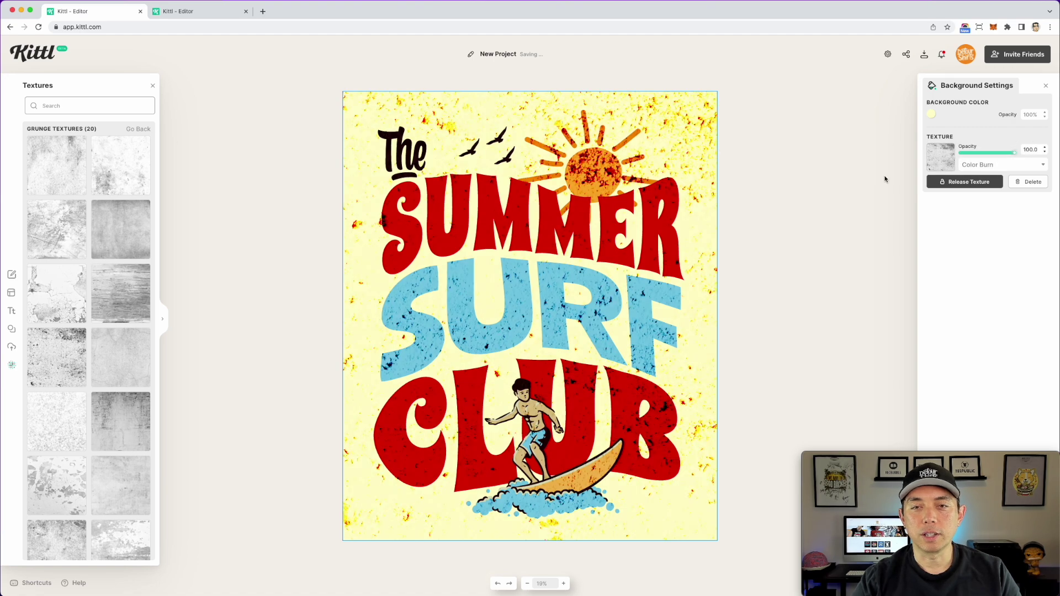
- Compare lighter, scratchy and speckled grunge textures, then settle on the blotchy grunge
click(121, 357)
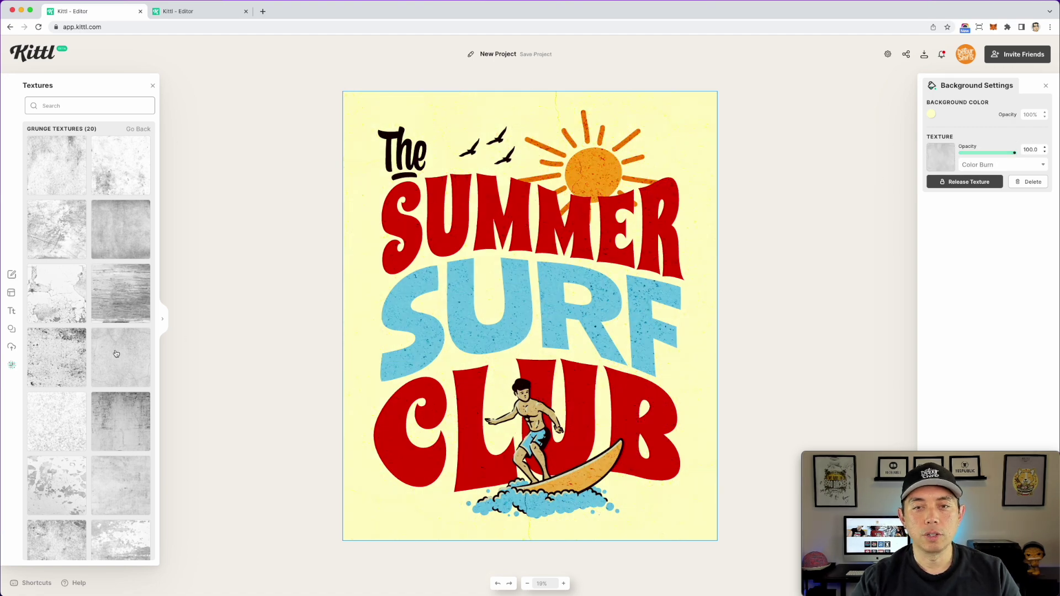
click(111, 418)
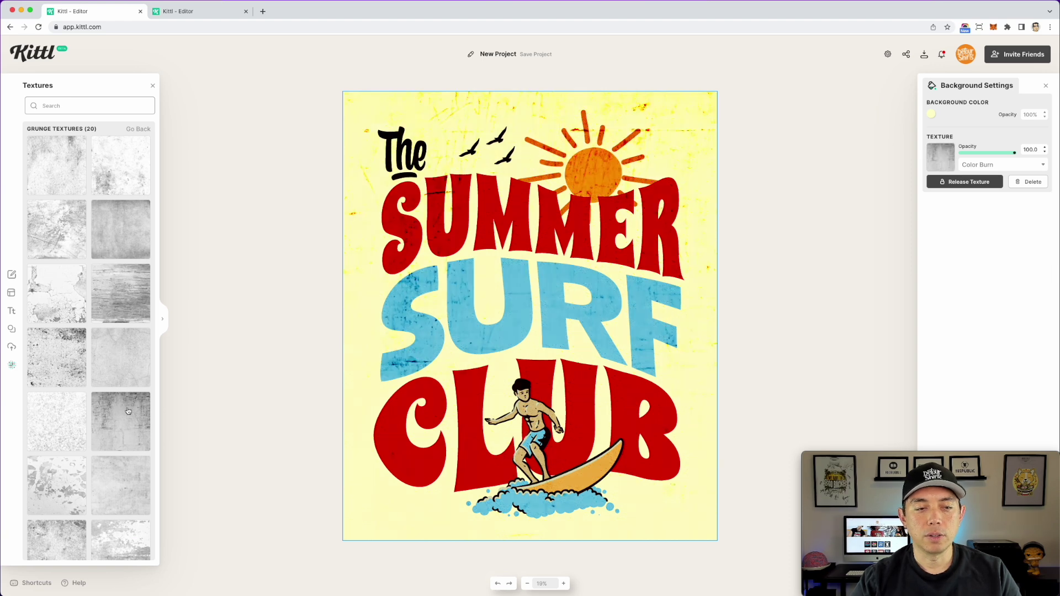
click(57, 429)
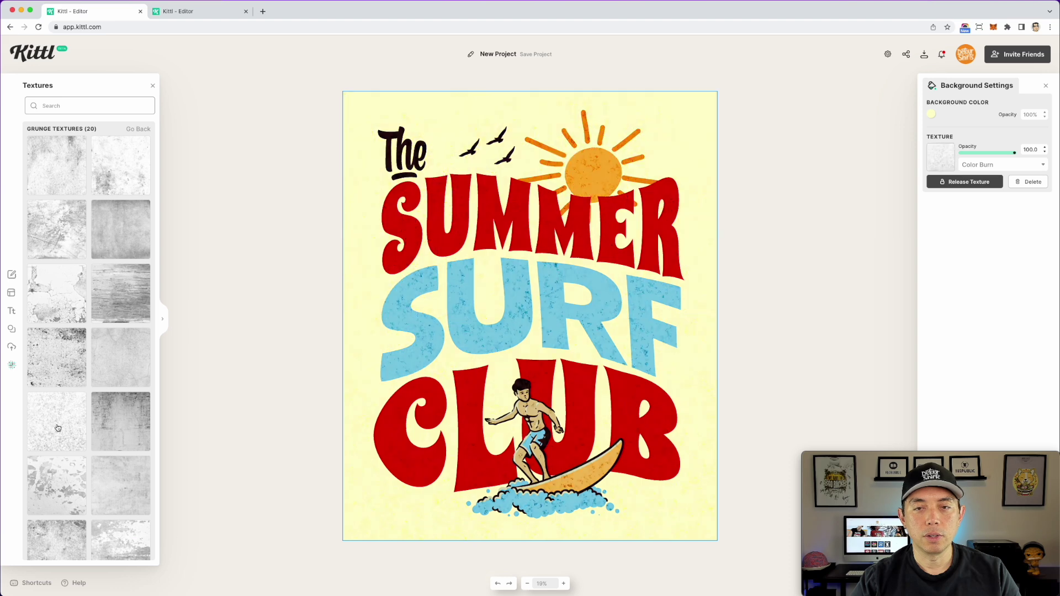
click(65, 488)
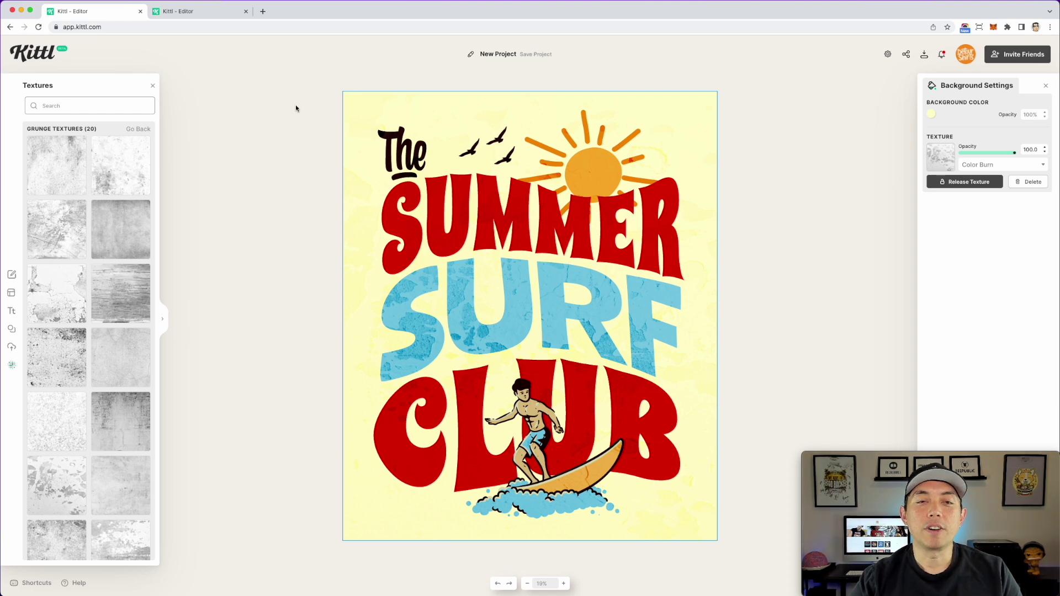
click(189, 98)
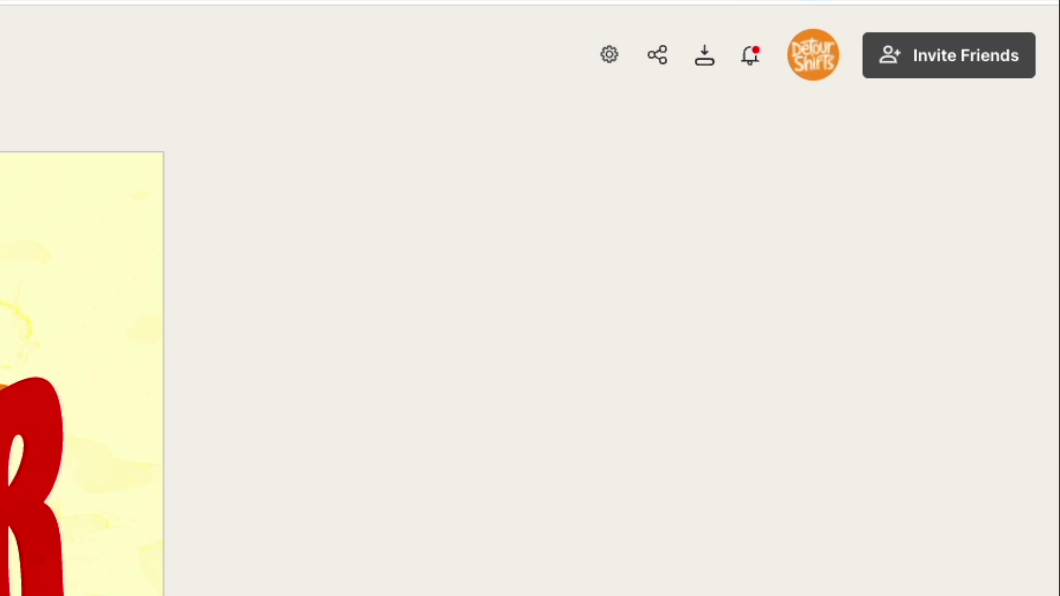
- Review the download settings, leaving Remove Background off, then nudge the surfer slightly left over CLUB
click(703, 61)
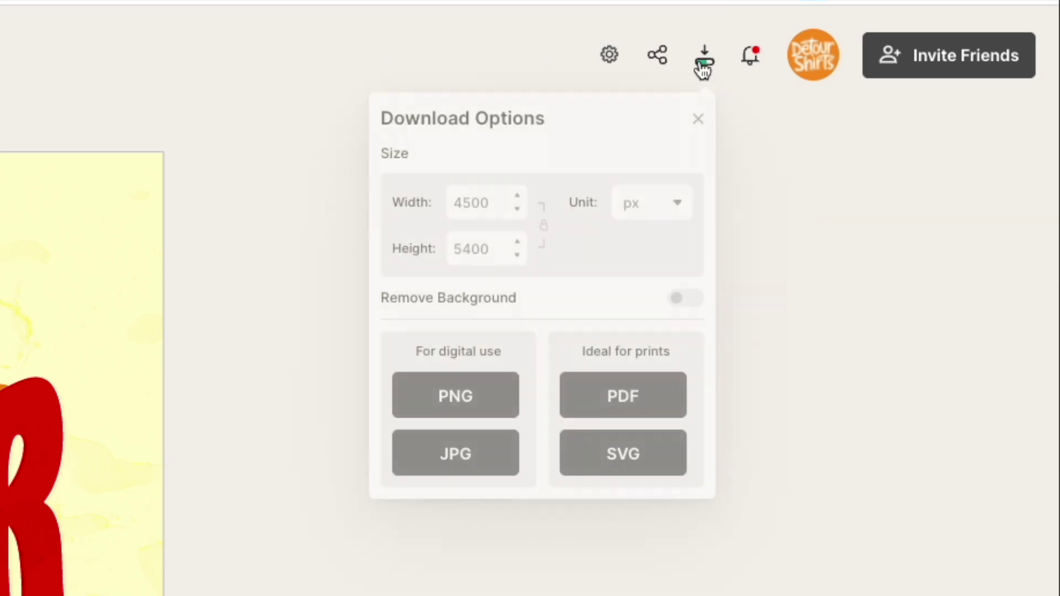
click(698, 303)
click(702, 309)
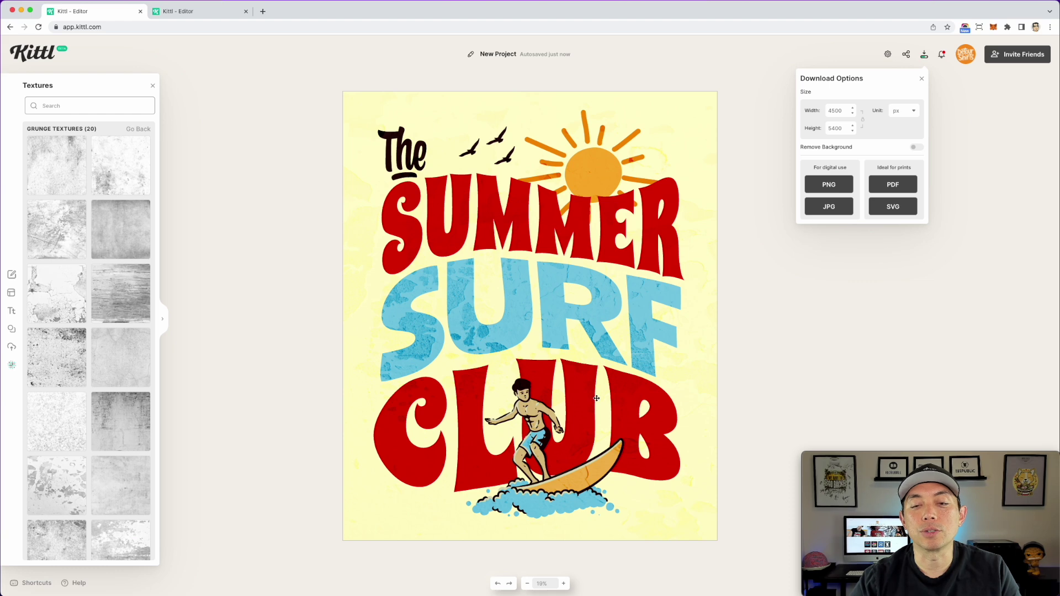
drag(554, 484, 548, 484)
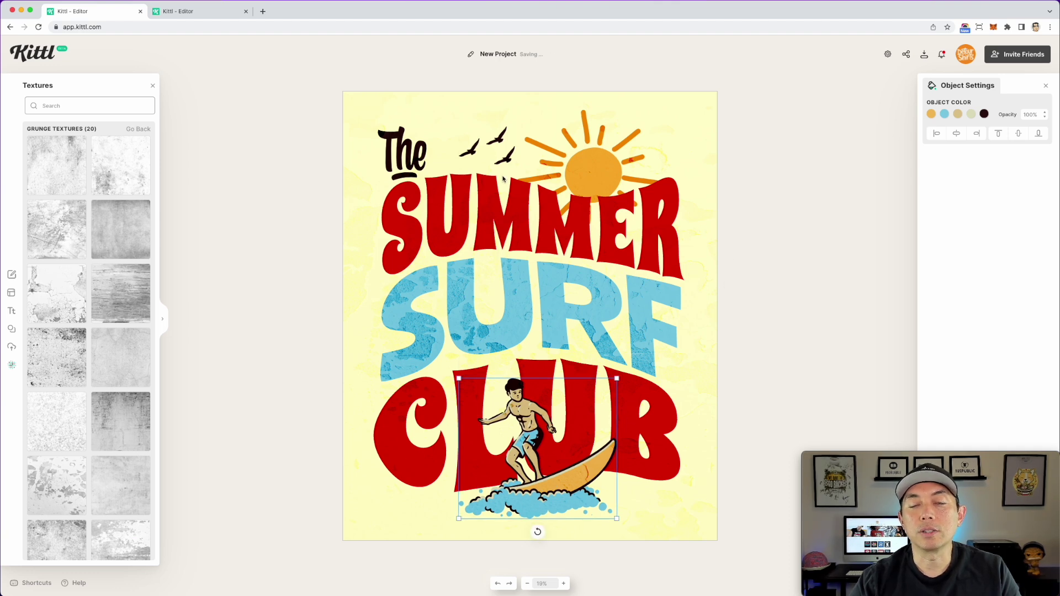
click(652, 227)
click(651, 227)
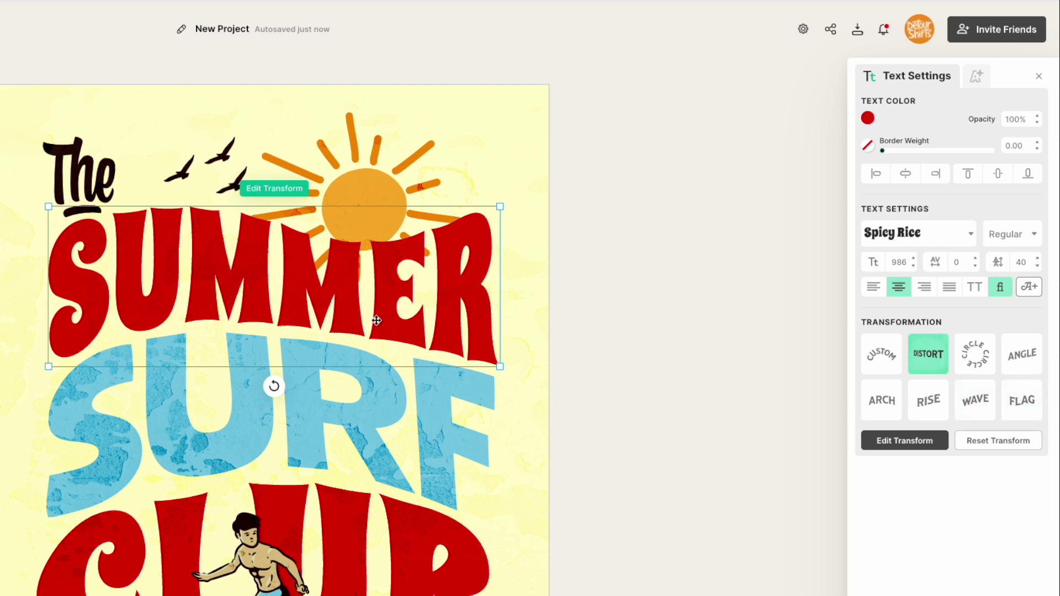
click(1021, 406)
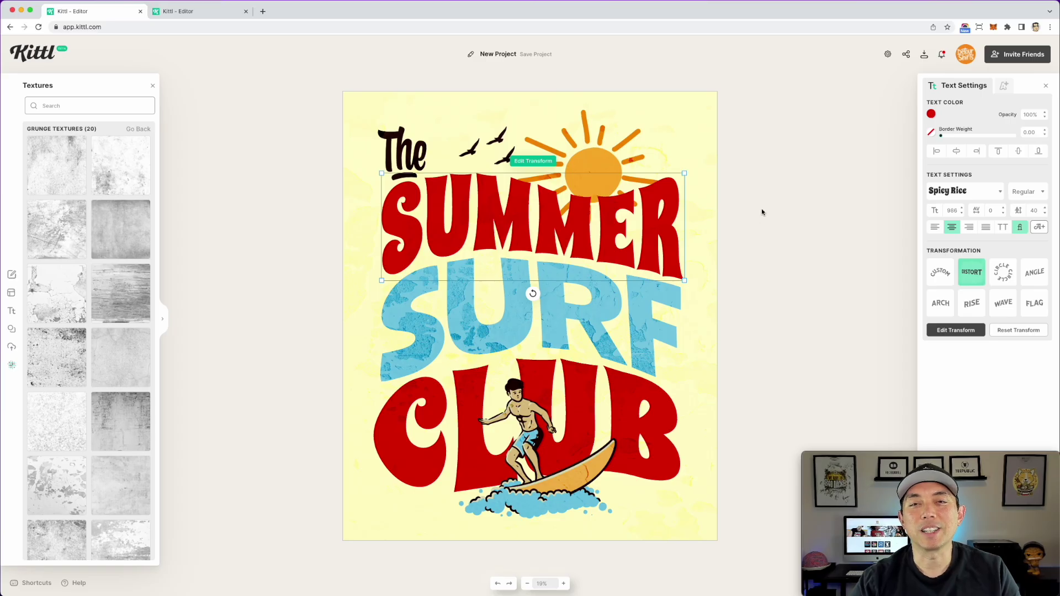
click(762, 212)
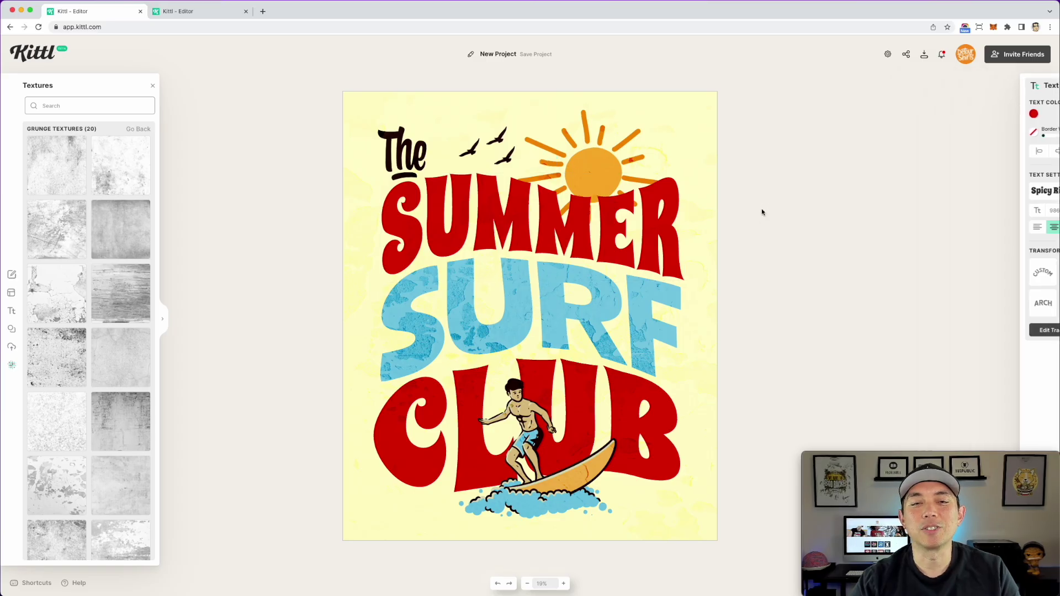